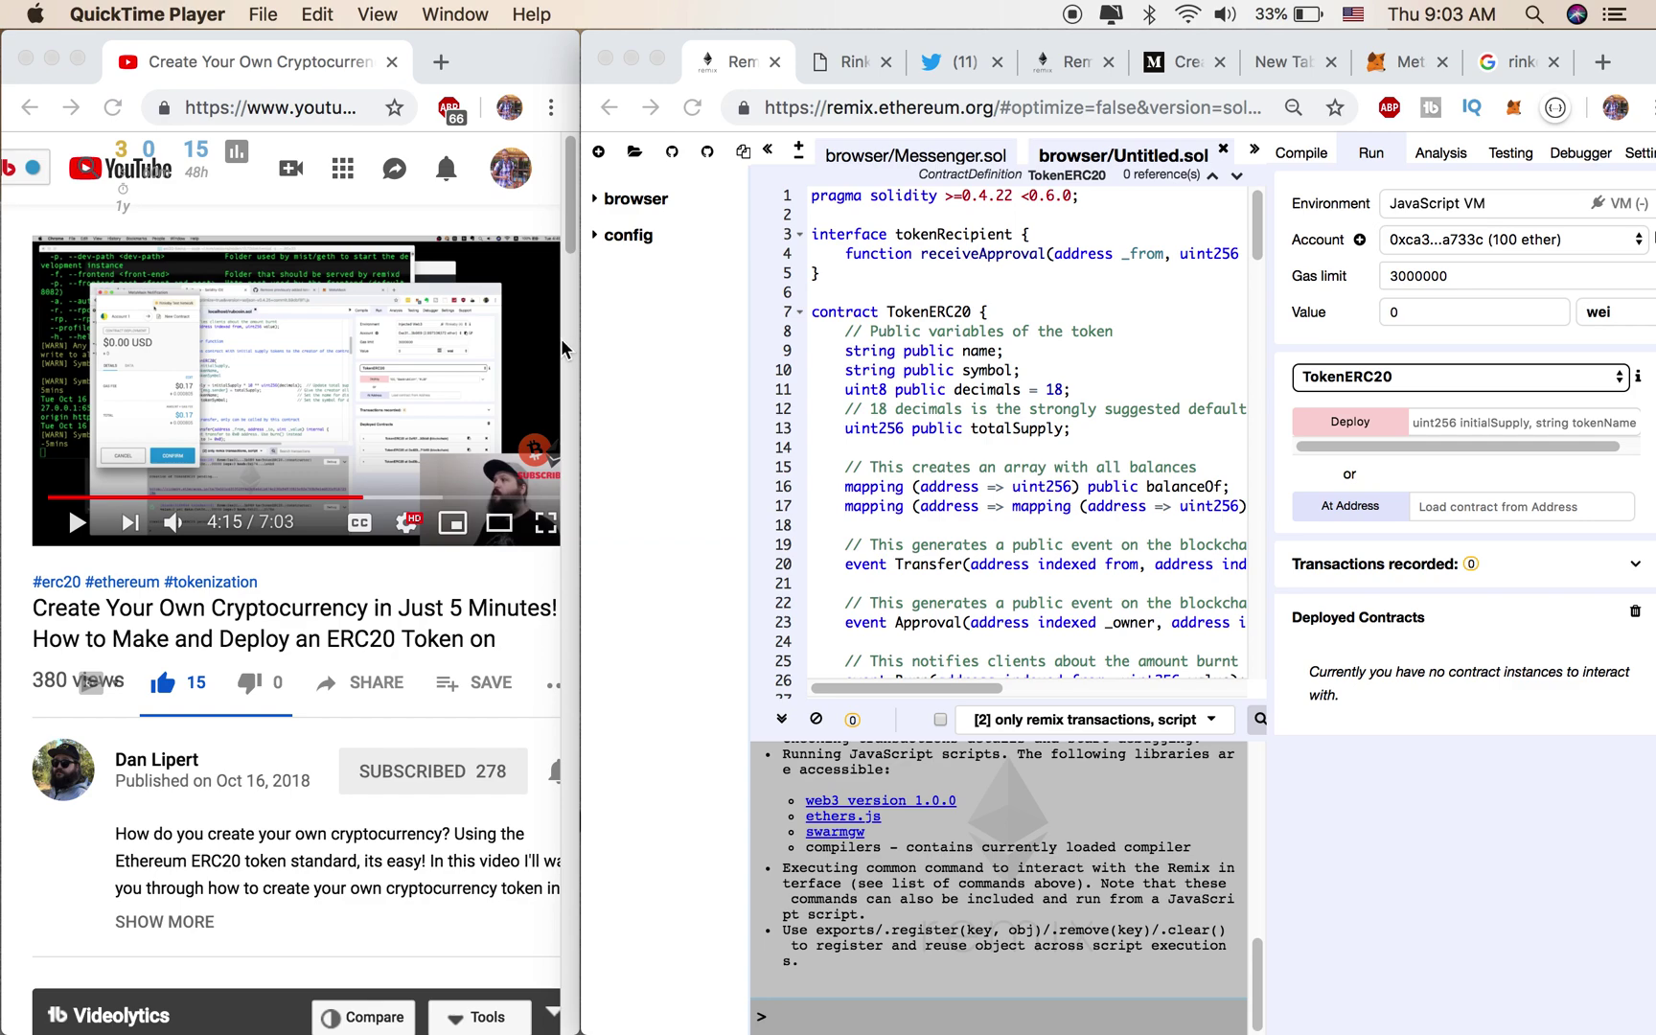
Widen the Remix browser window so that it fills nearly the whole screen over the YouTube window
click(586, 342)
drag(585, 342, 47, 166)
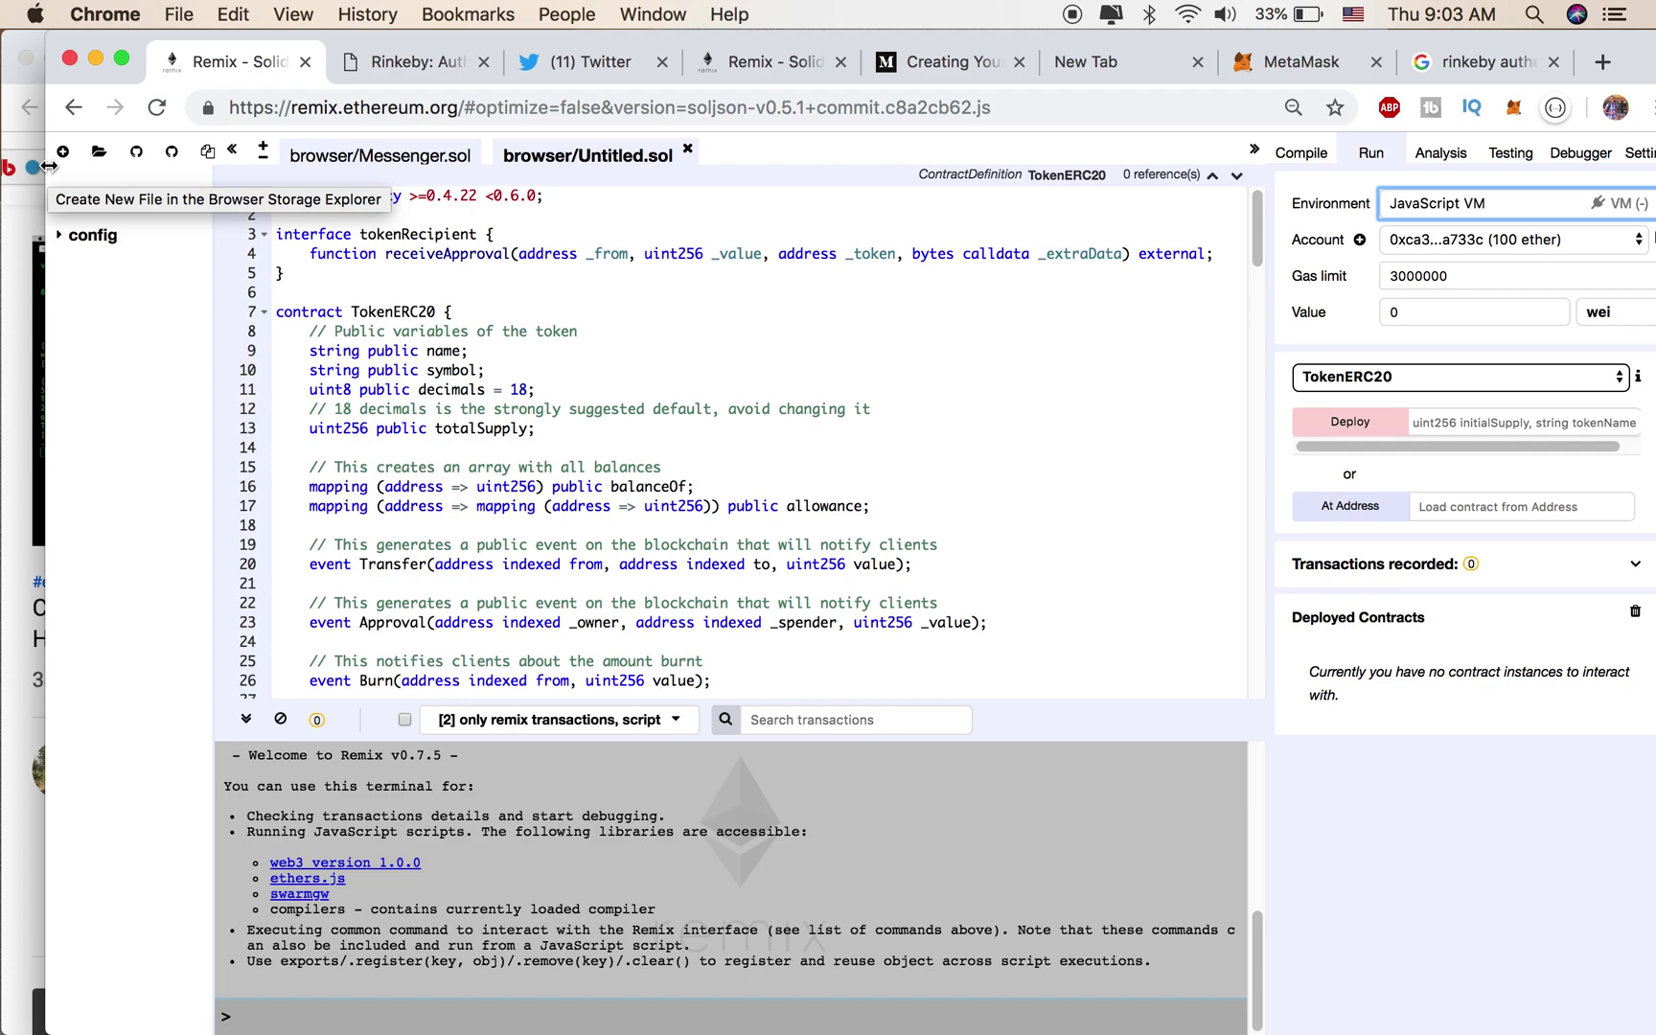
key(ctrl+Up)
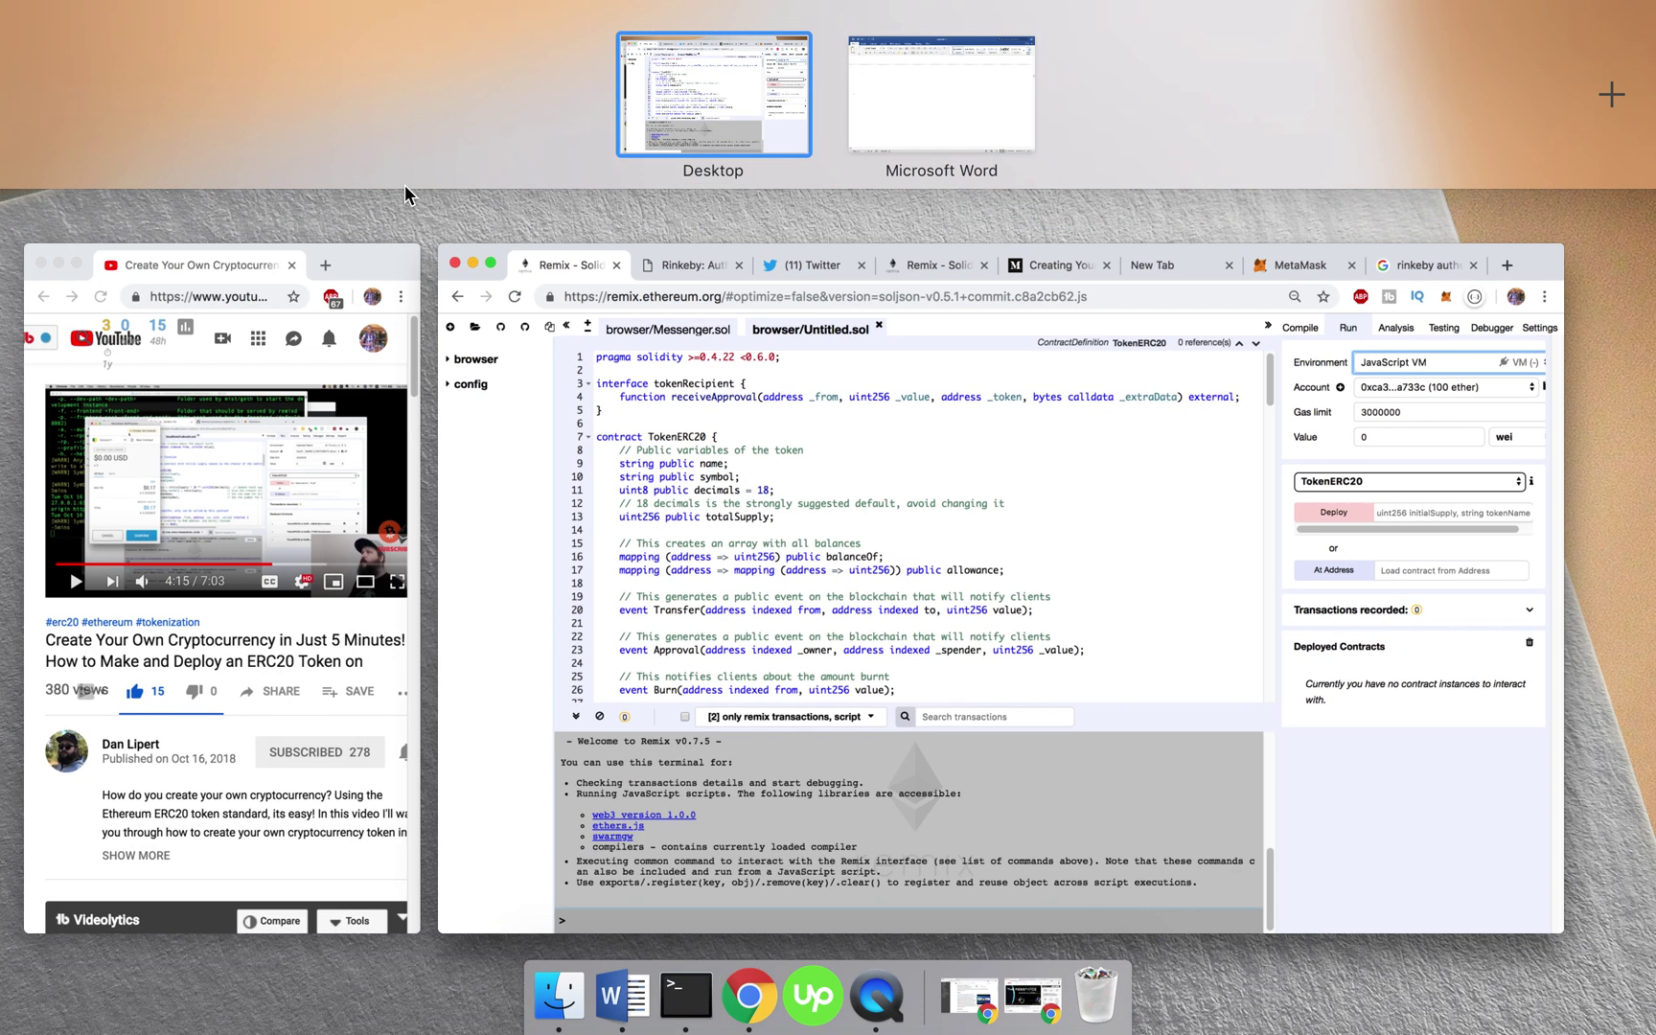
click(871, 431)
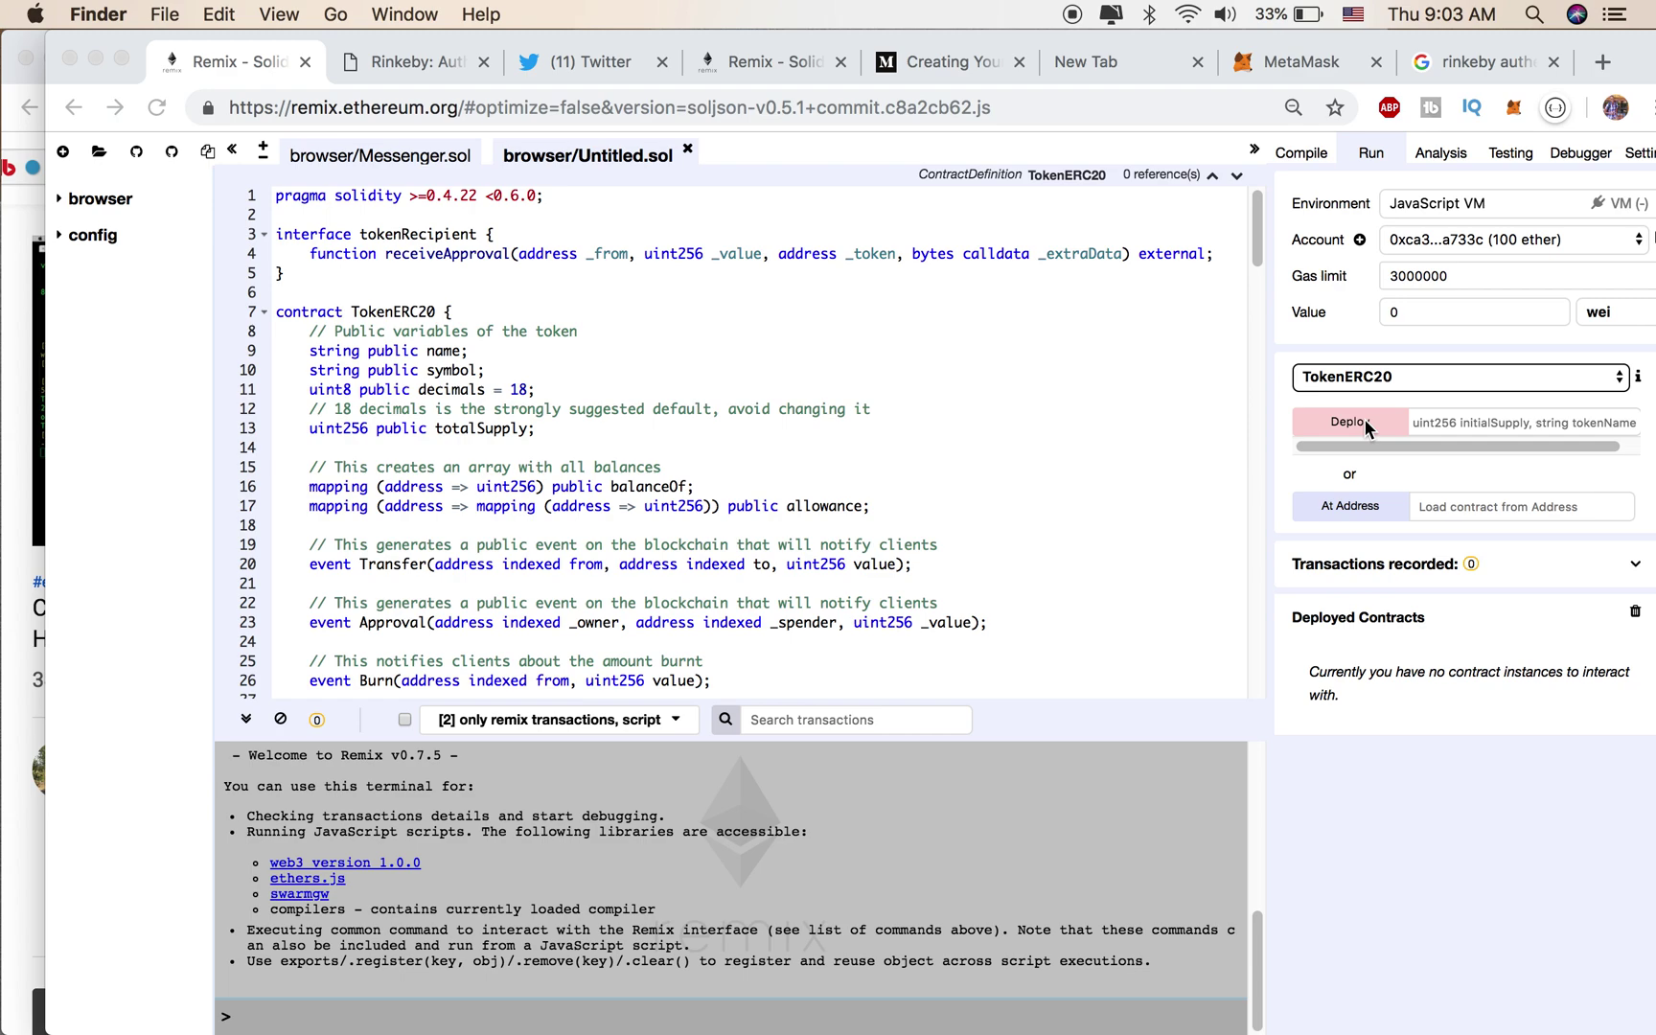
Review the Rinkeby faucet search results, the MetaMask website, the Remix page and the Rinkeby Authenticated Faucet page
click(1452, 60)
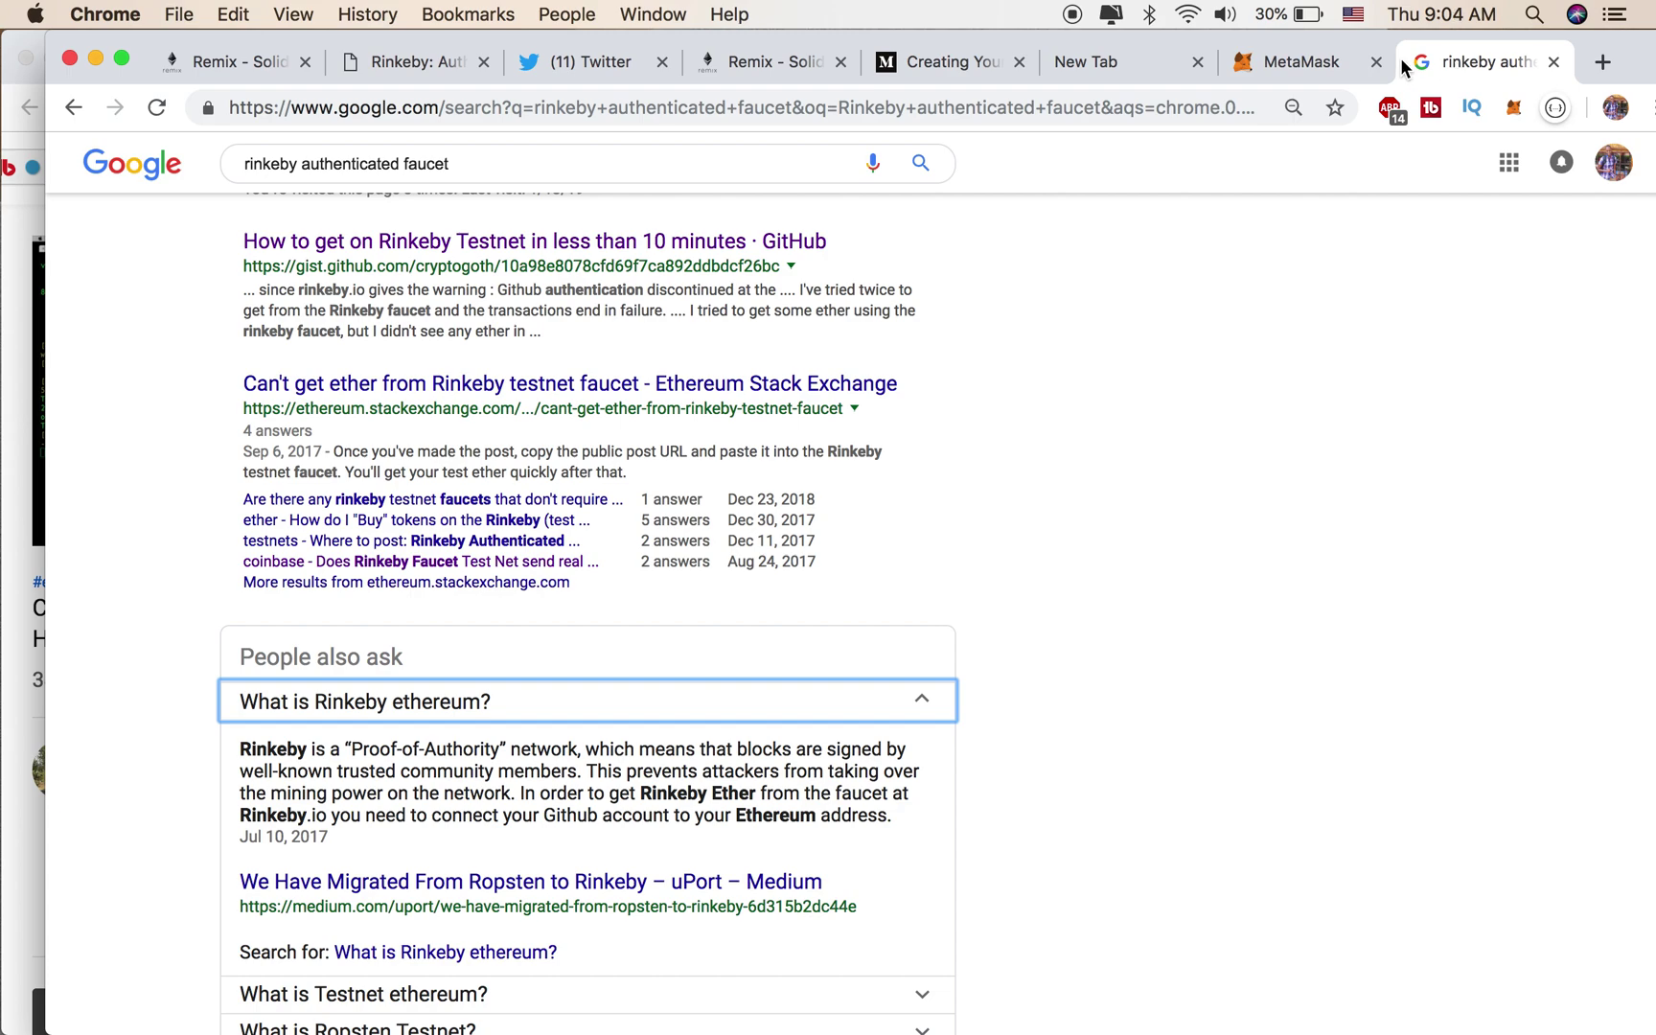
click(1303, 61)
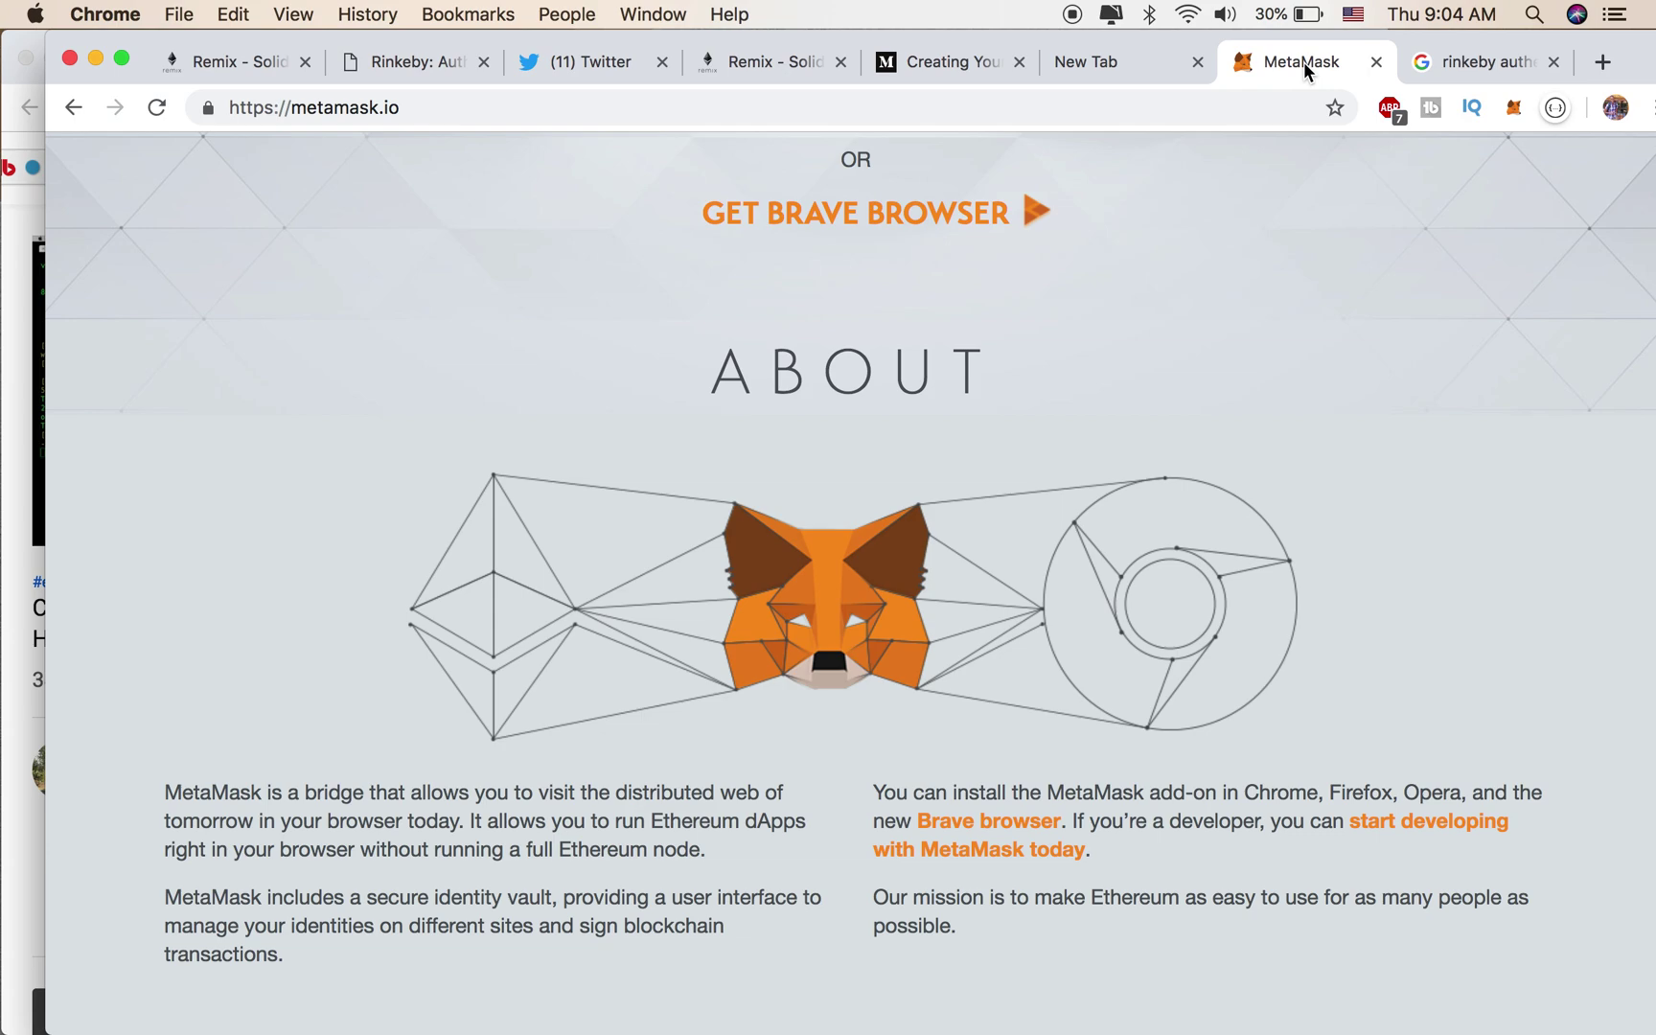
click(240, 63)
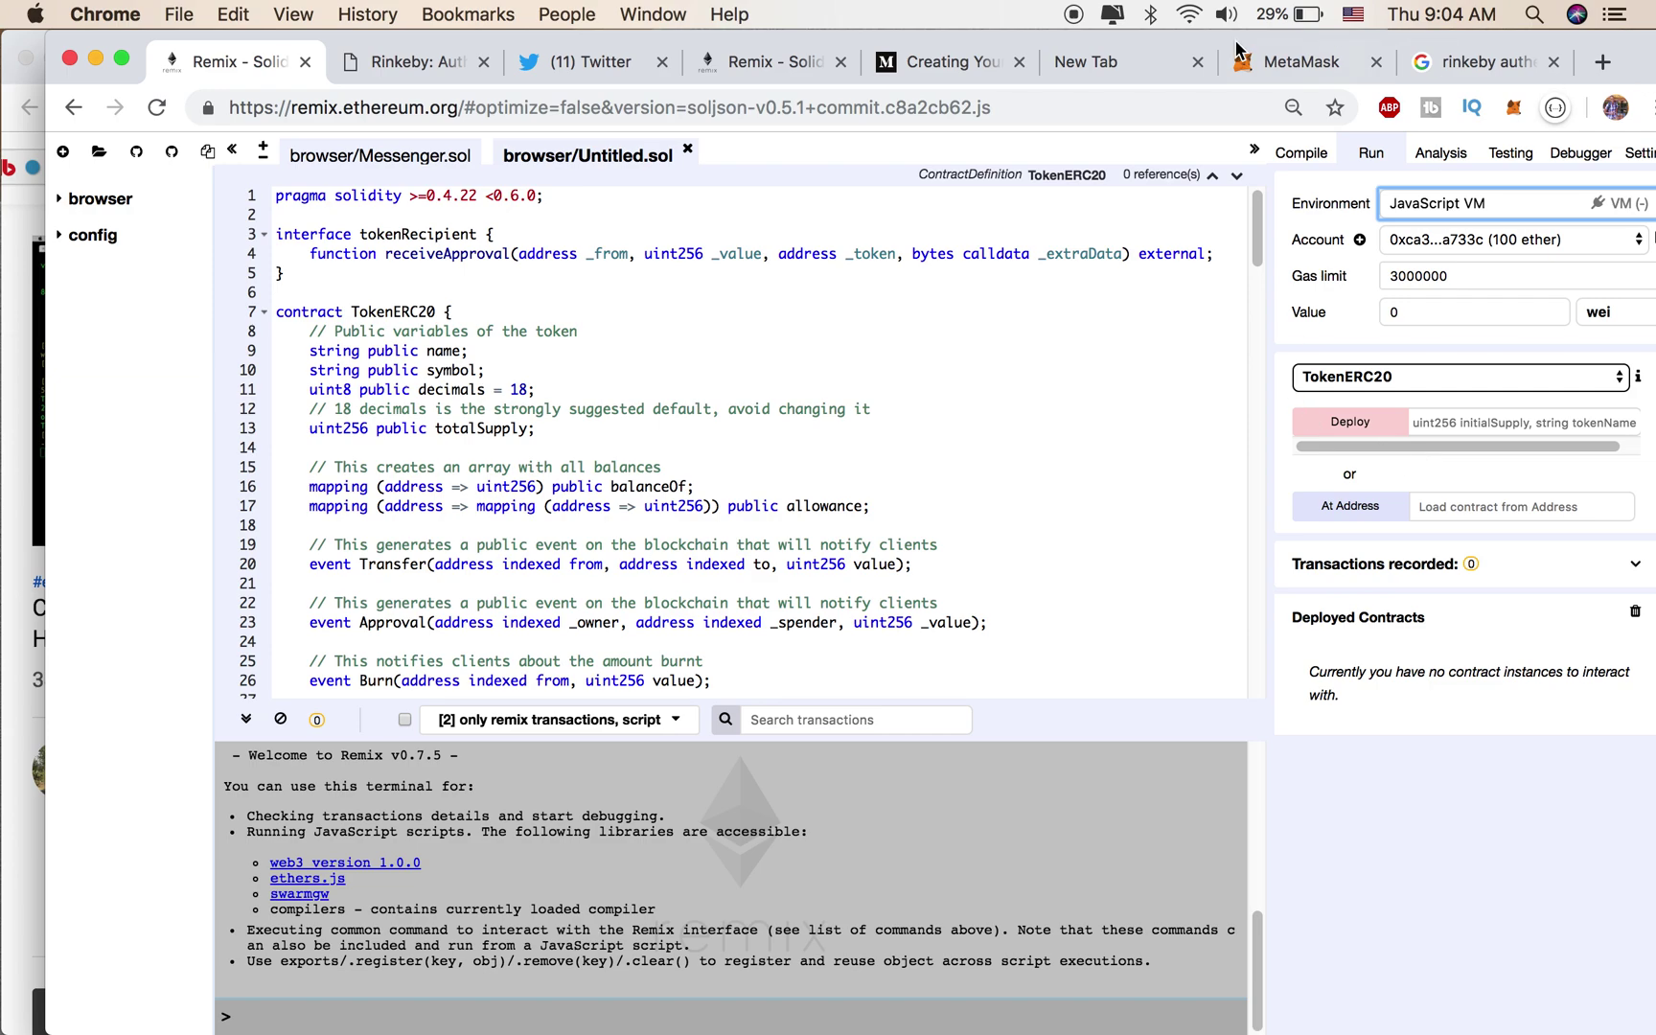
click(1264, 61)
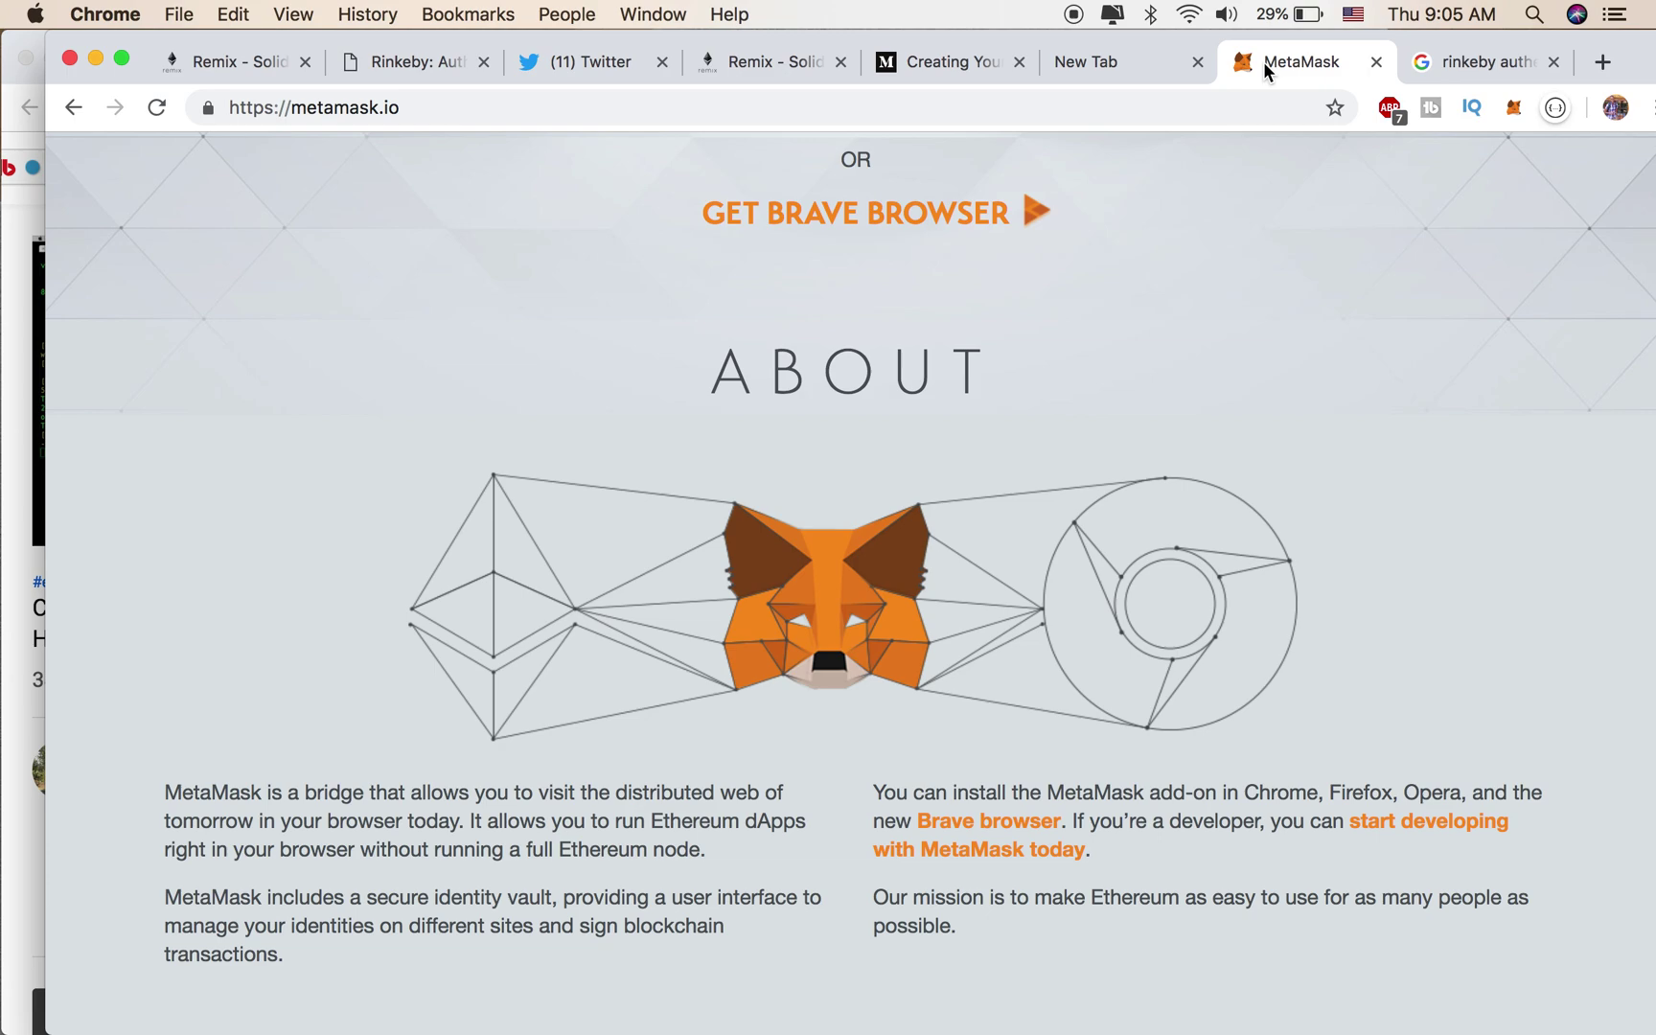
click(376, 66)
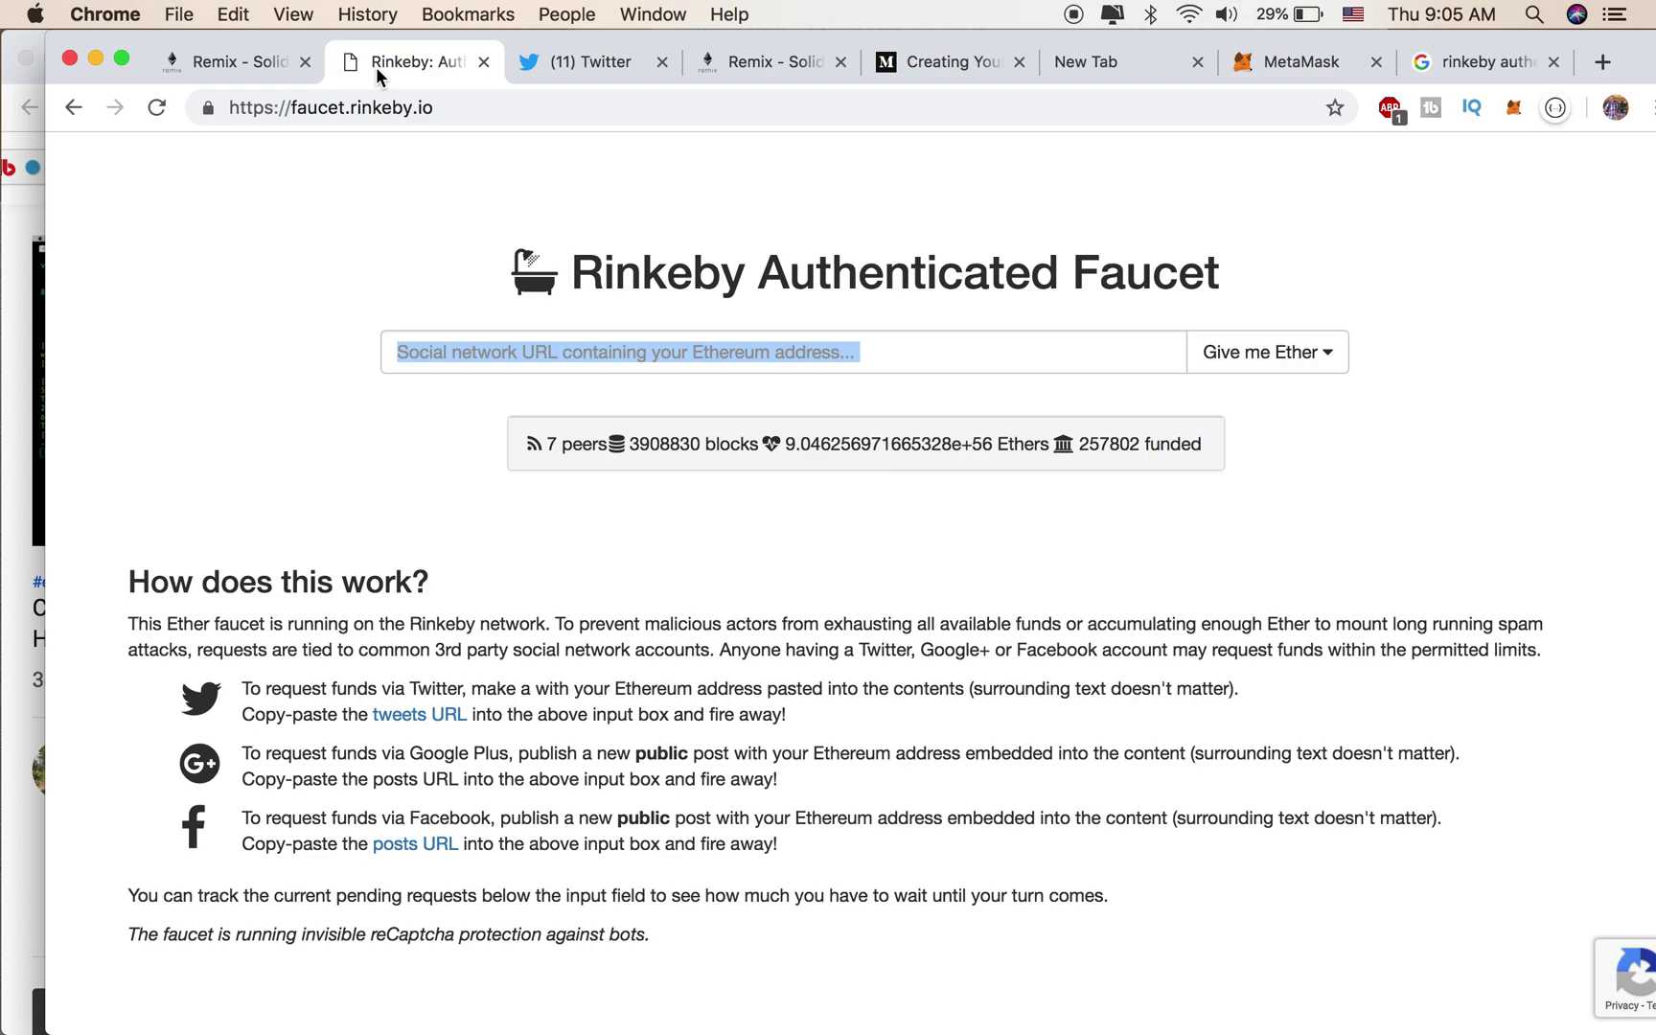
Close the blank new page, the MetaMask website and the Google search results
click(1198, 61)
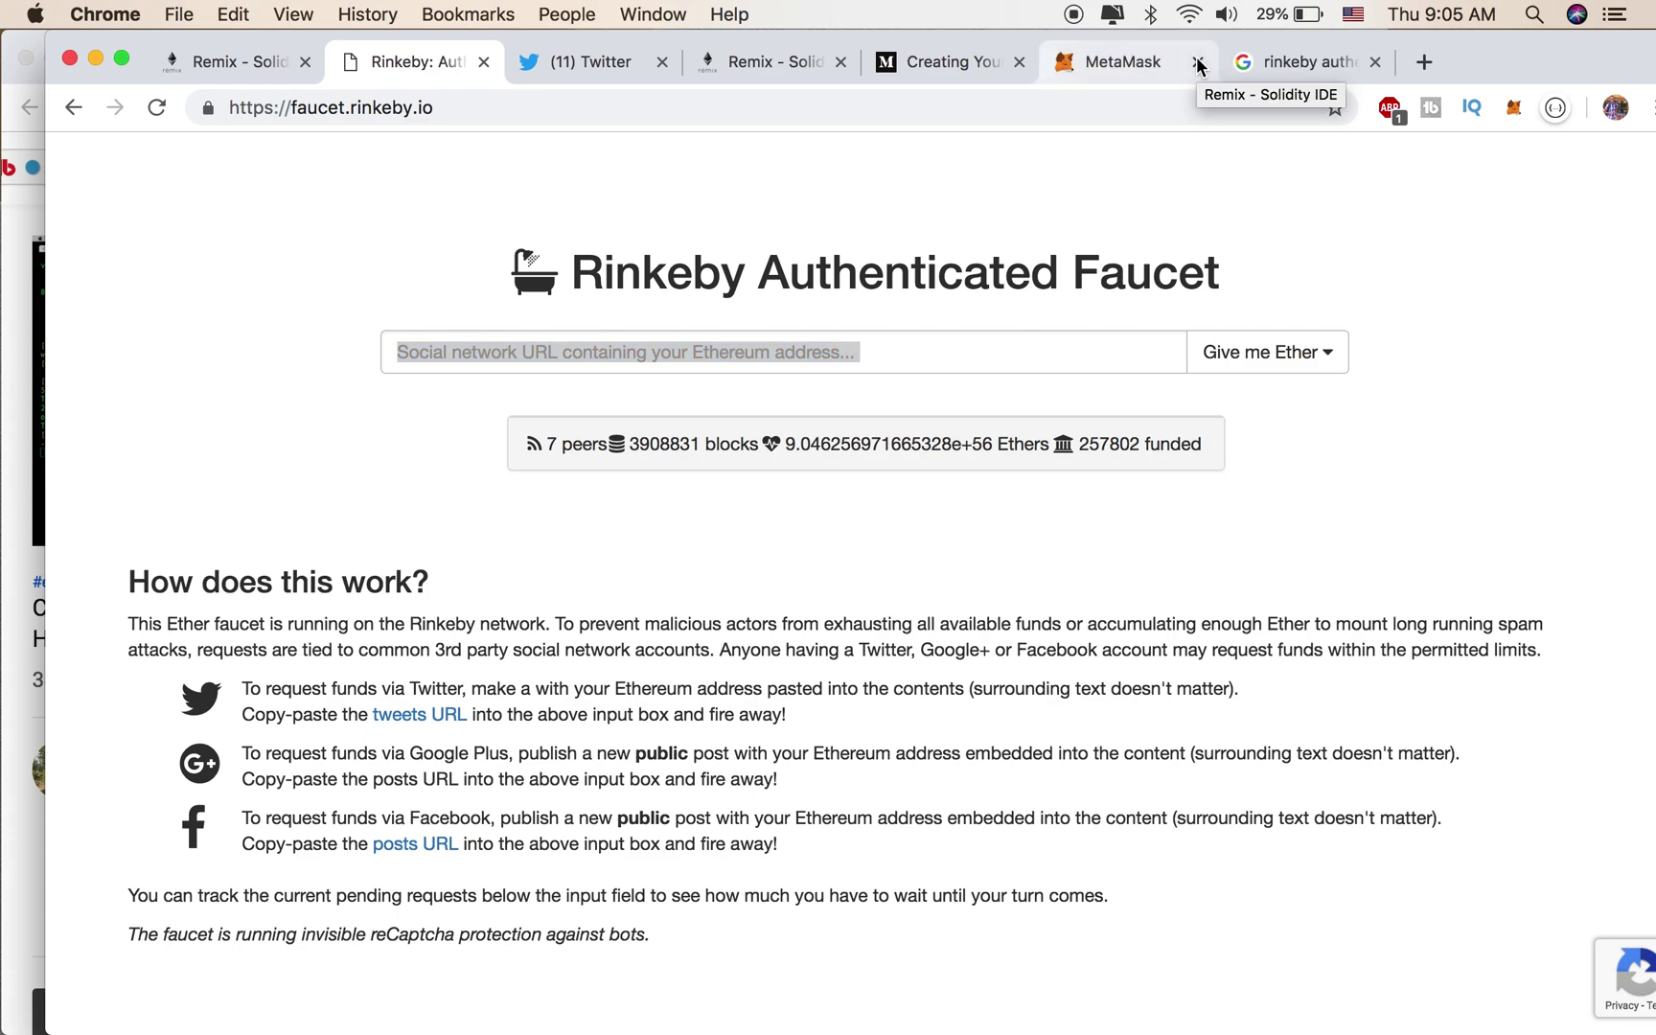
click(1198, 63)
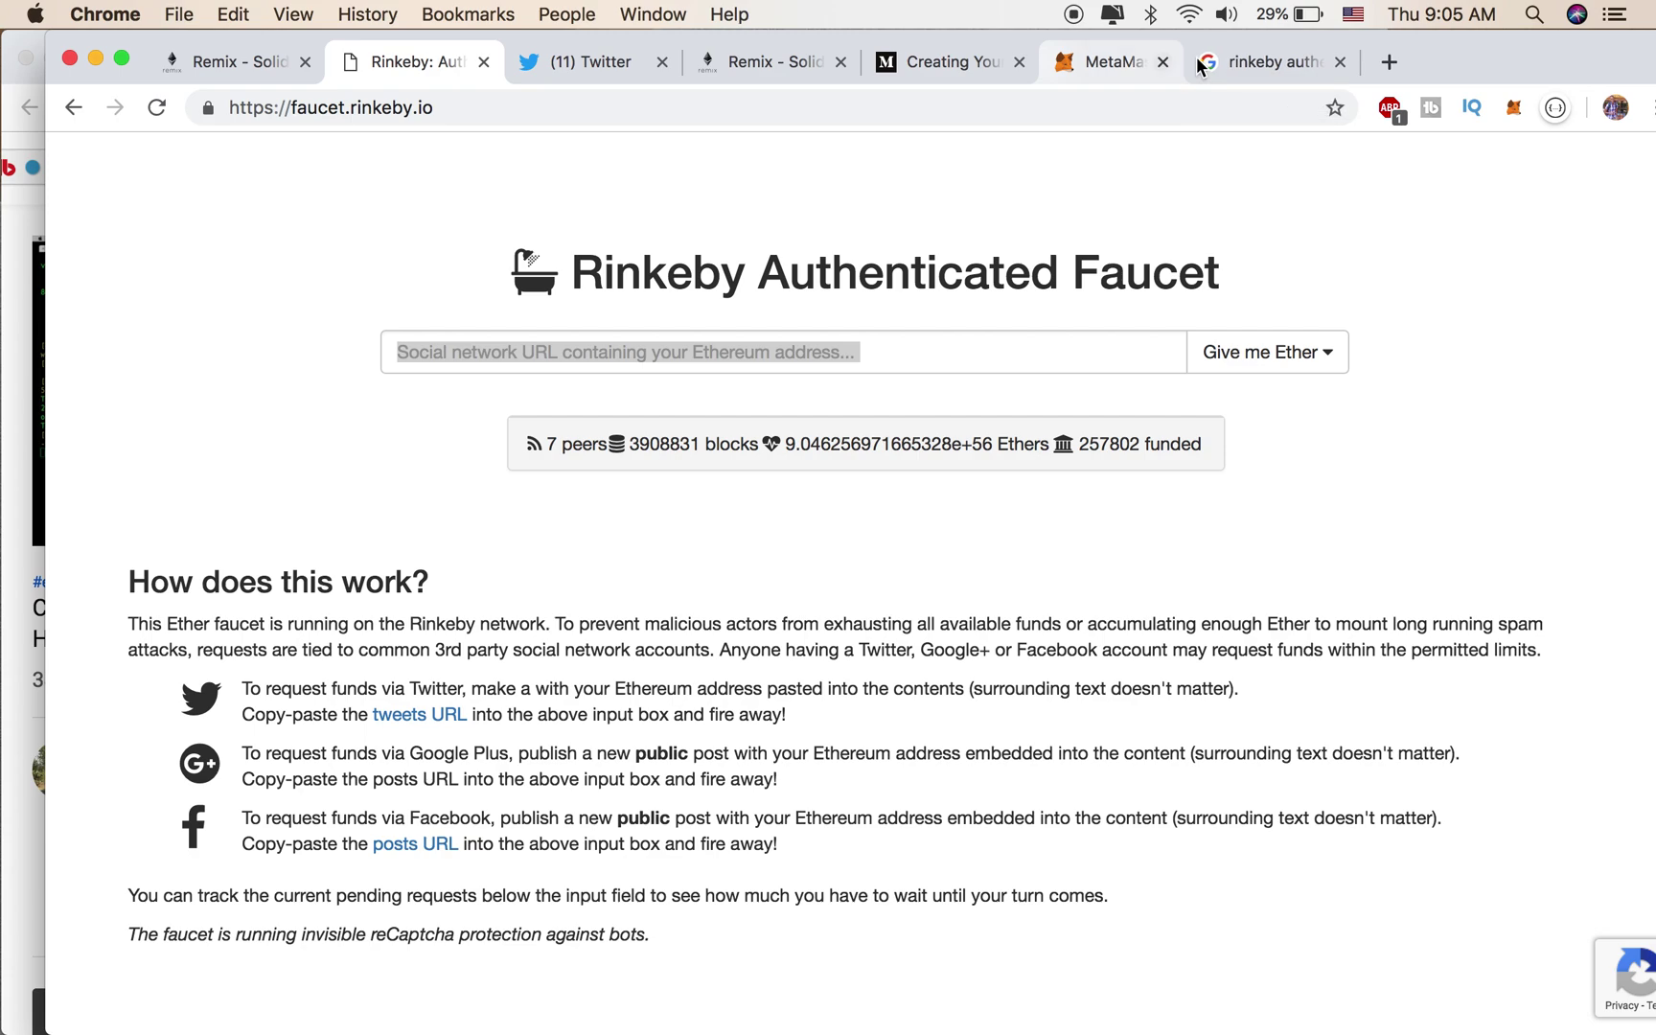
click(1198, 63)
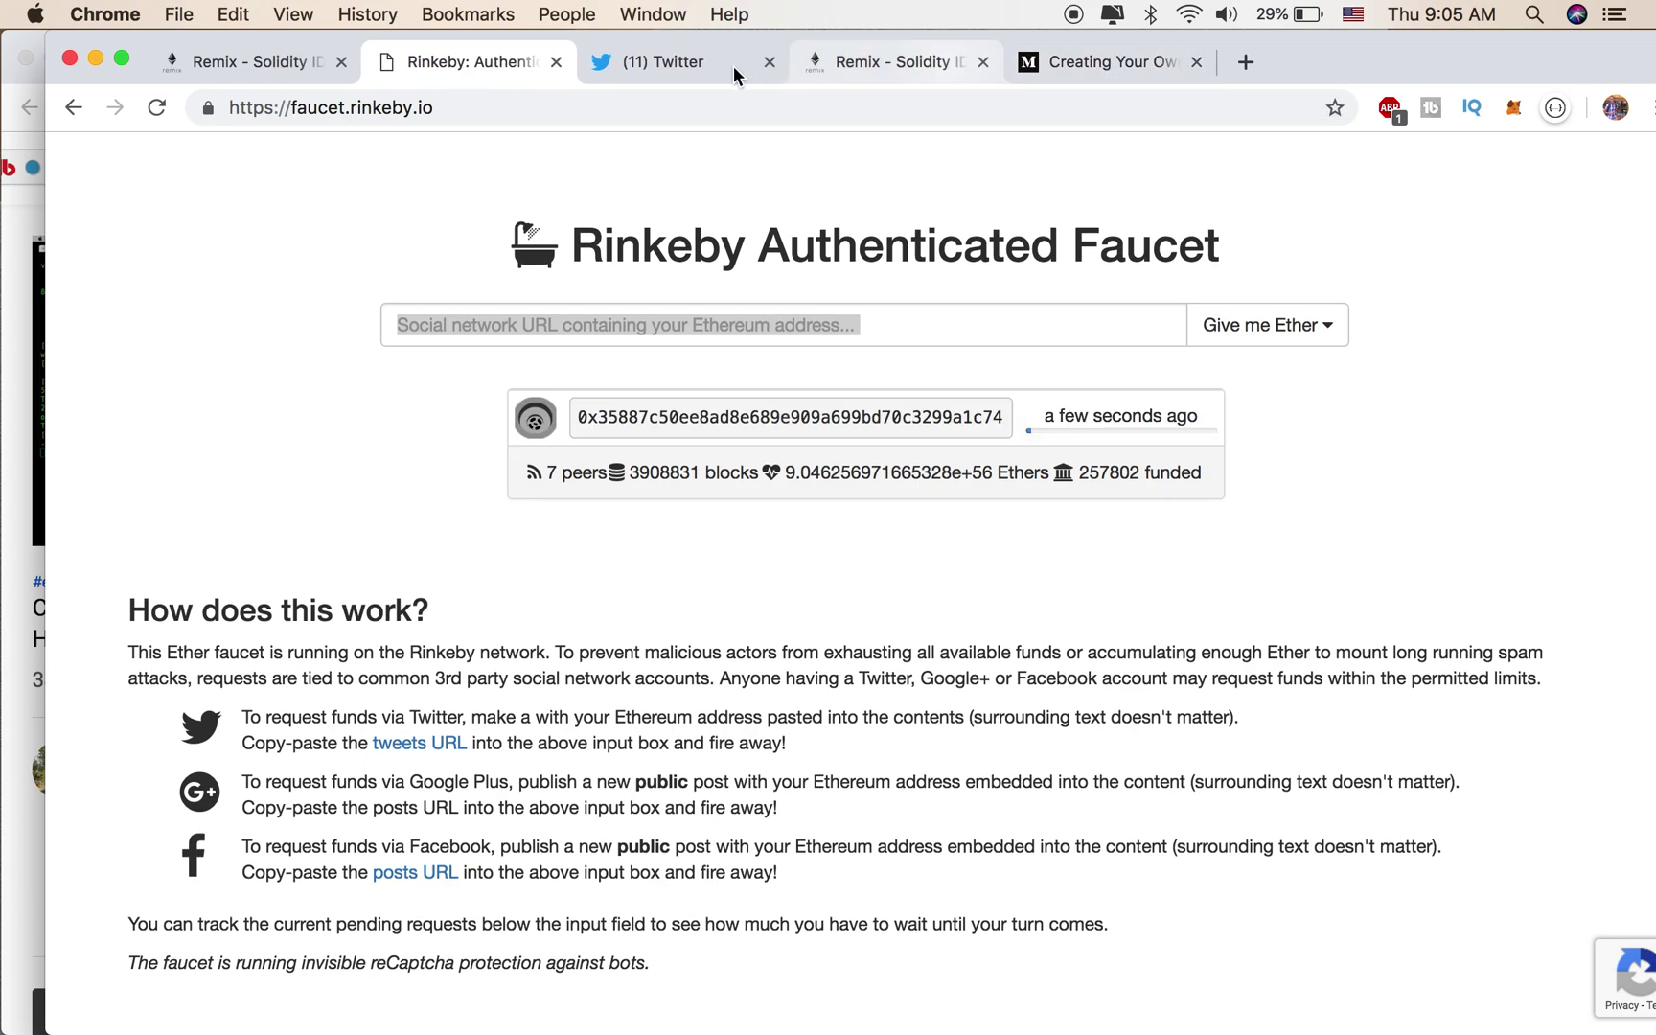
Check the MetaMask wallet from the Remix page and compare it with the Rinkeby Authenticated Faucet page
click(246, 65)
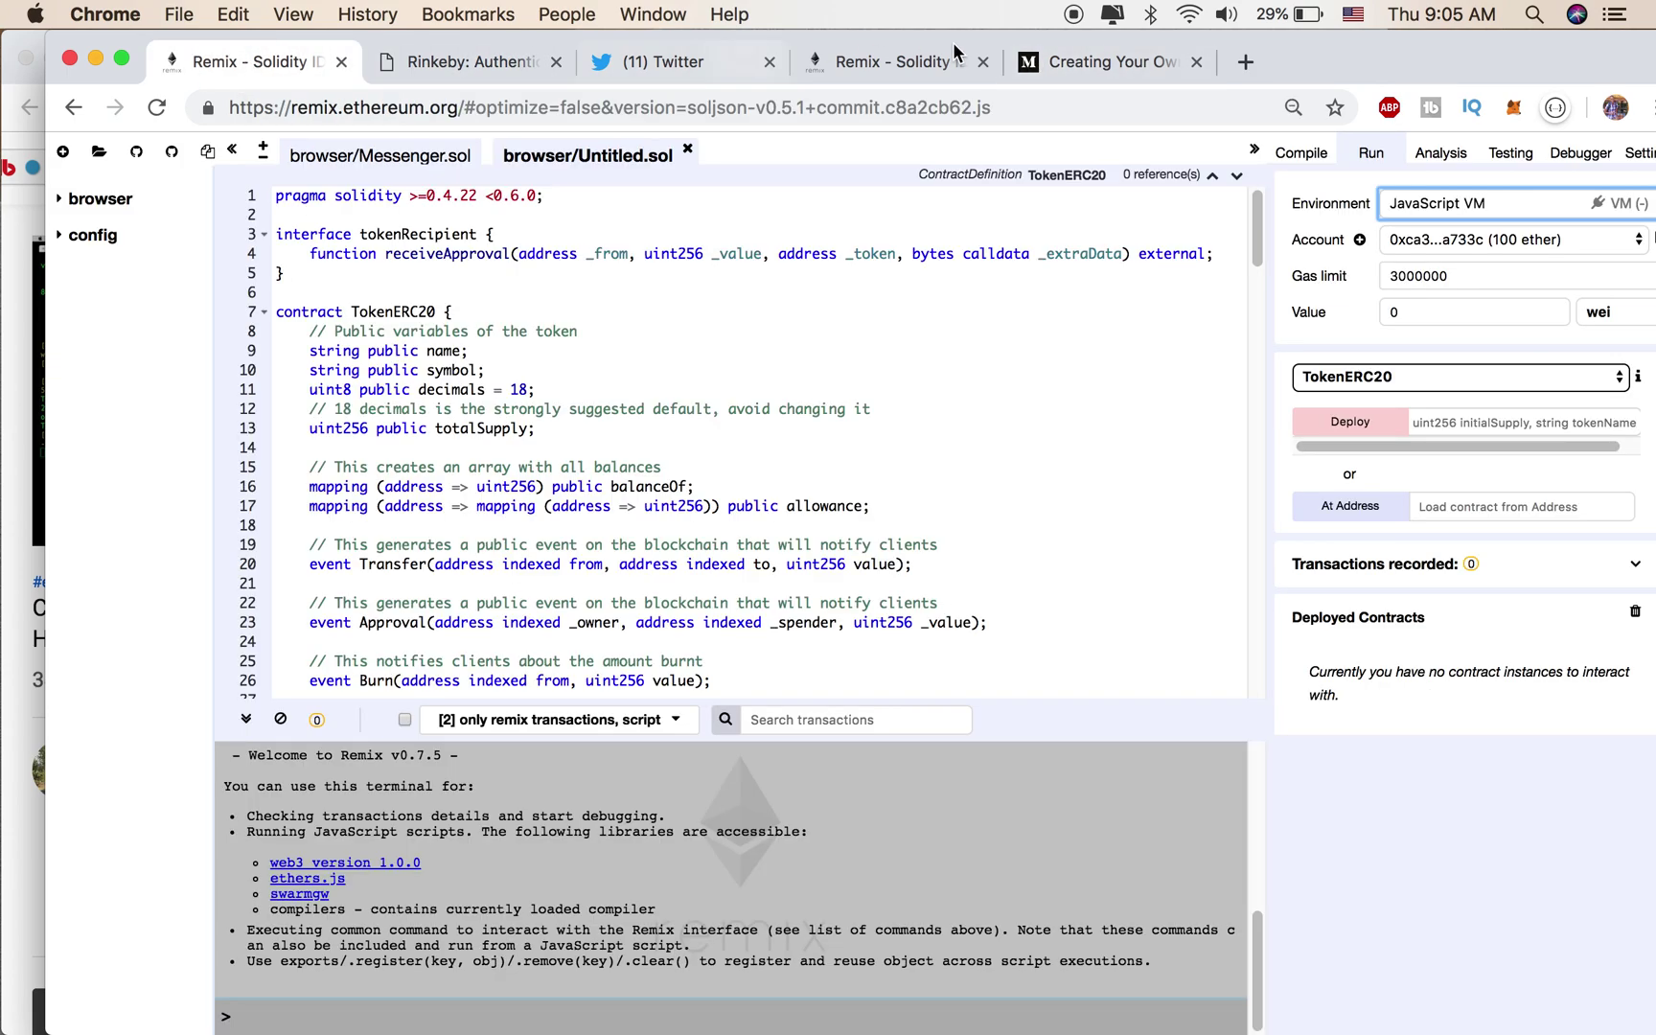
click(1516, 108)
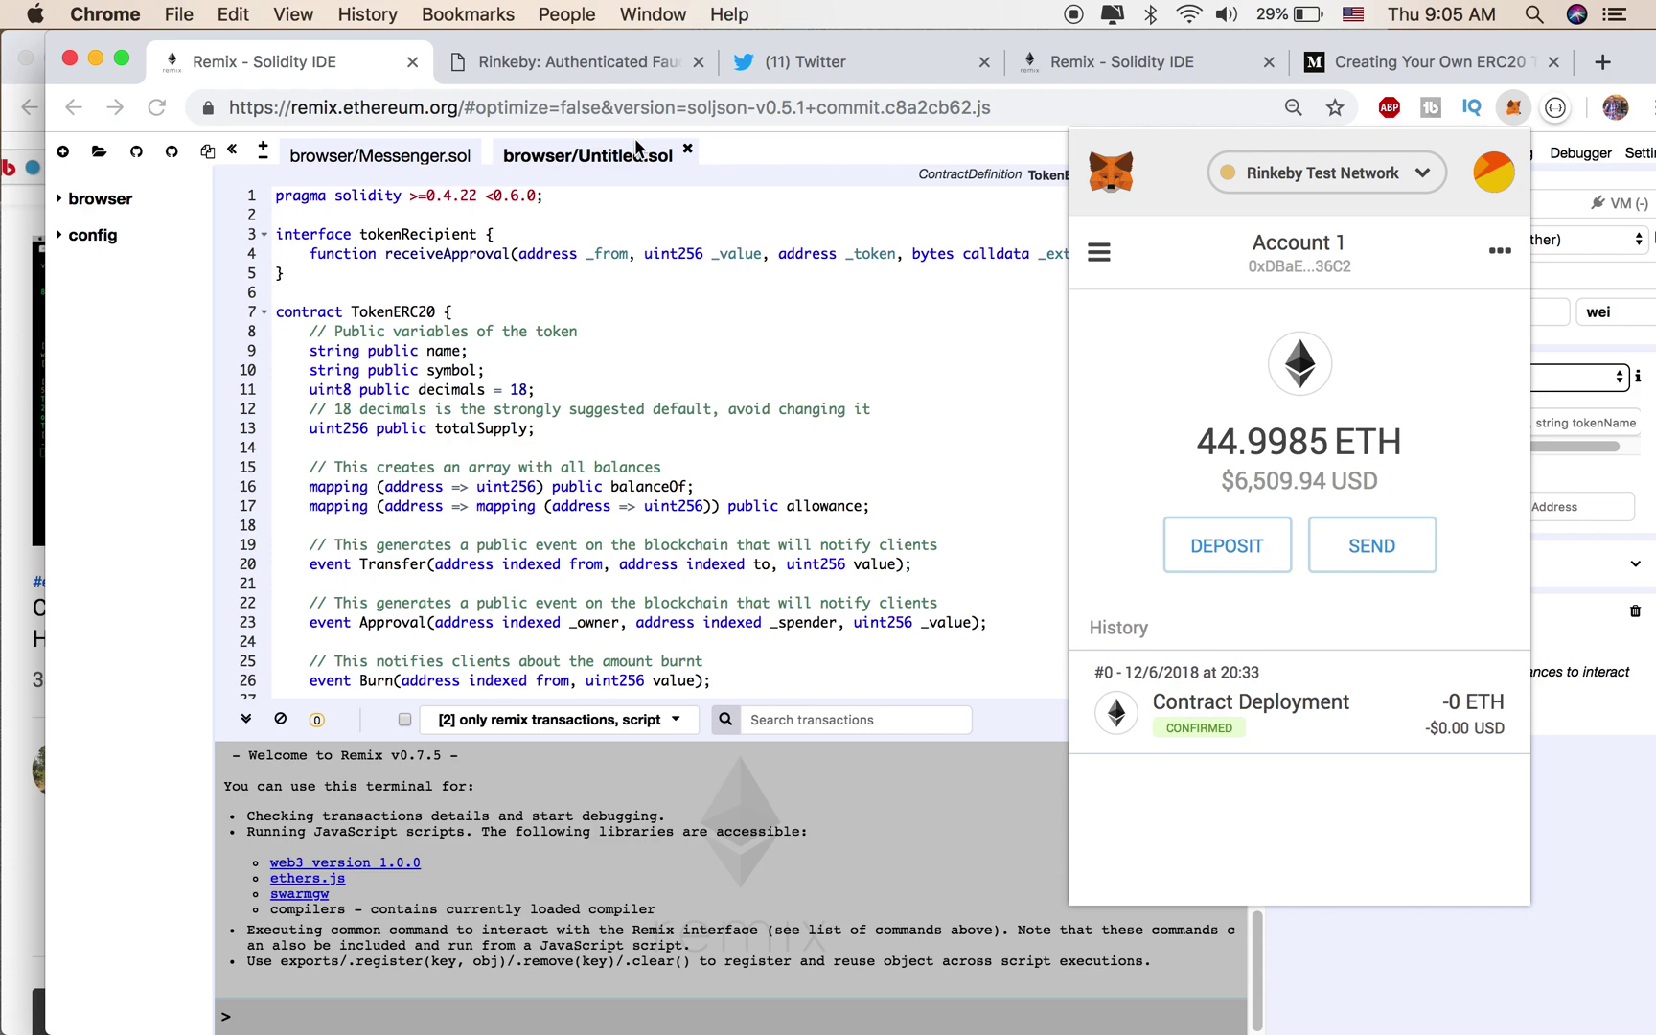
click(596, 69)
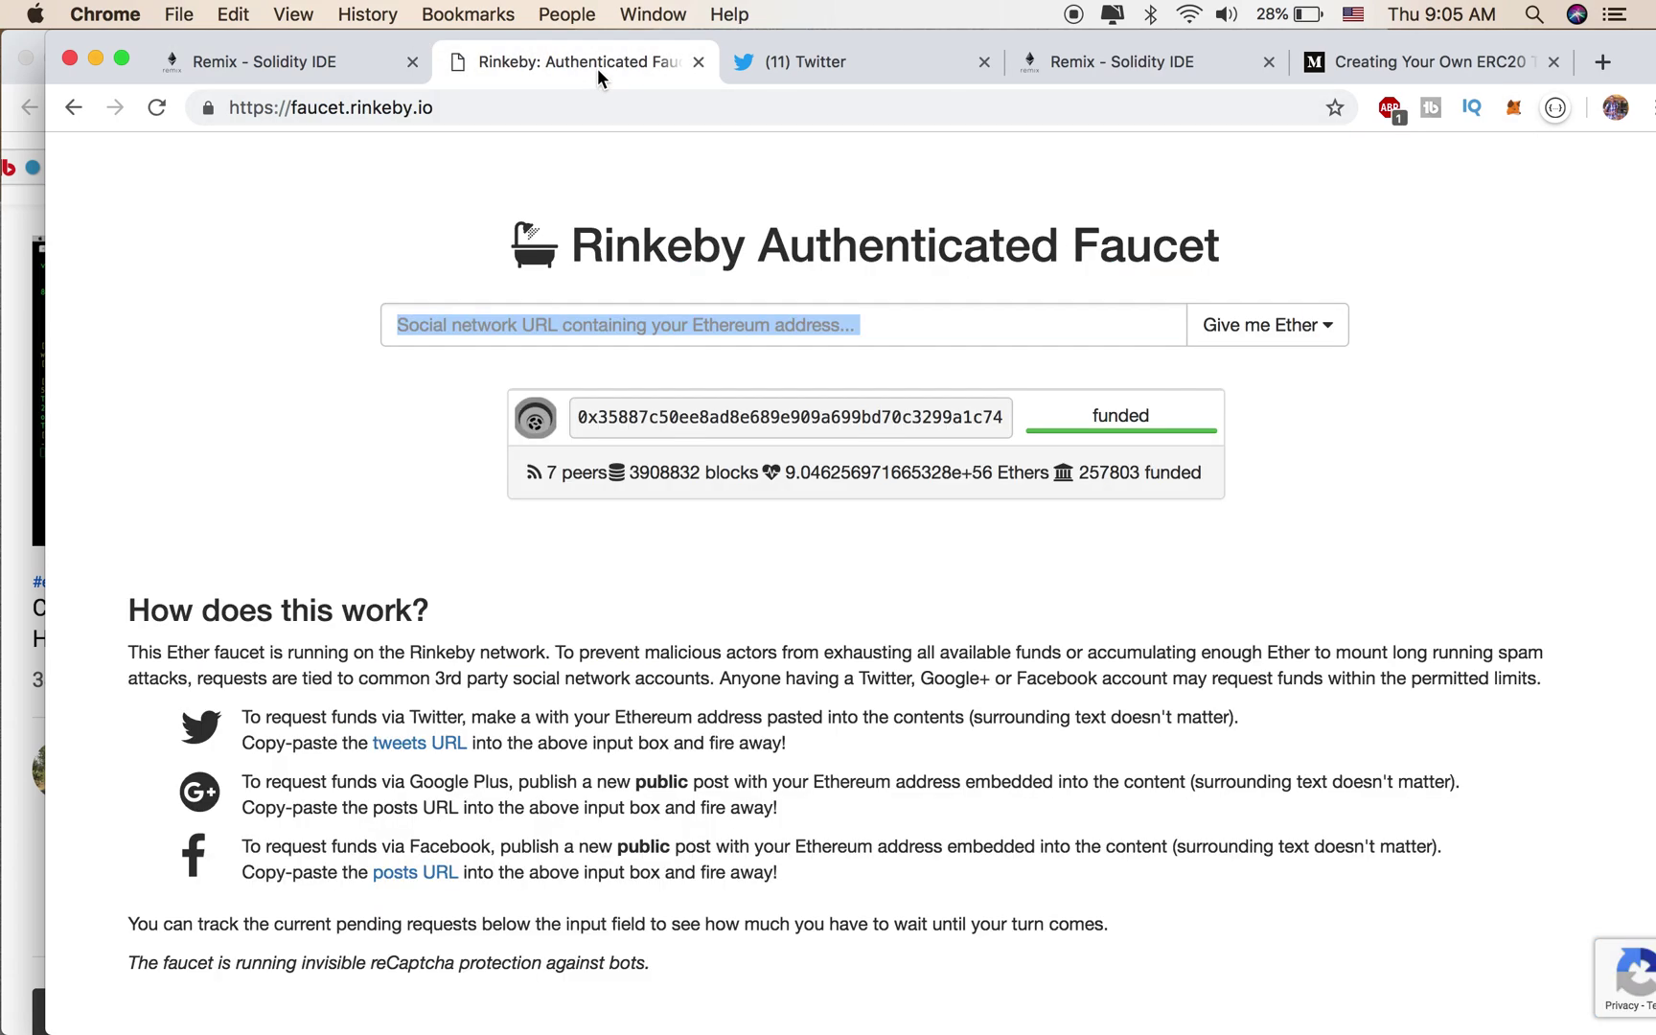
click(359, 64)
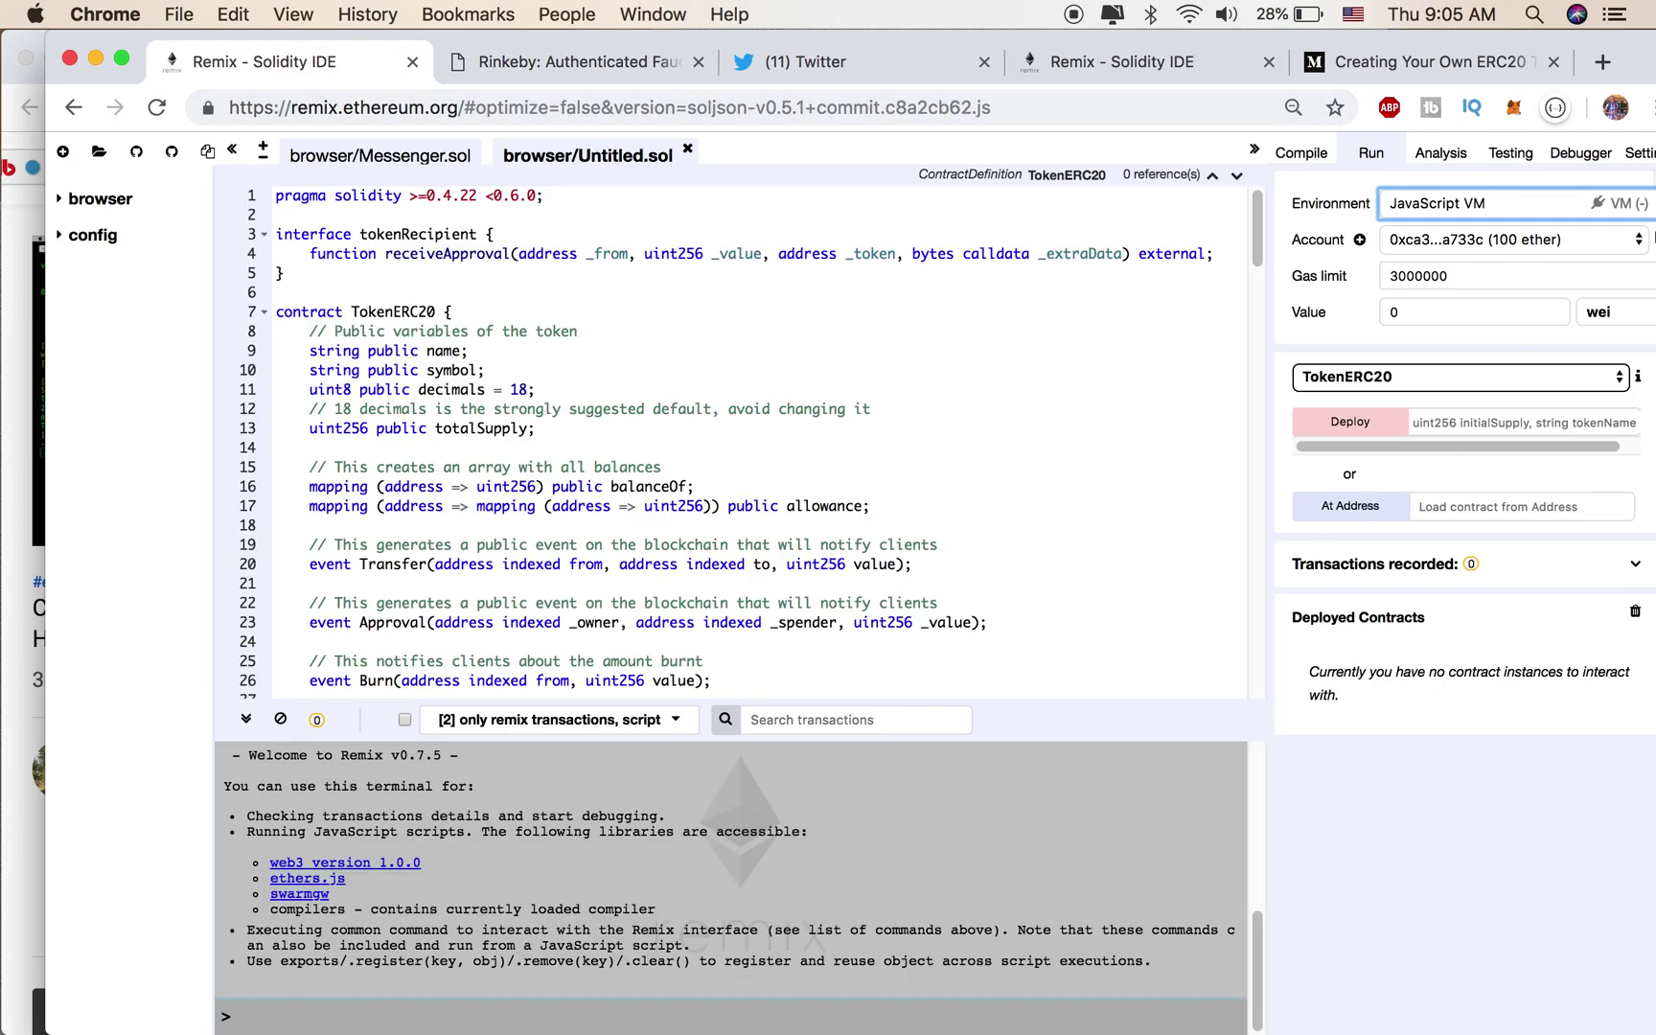
click(1514, 110)
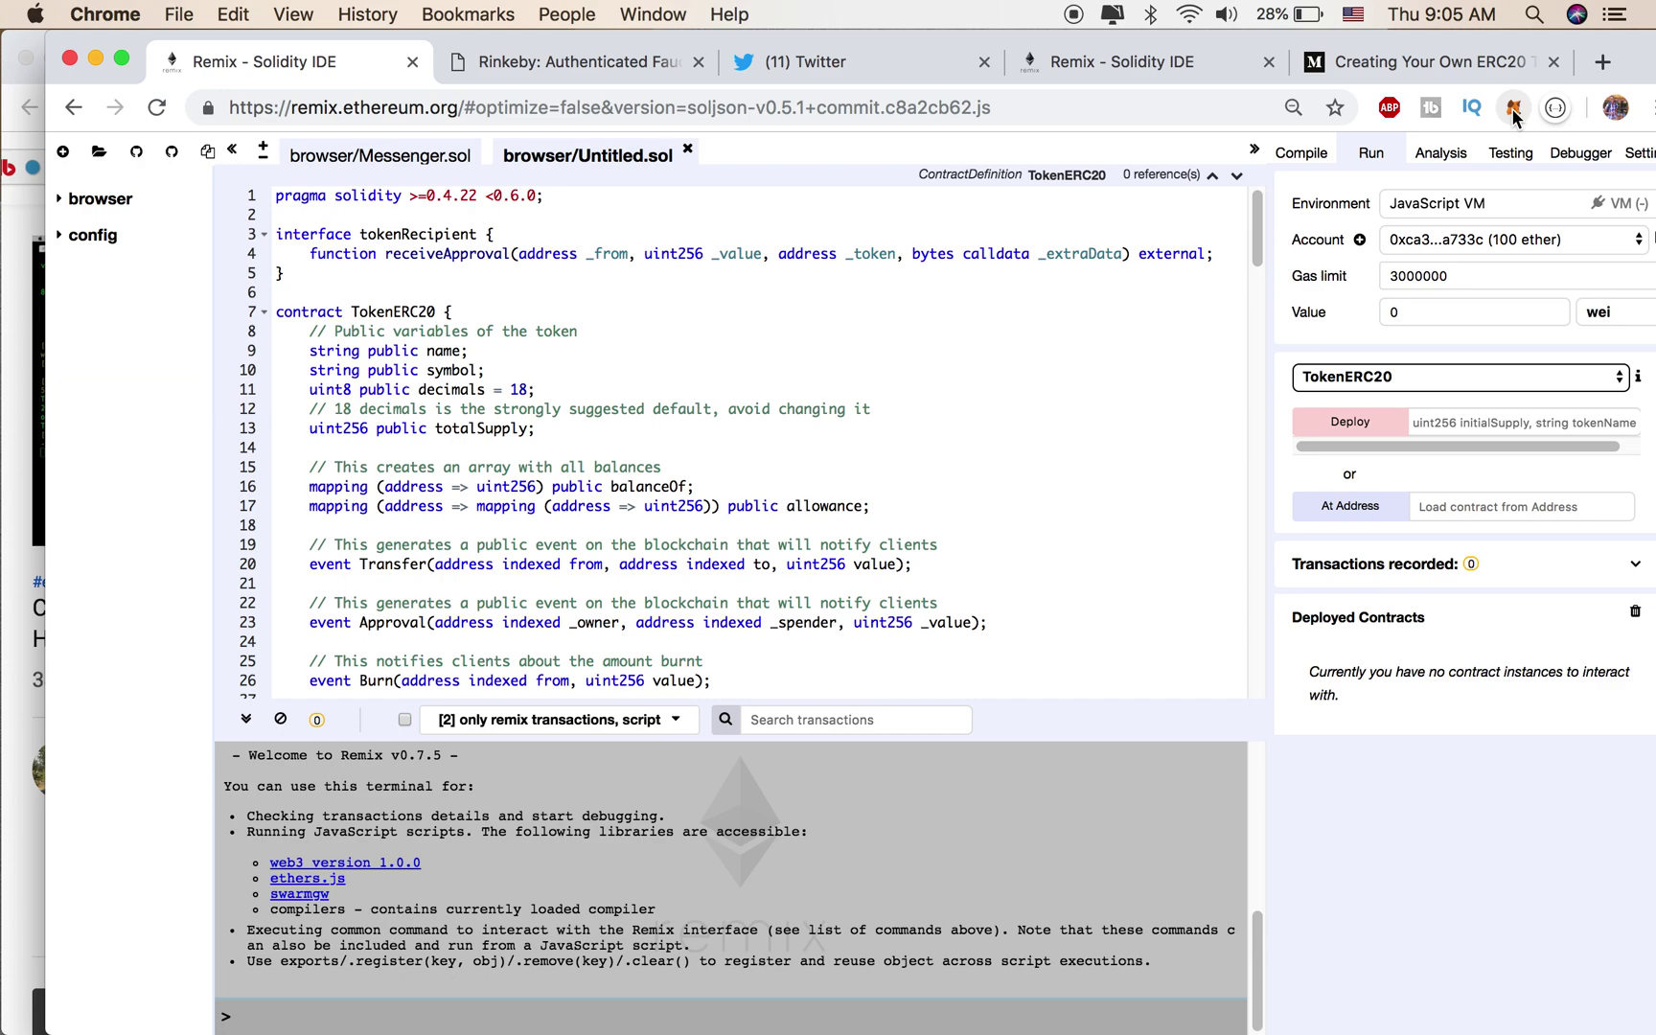
click(1514, 113)
click(624, 61)
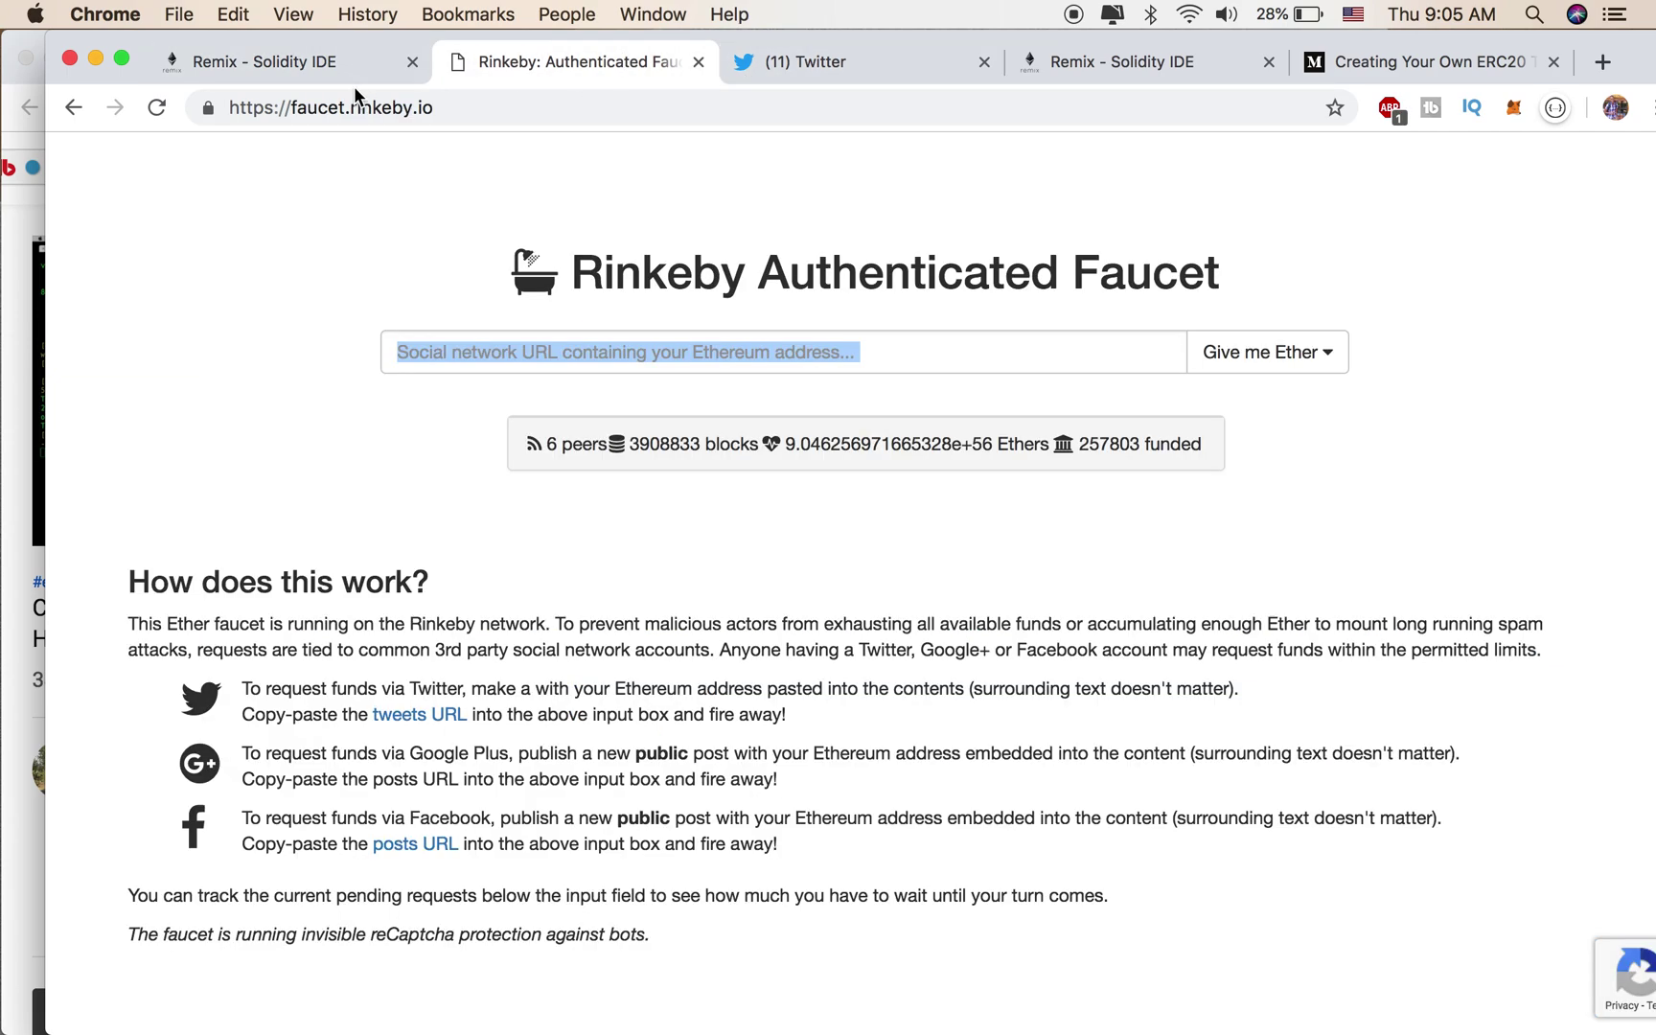
Reopen the MetaMask wallet on the Remix page and view the assets held by Account 1
click(316, 60)
click(1513, 109)
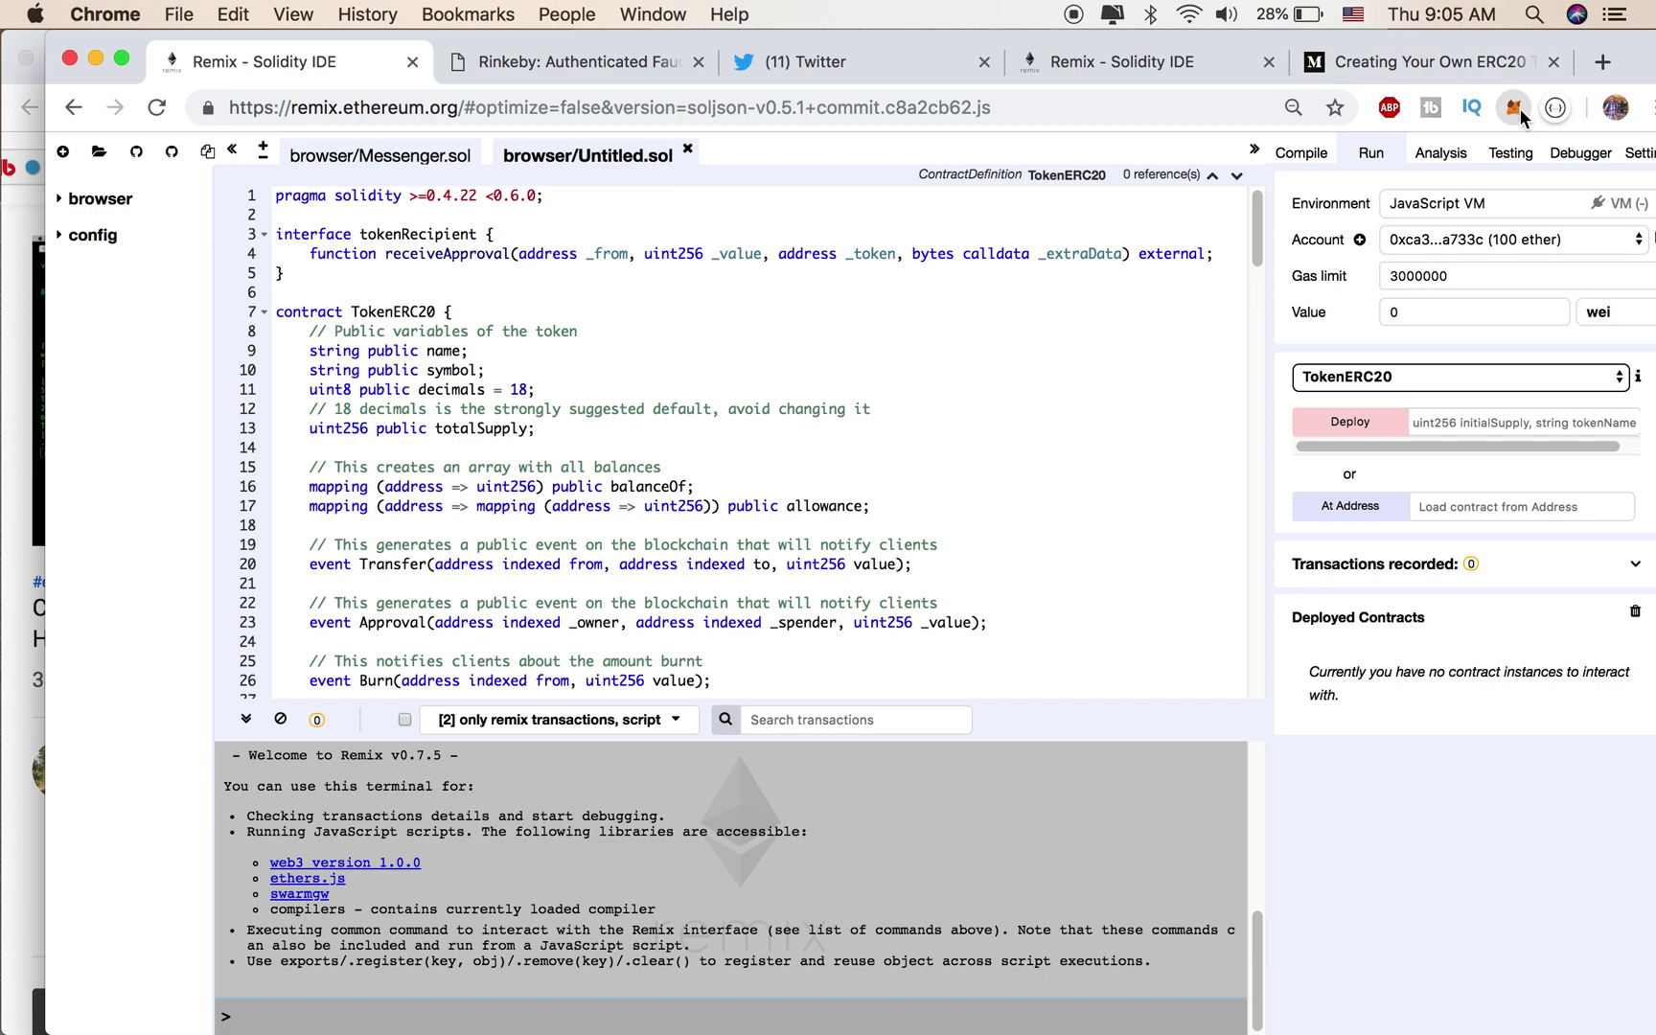
right_click(1521, 108)
click(1520, 108)
click(1514, 108)
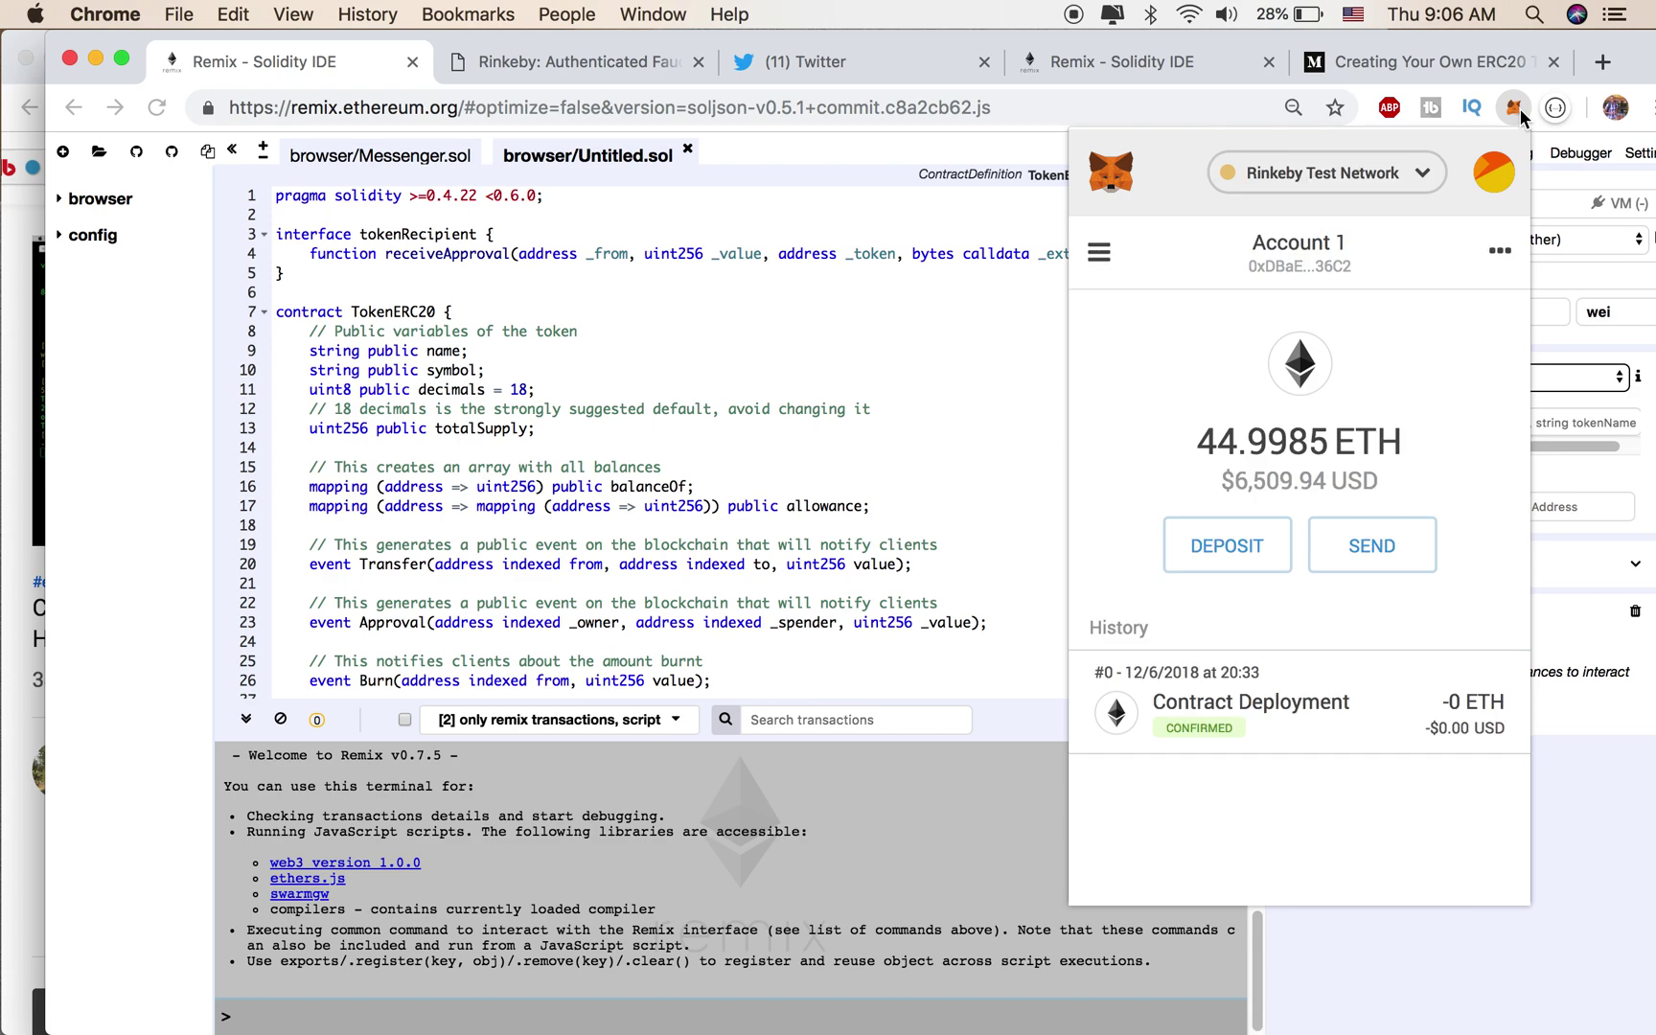
click(1112, 251)
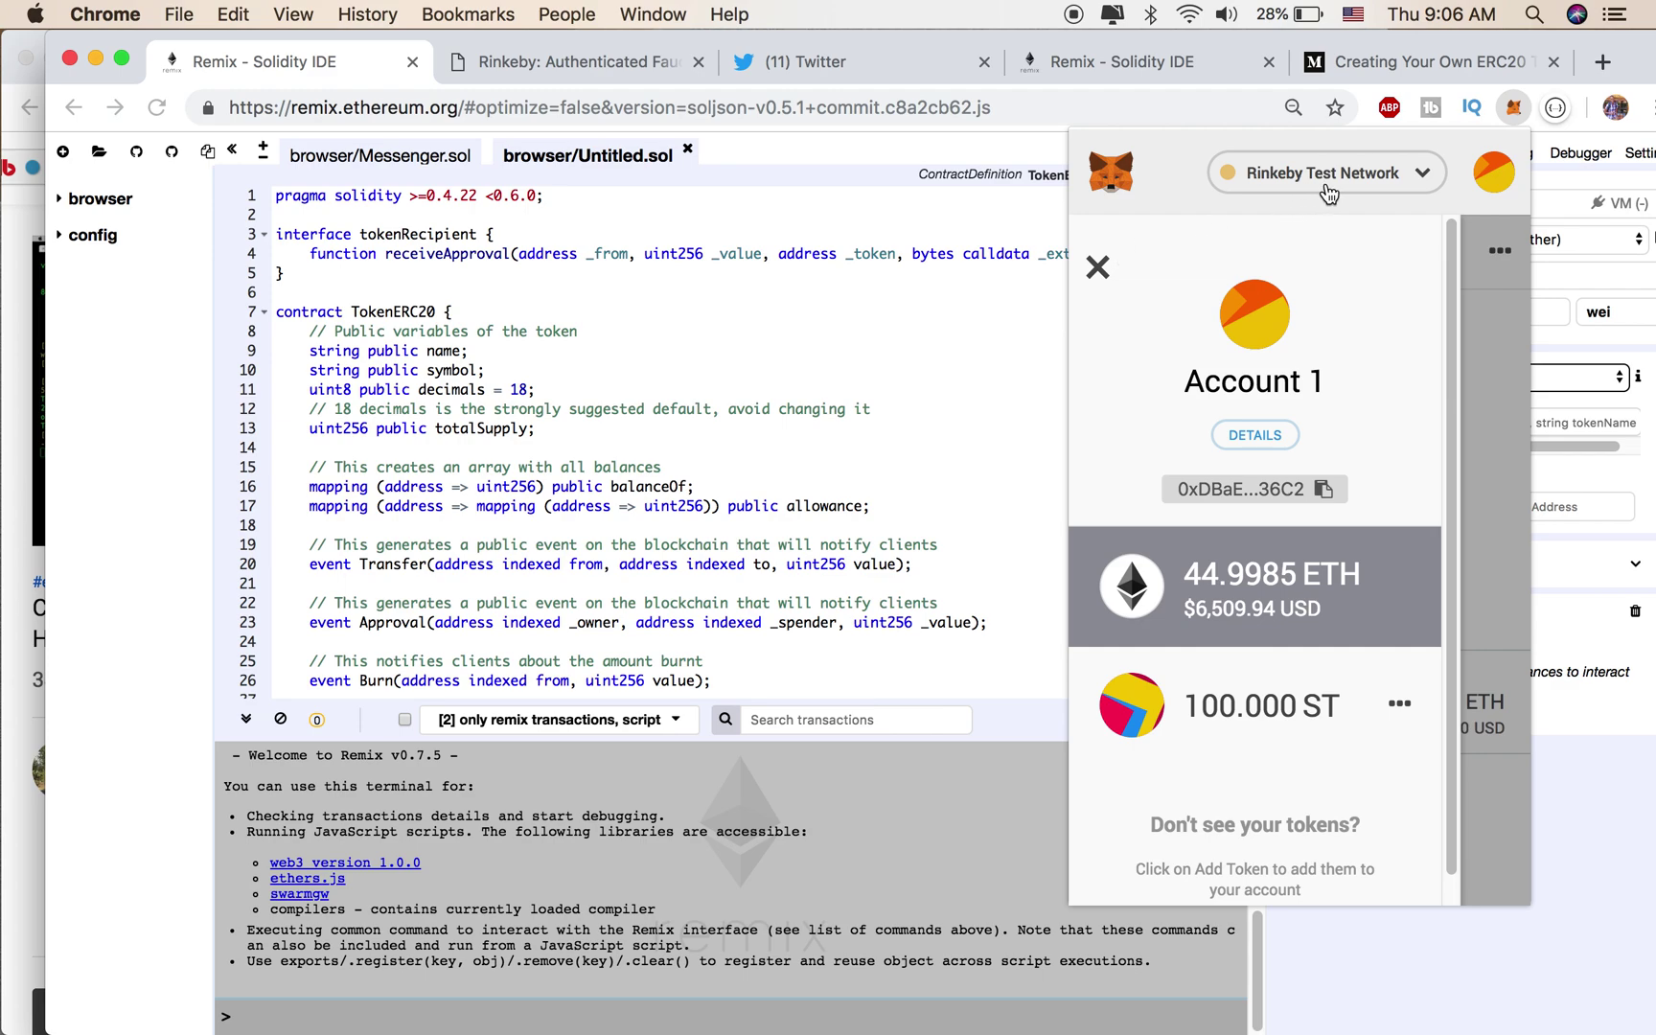
click(1099, 267)
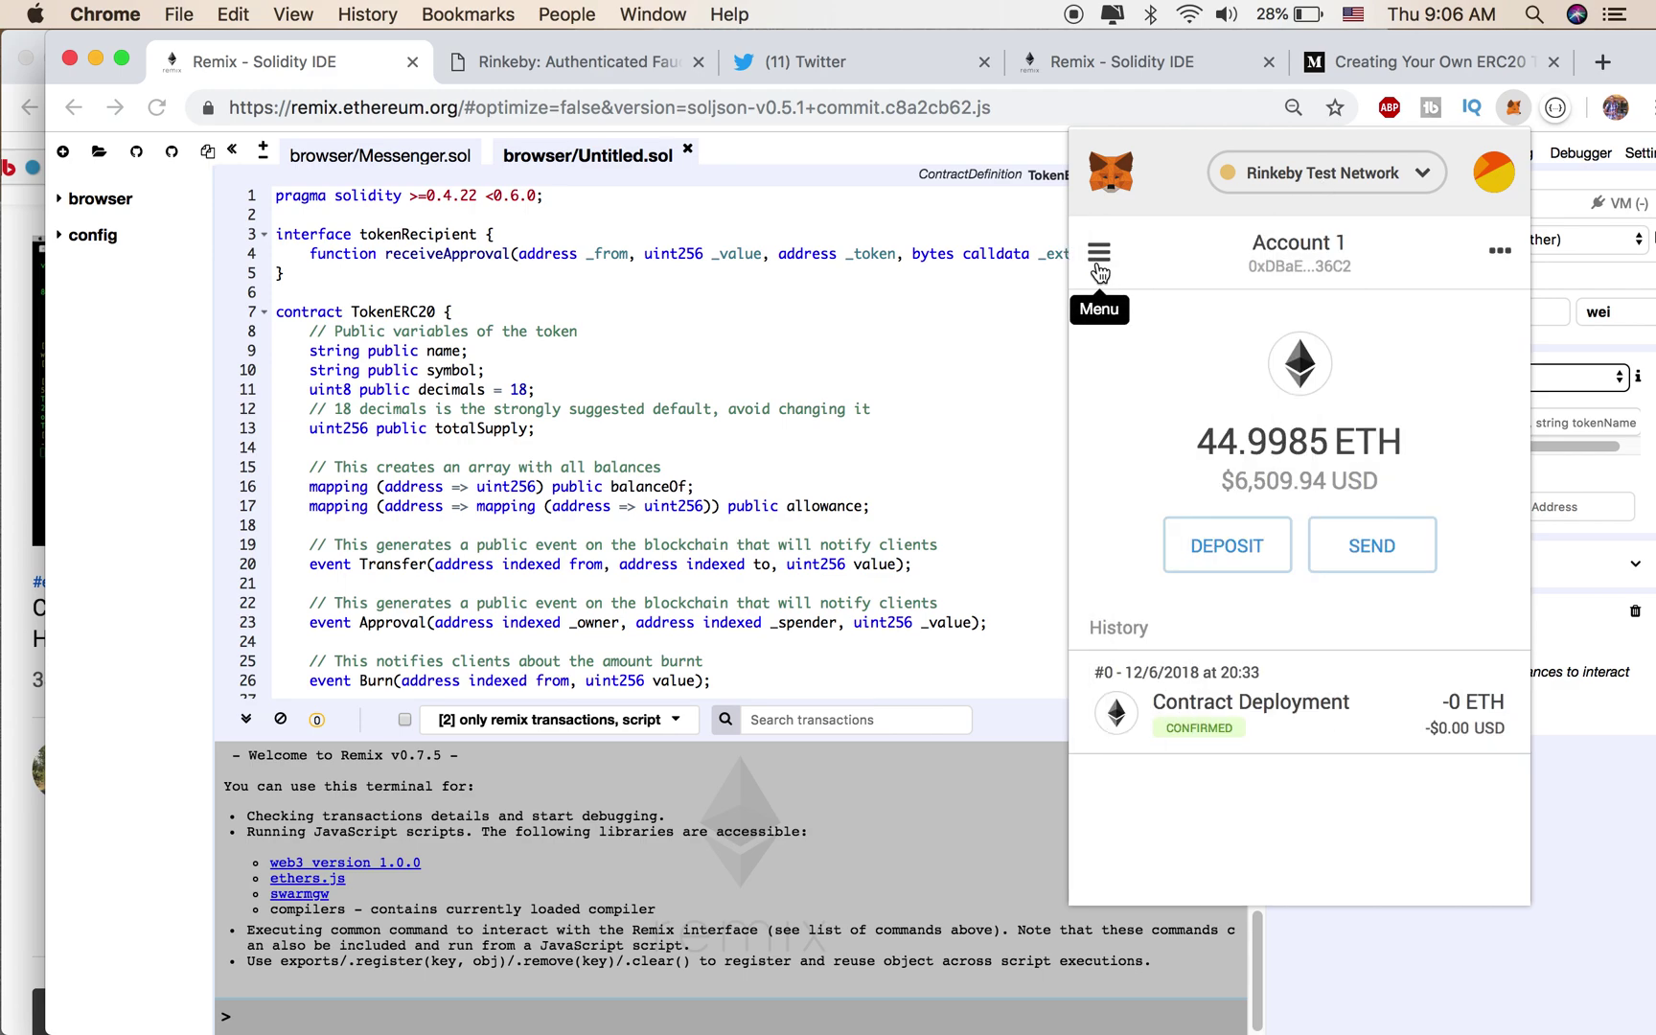
Copy the full wallet address from Account 1's details in MetaMask and dismiss the wallet
click(1424, 187)
click(1501, 253)
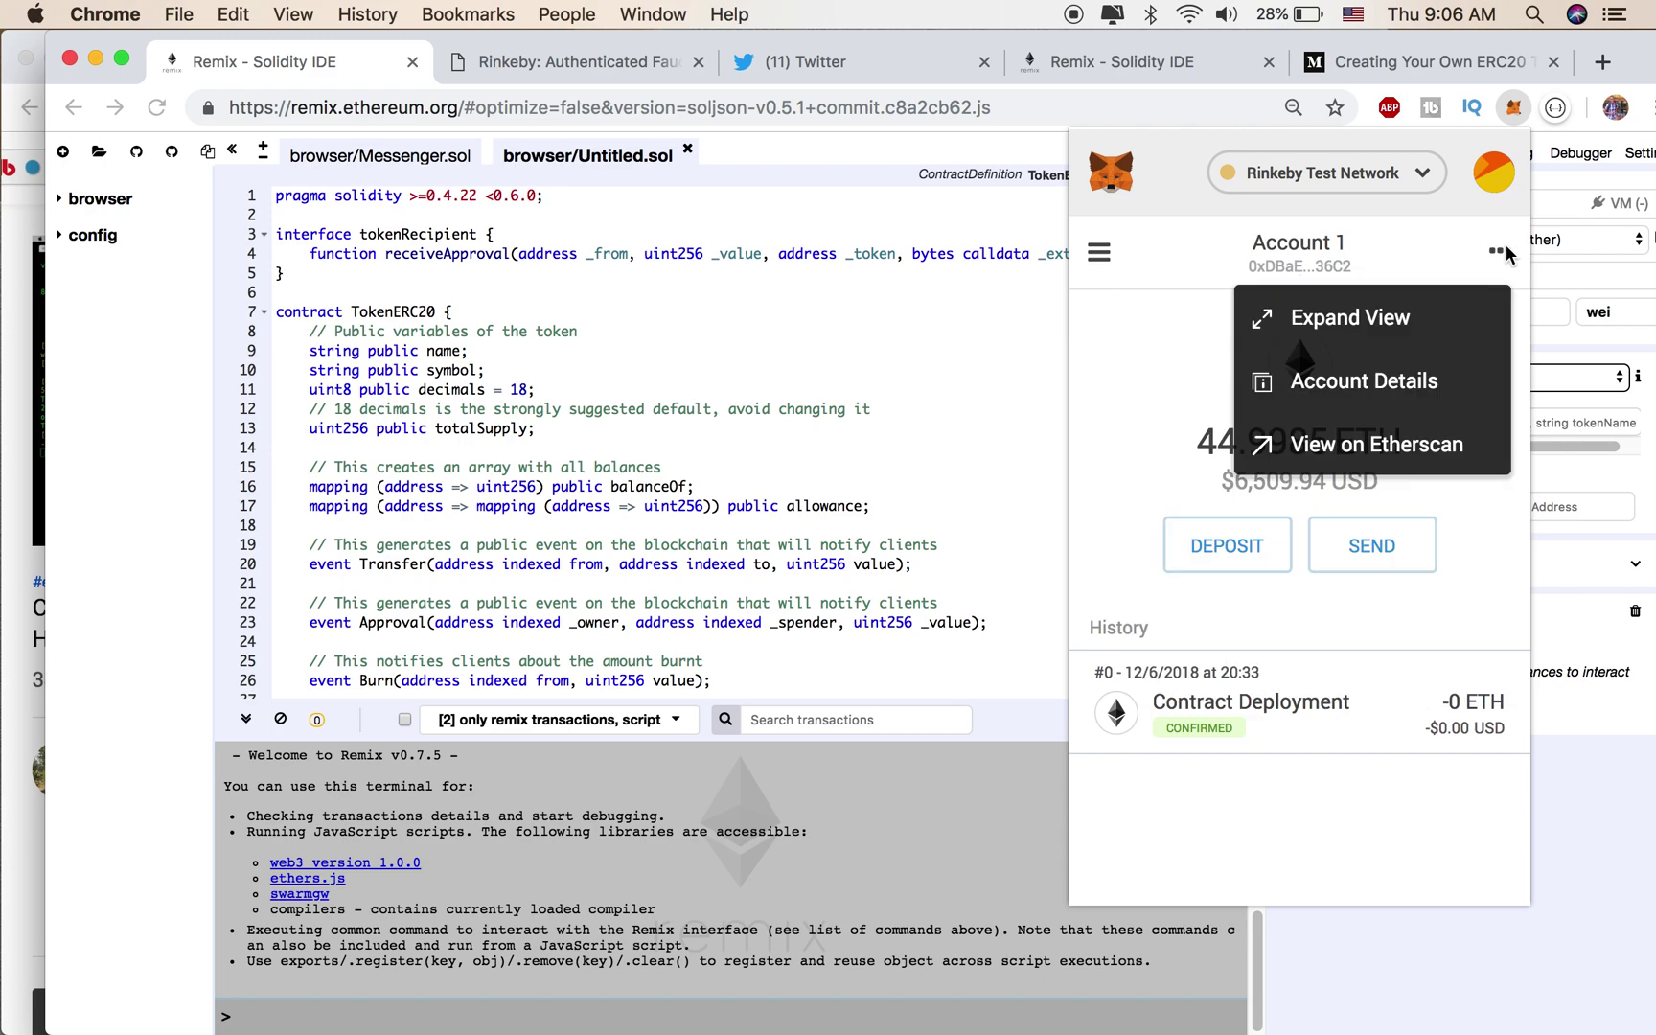
click(1361, 383)
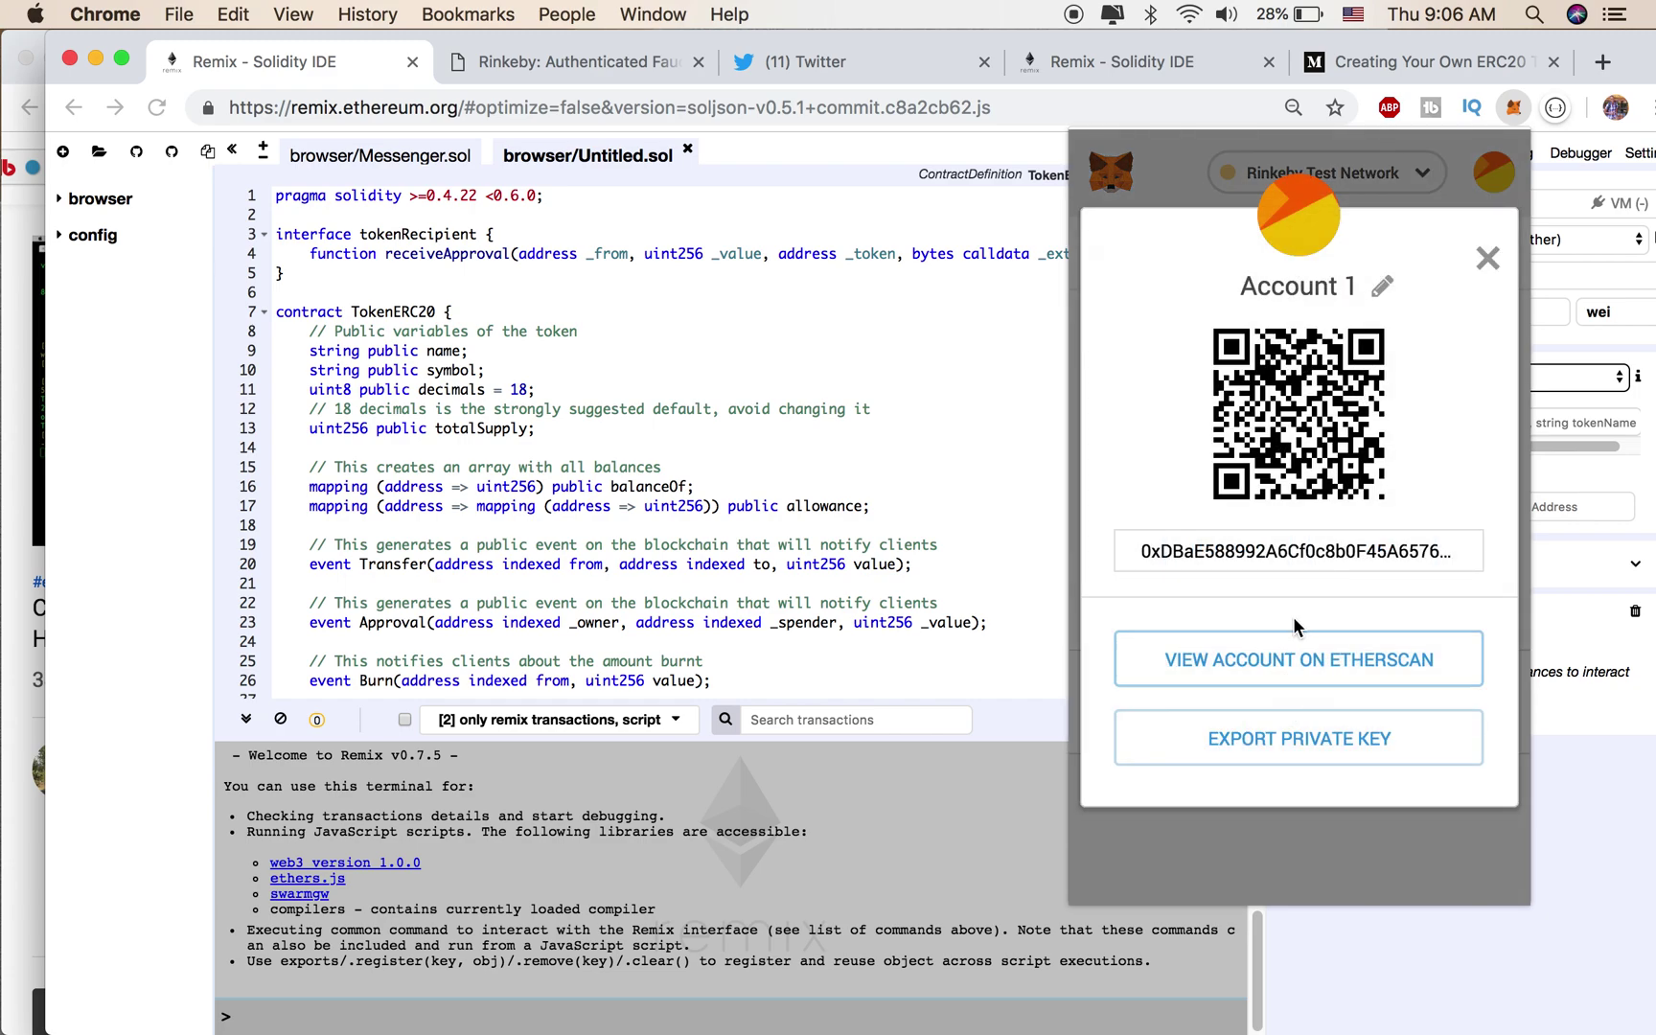
click(1296, 549)
right_click(1296, 549)
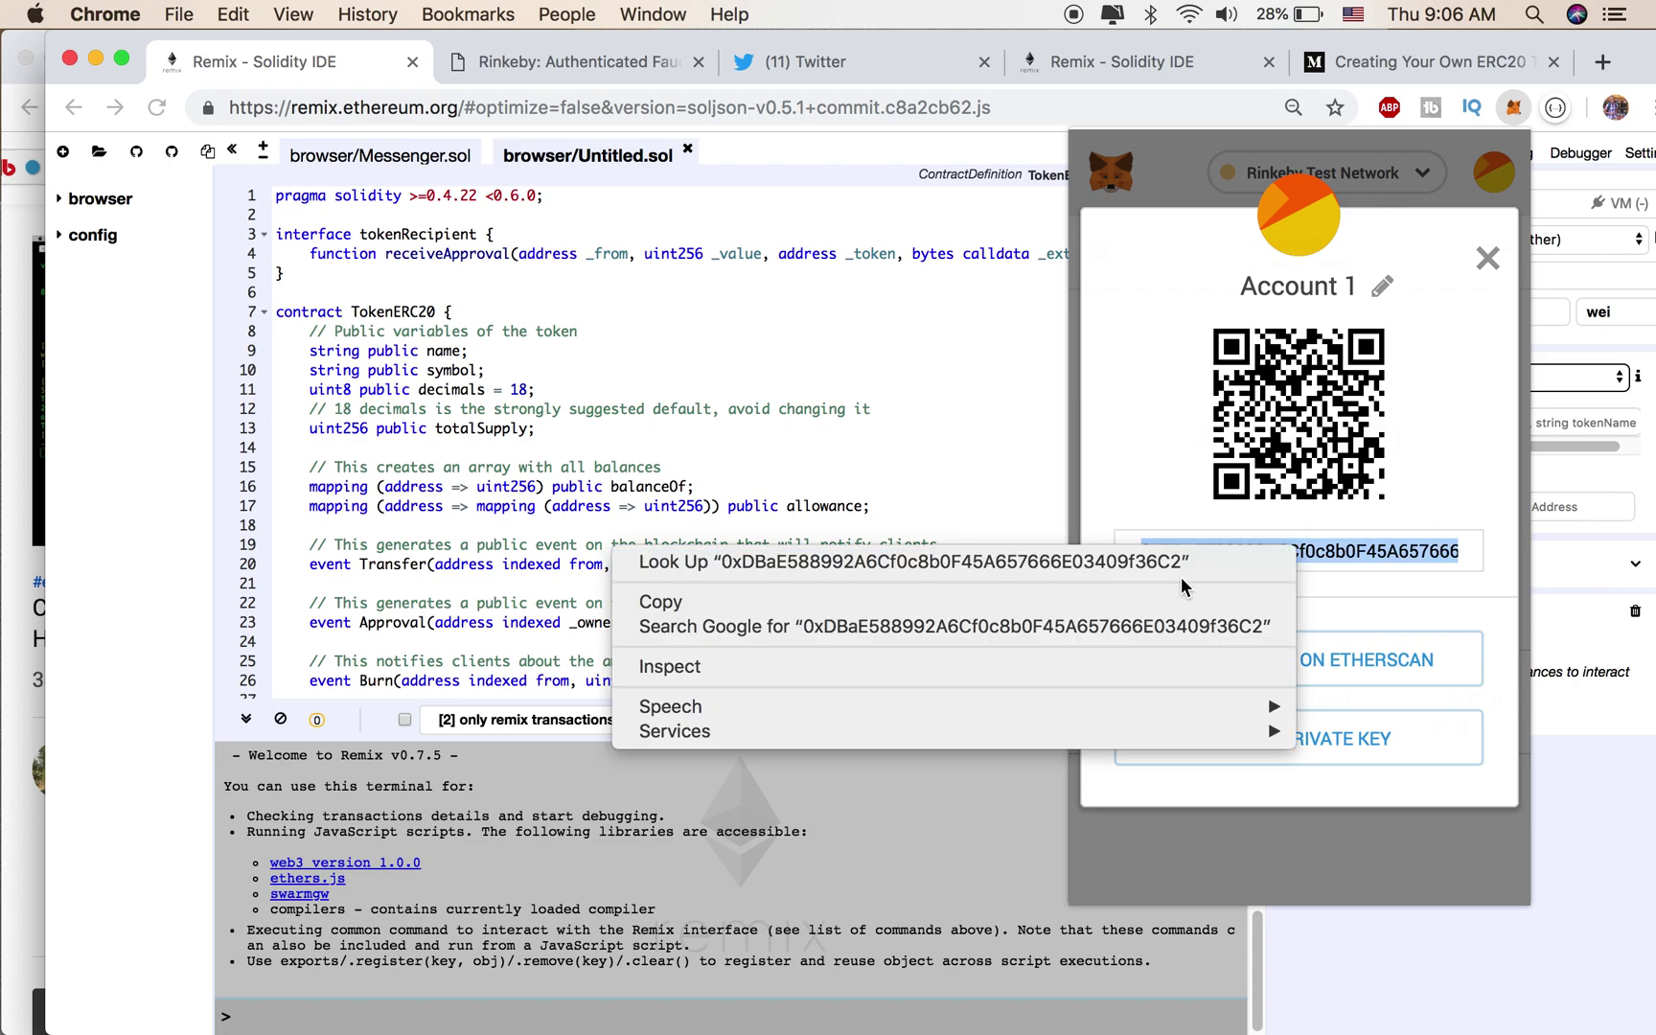
click(1185, 602)
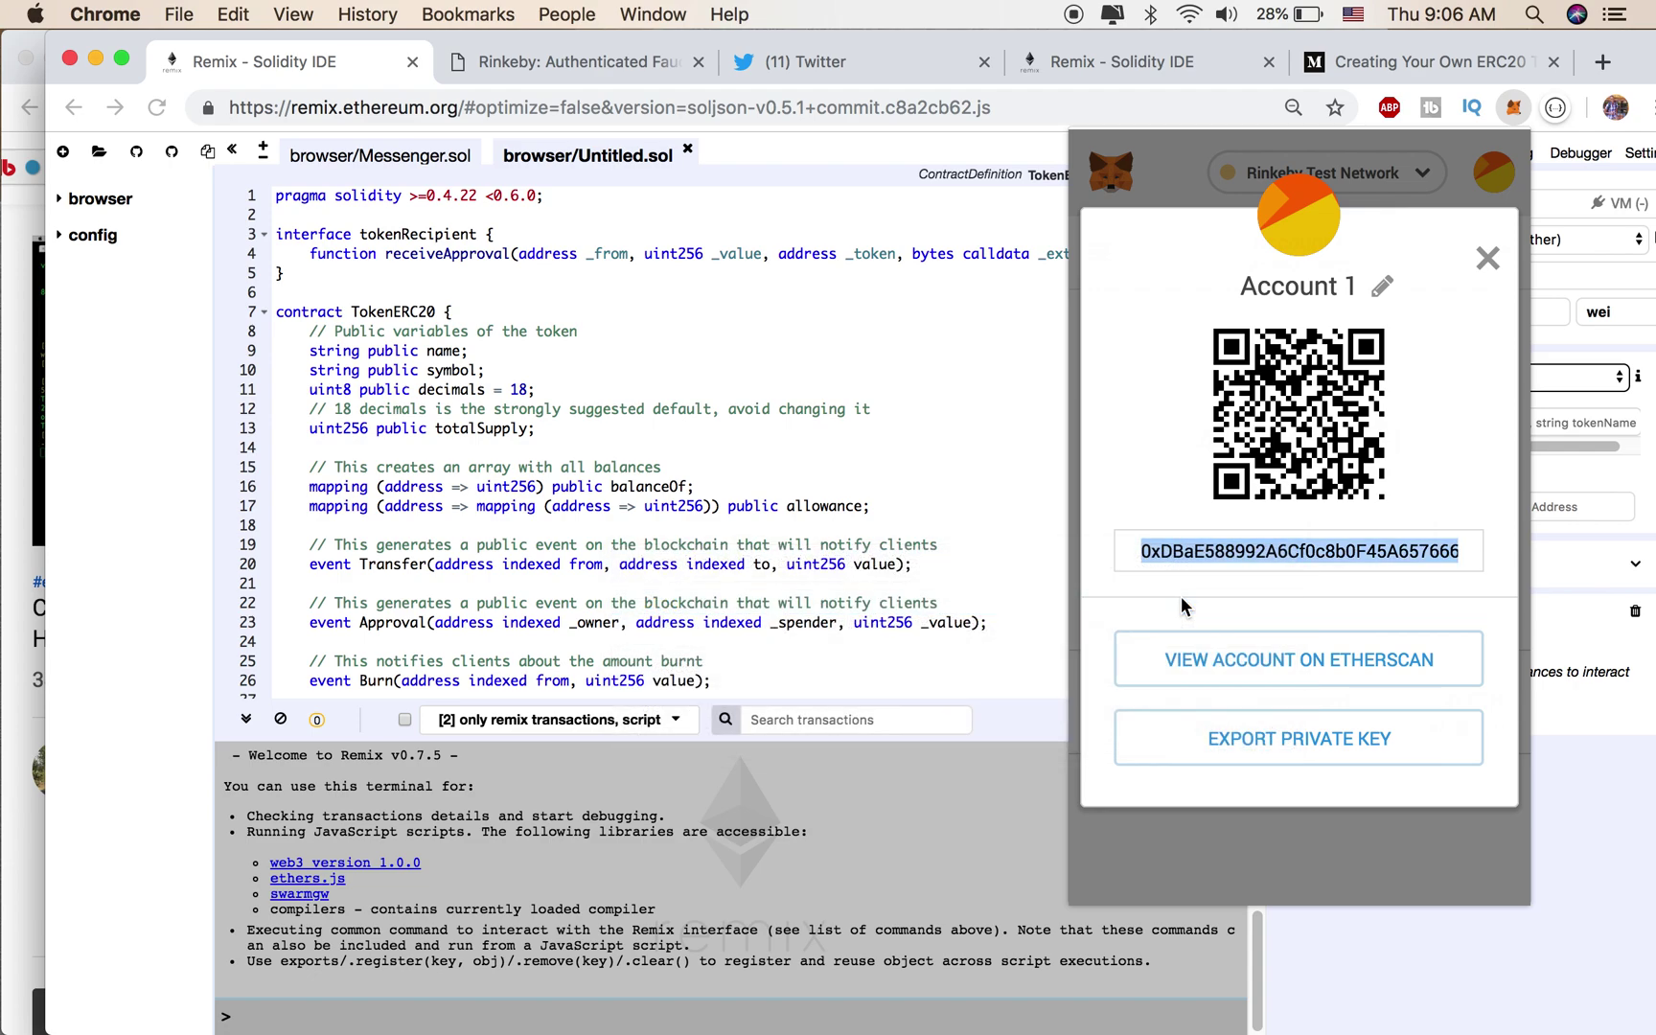
click(857, 342)
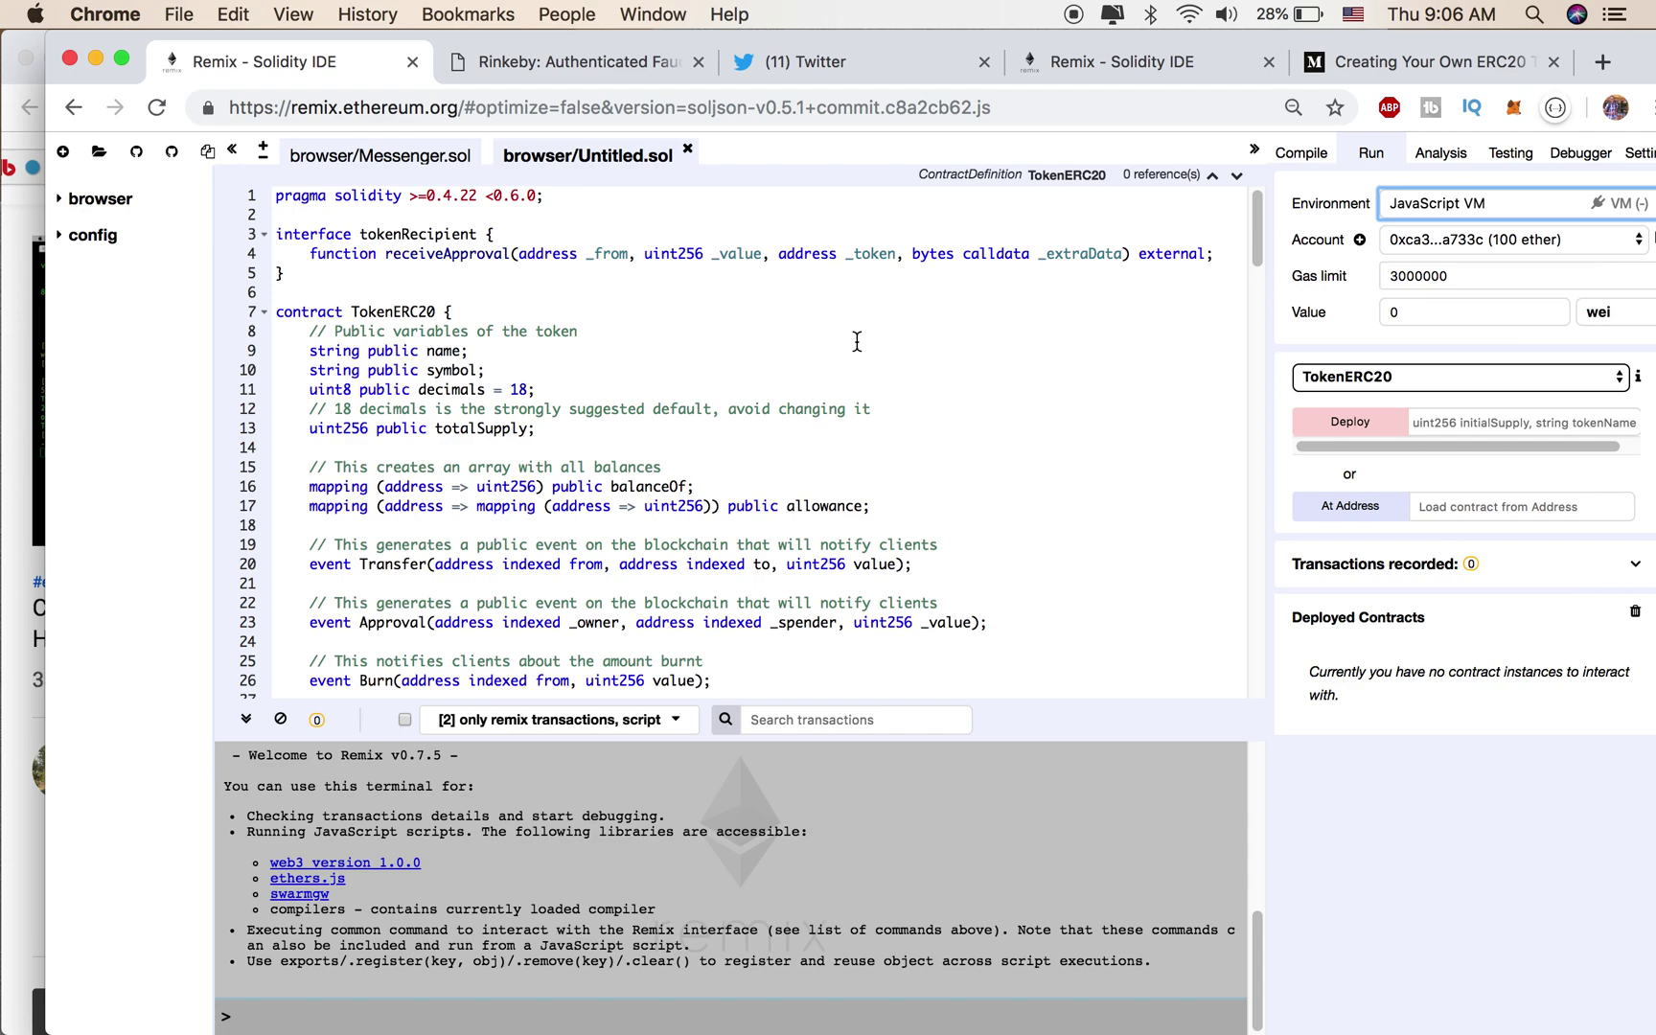
Post a tweet on Twitter containing only the copied wallet address
click(779, 63)
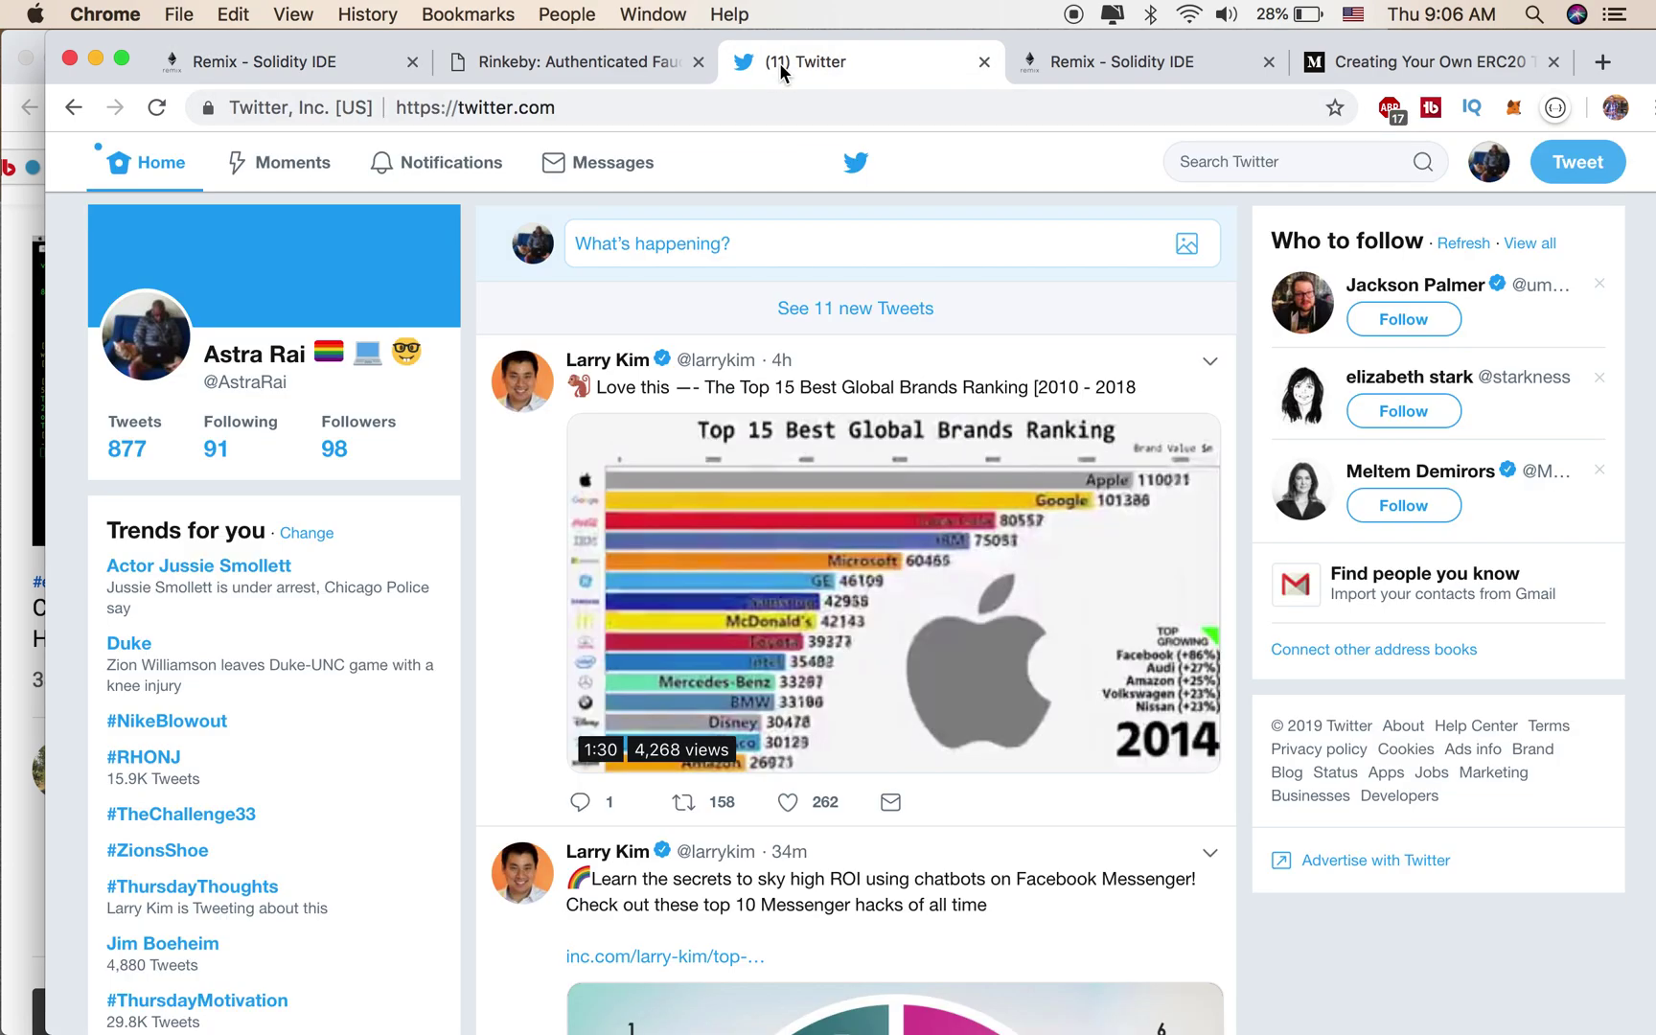
click(617, 234)
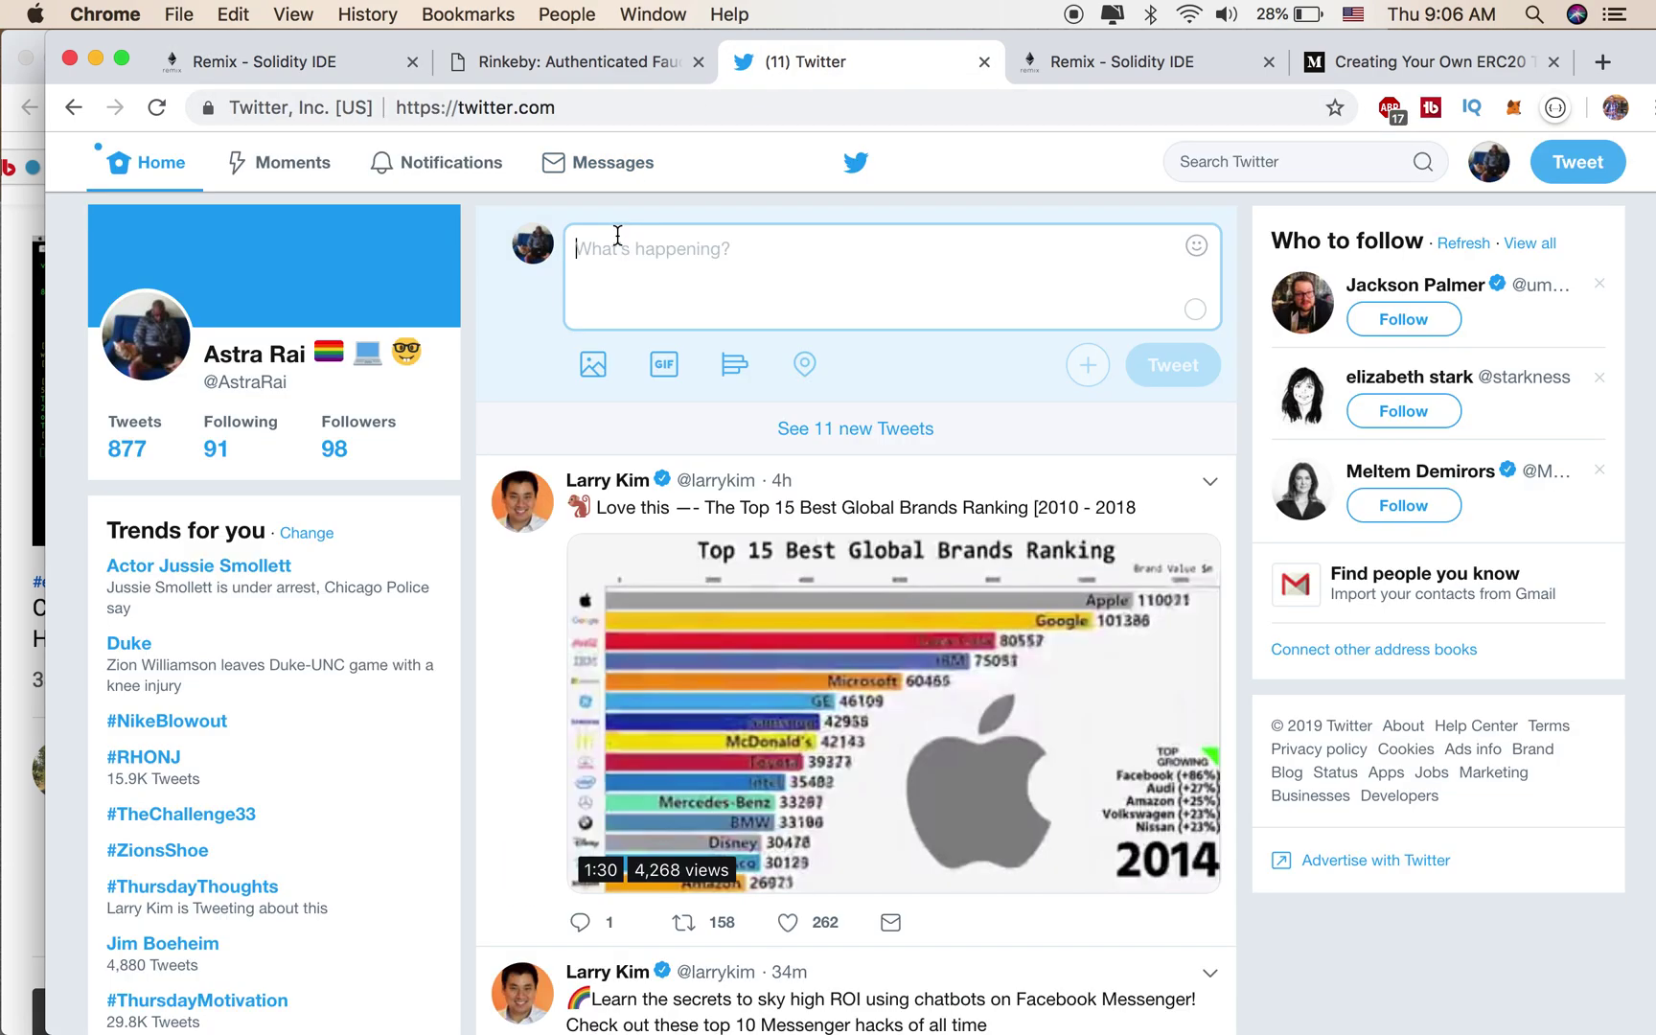
right_click(619, 235)
click(703, 402)
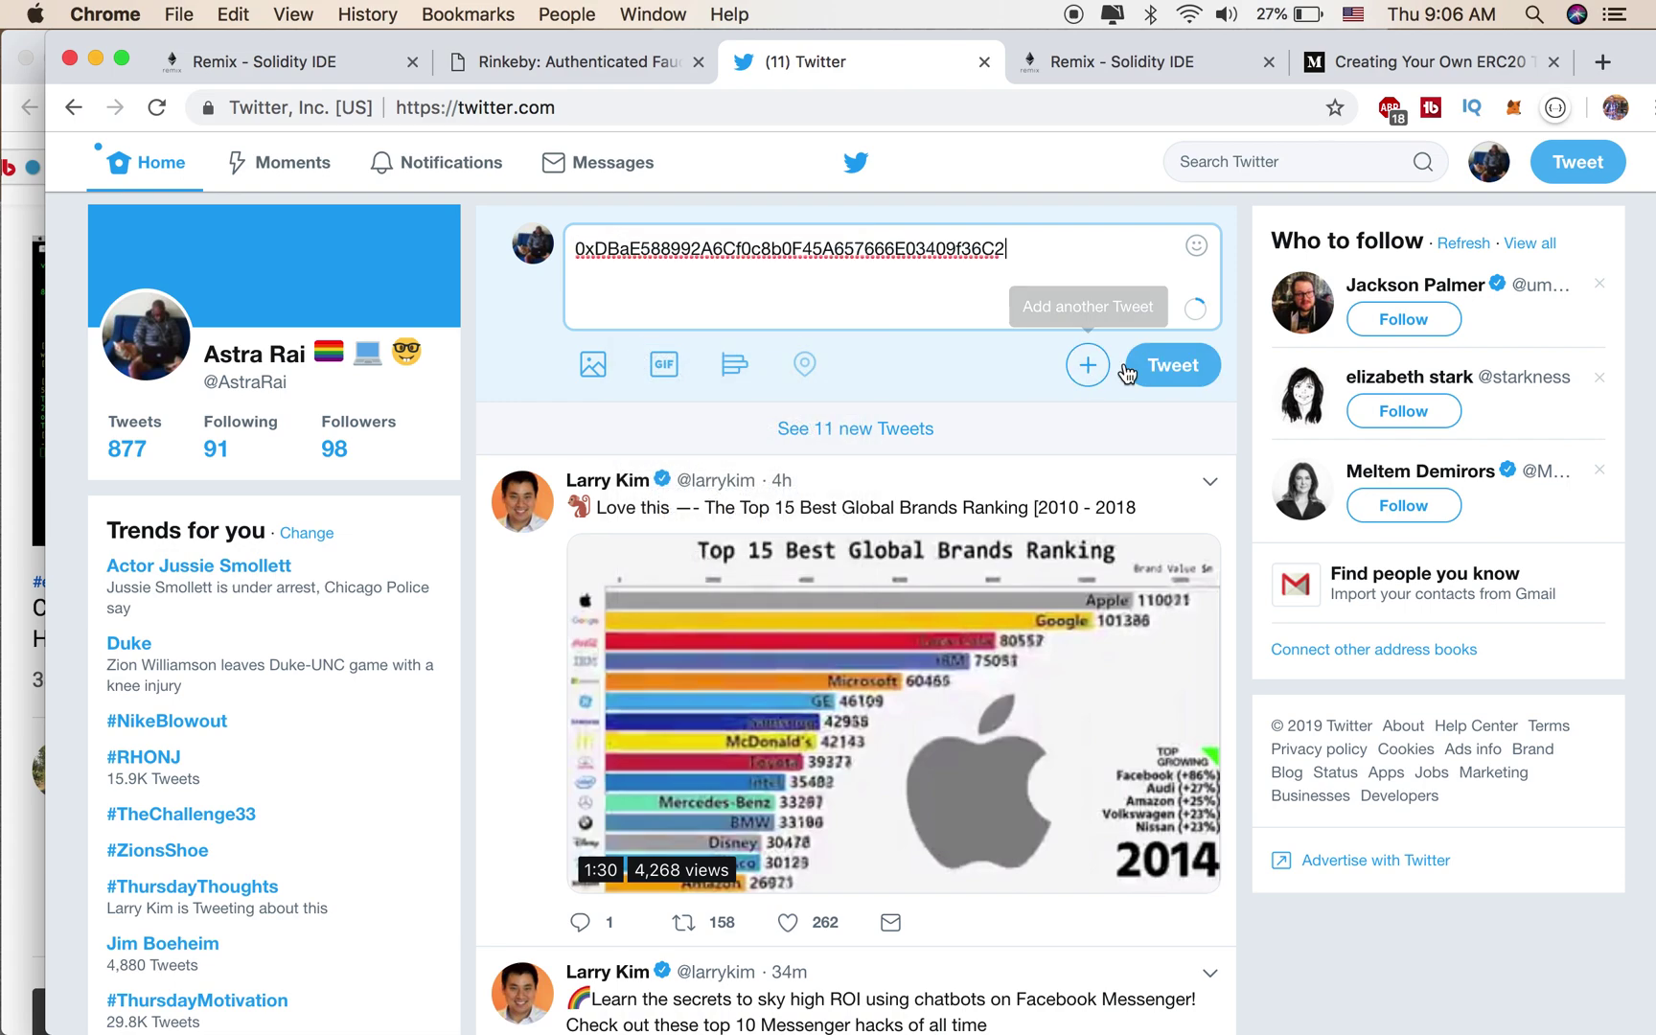
click(1186, 367)
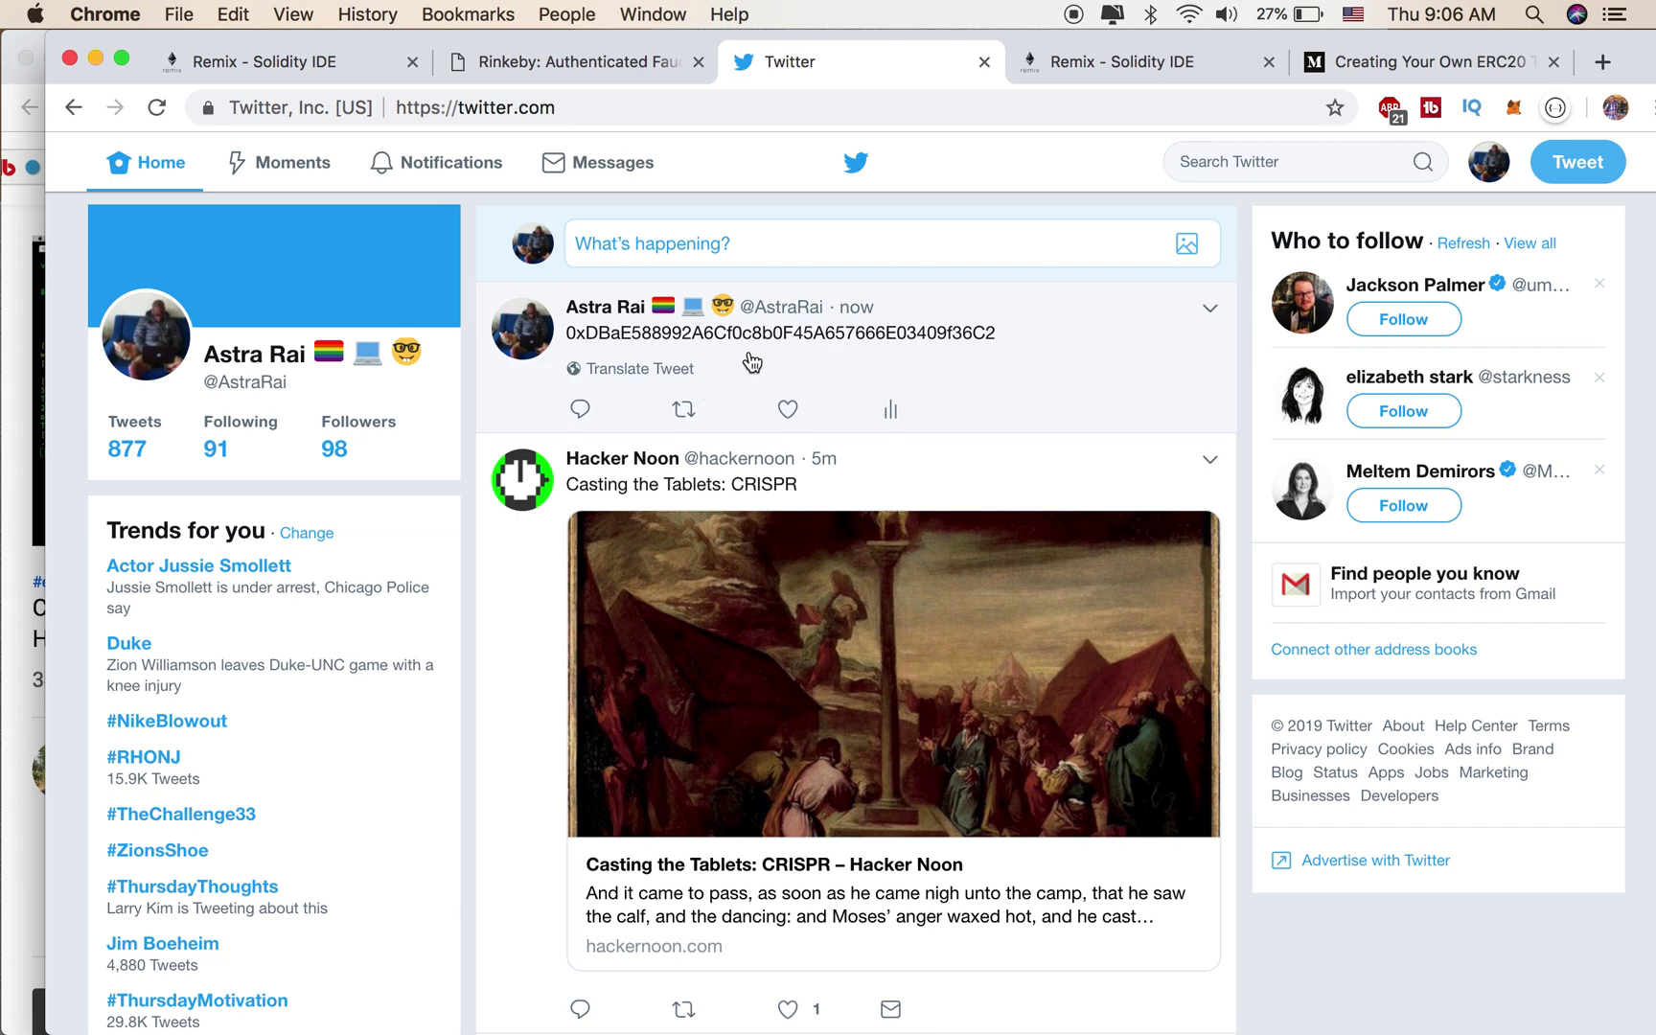
Open the newly posted tweet containing the wallet address in its expanded view and copy its URL
click(830, 331)
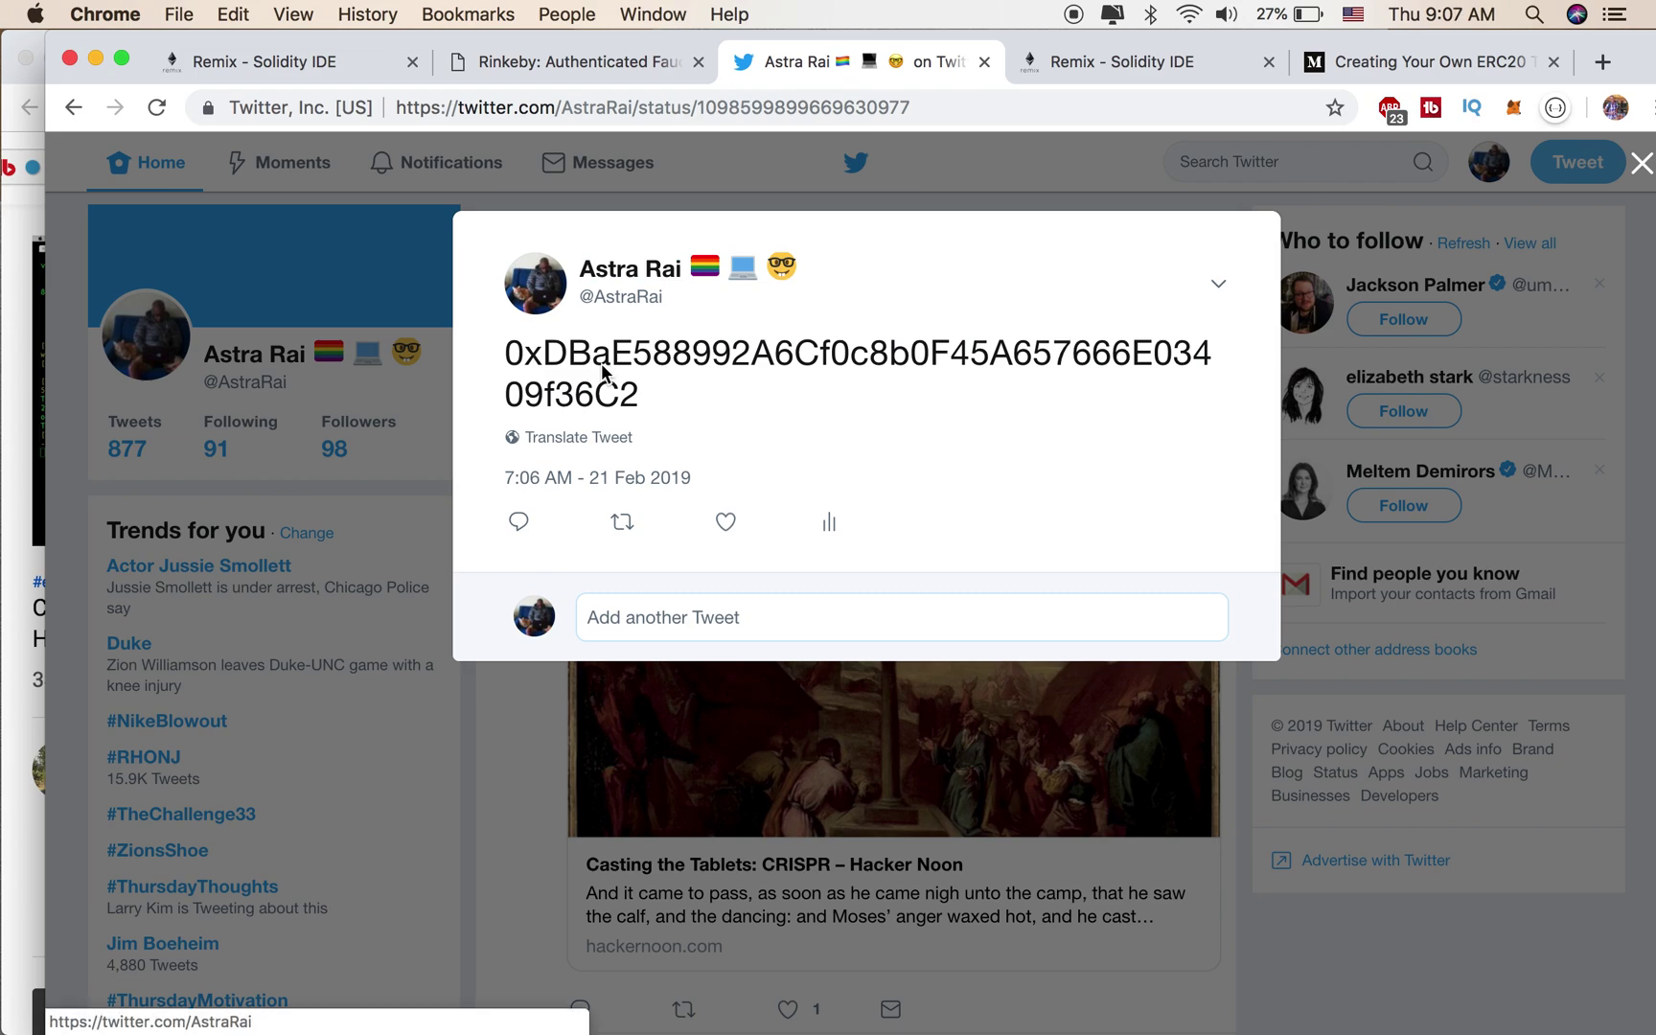
double_click(615, 400)
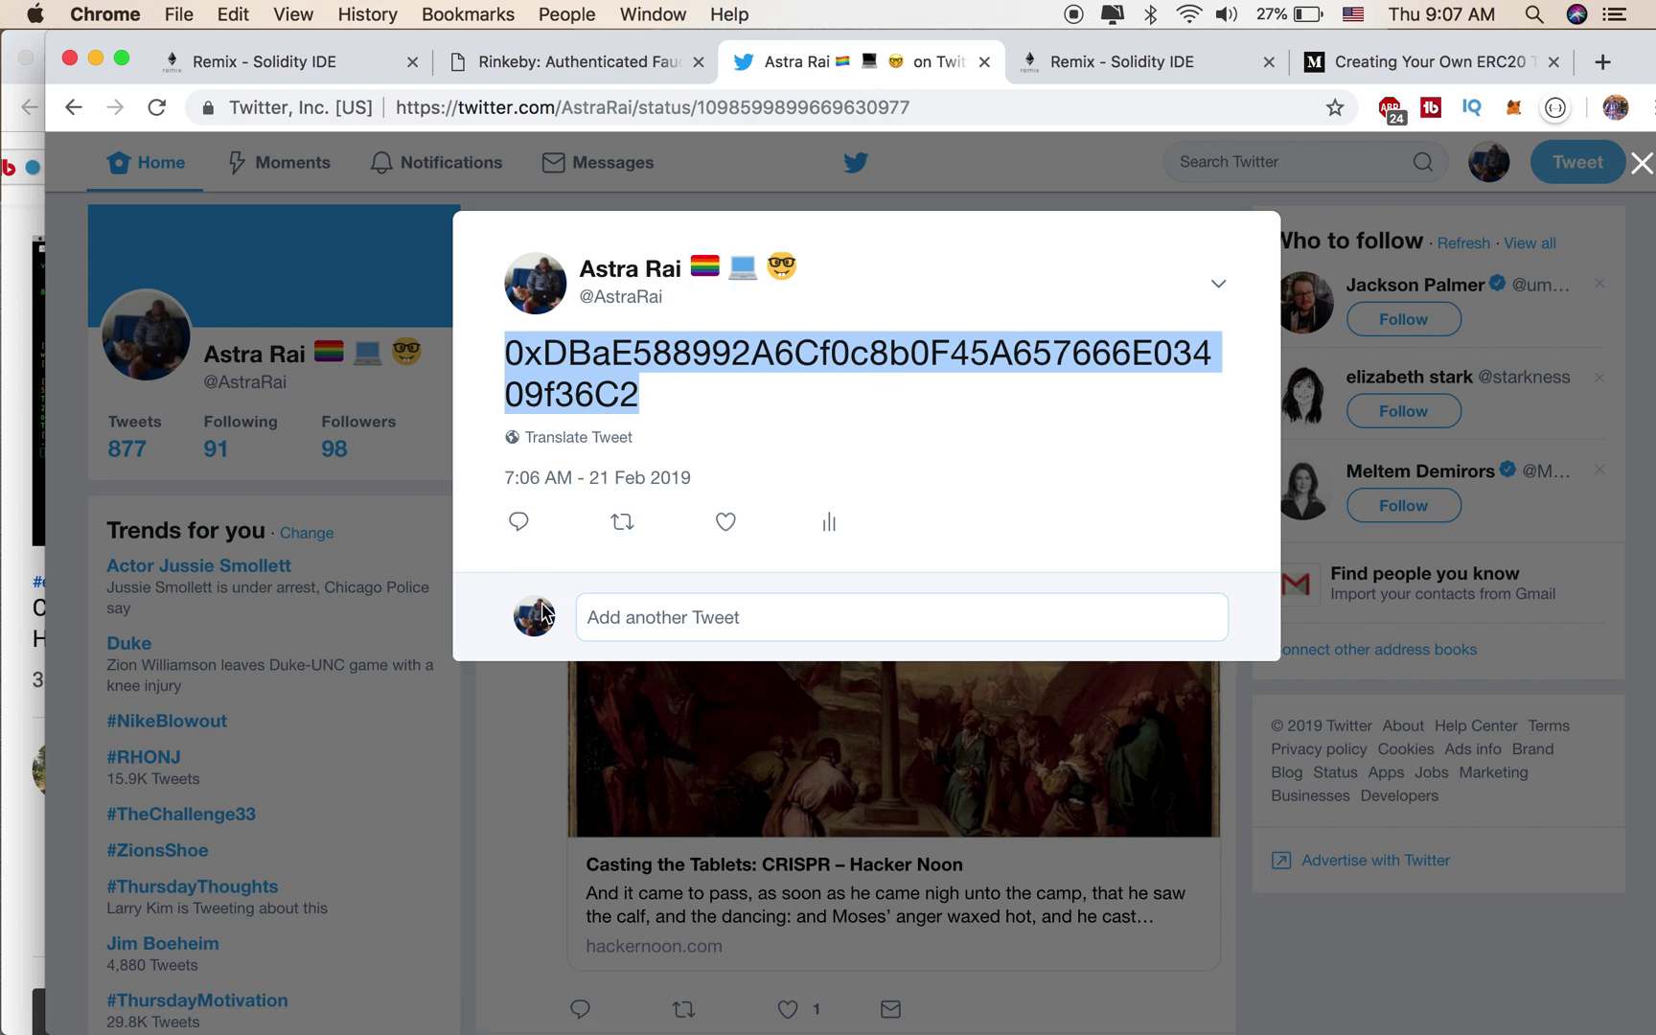
click(509, 704)
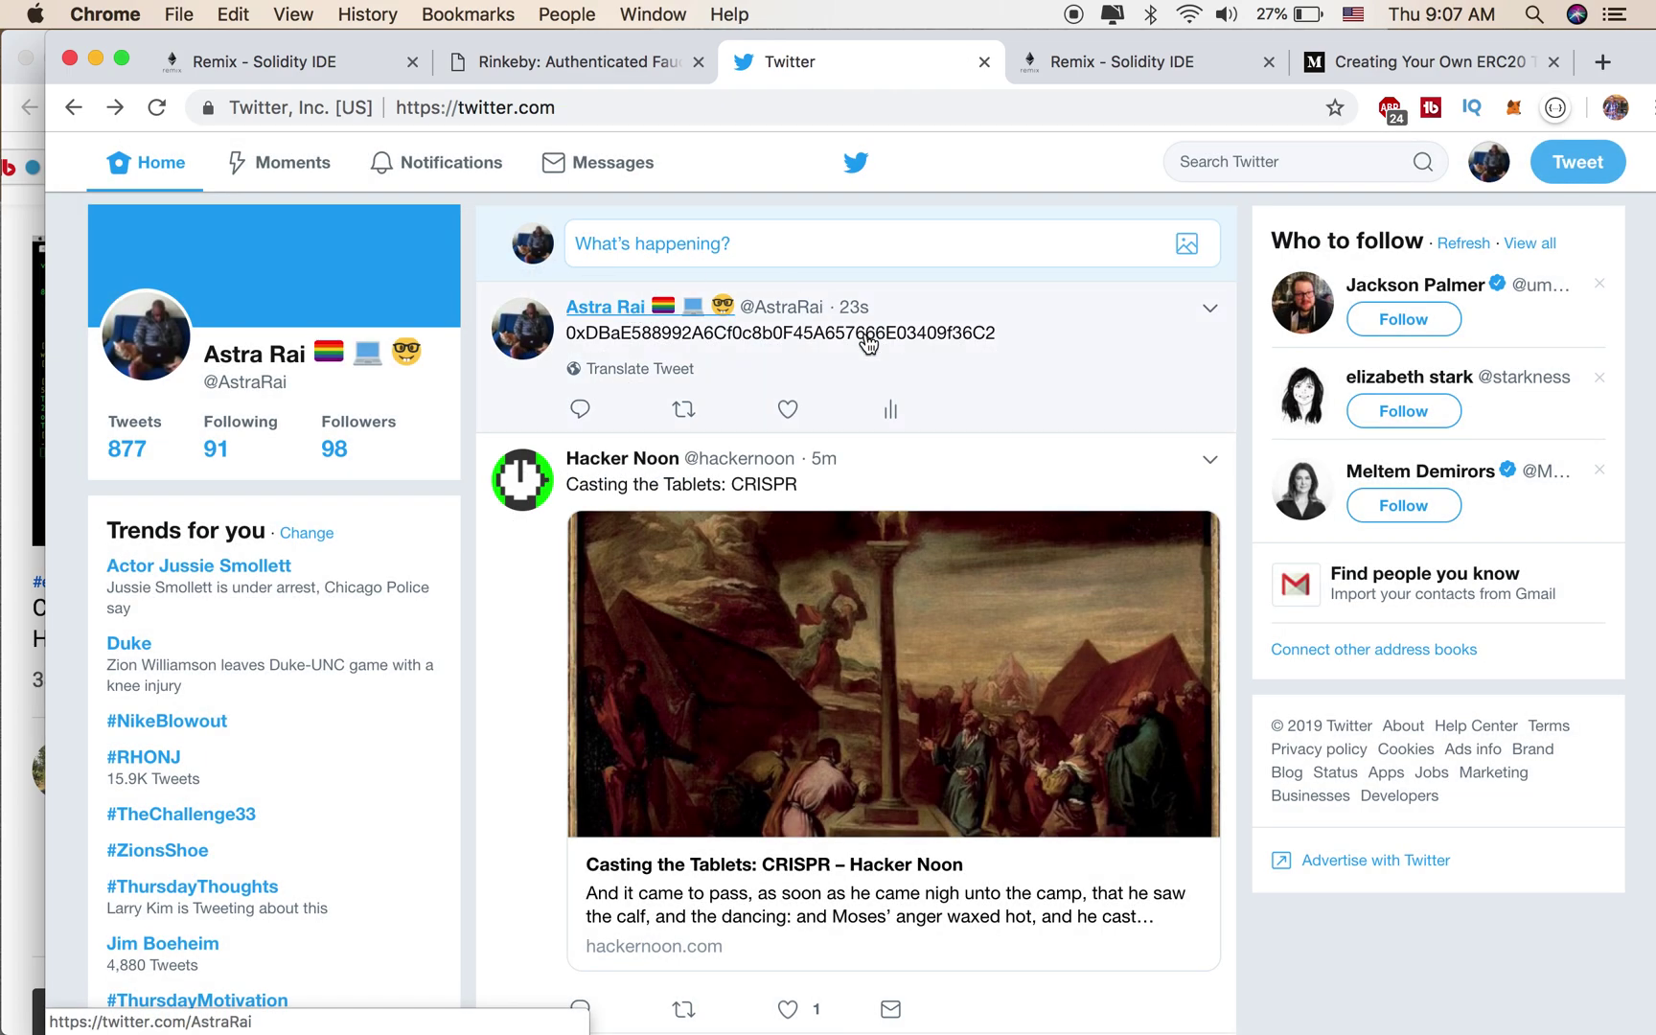
click(869, 338)
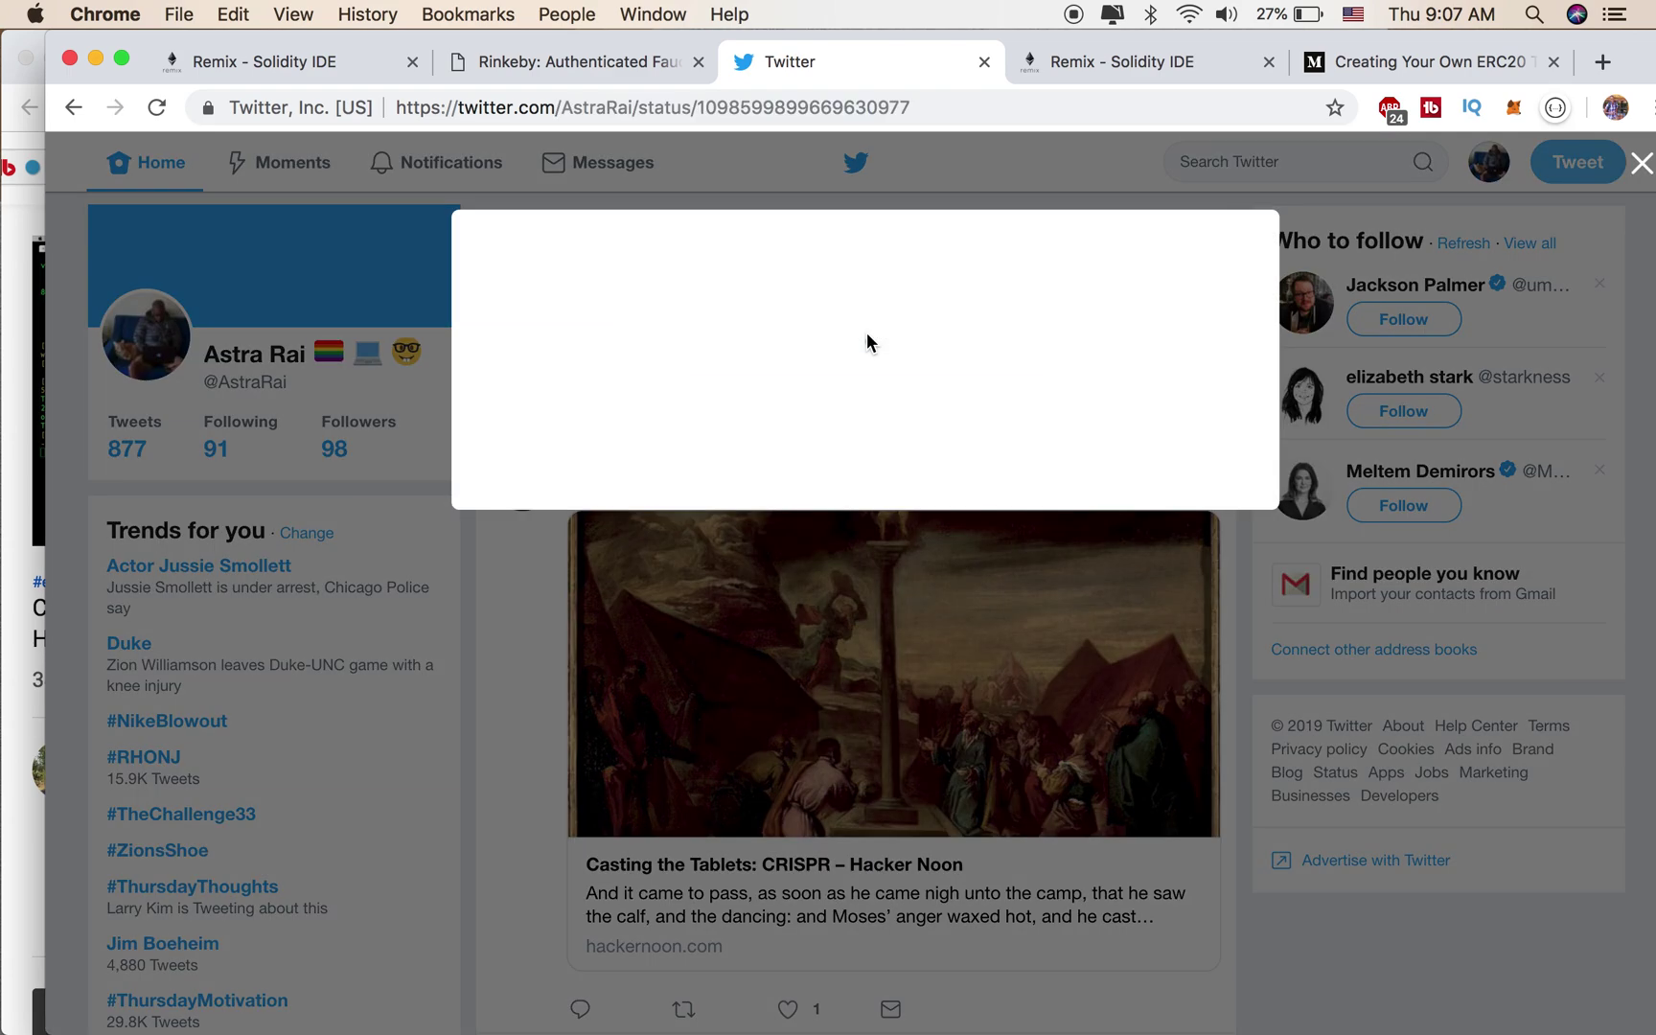
click(609, 110)
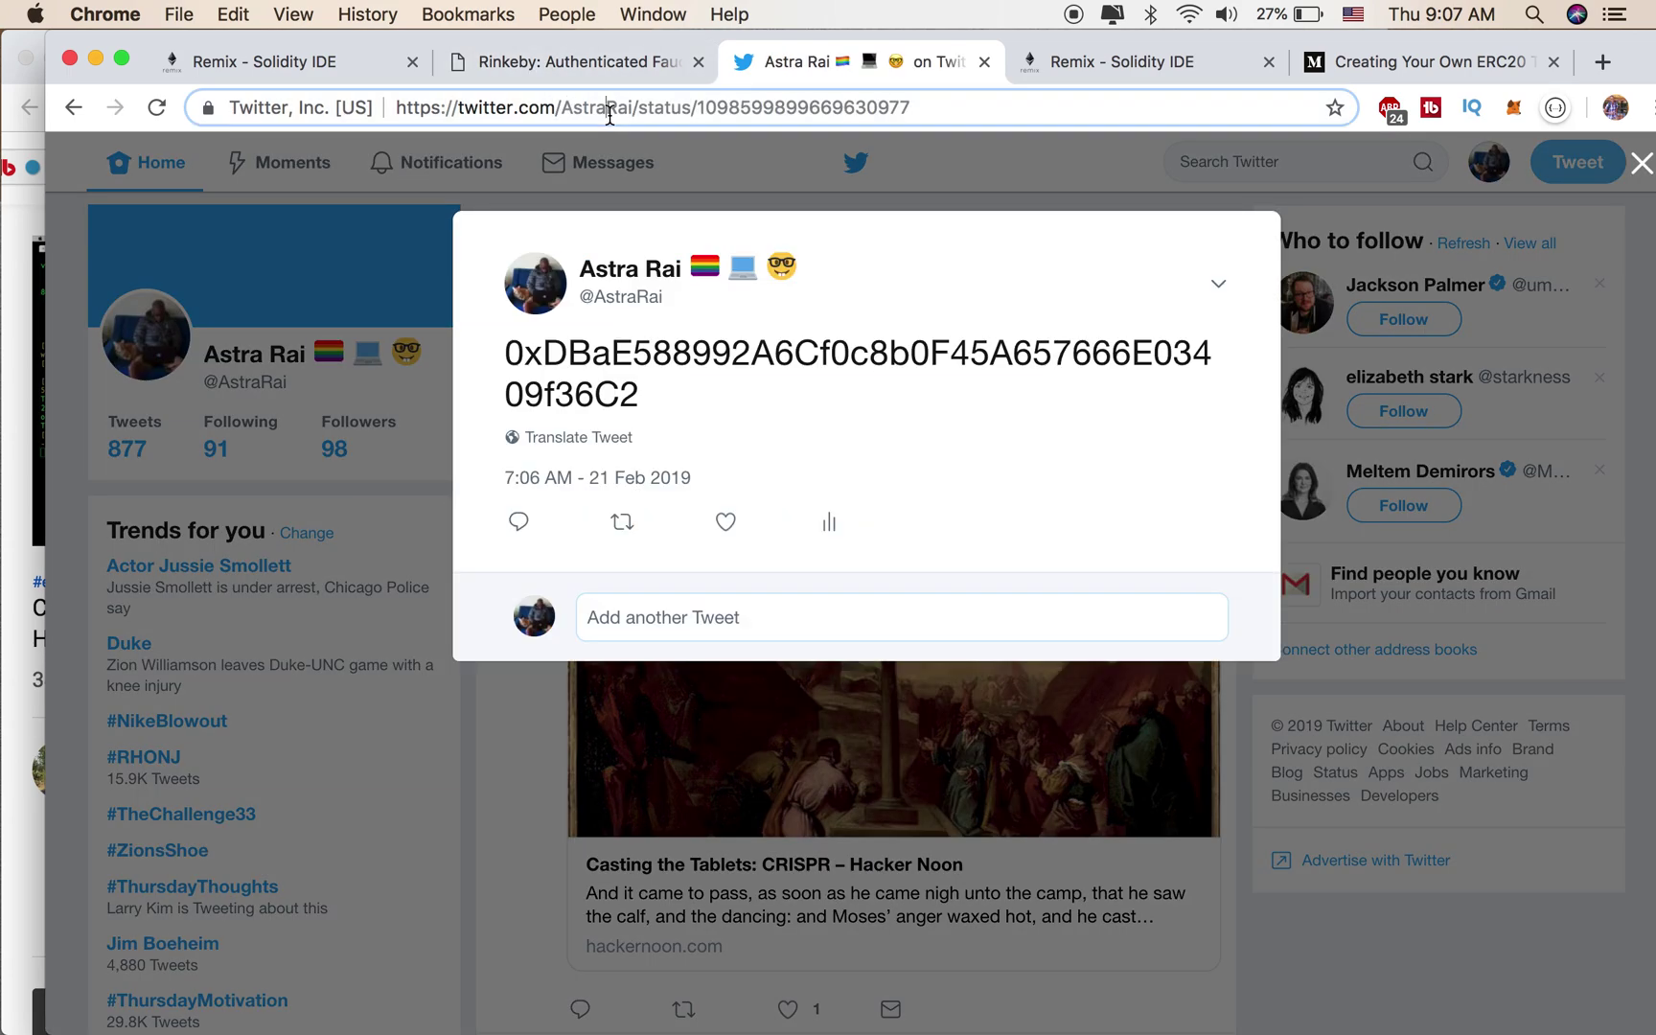
right_click(610, 110)
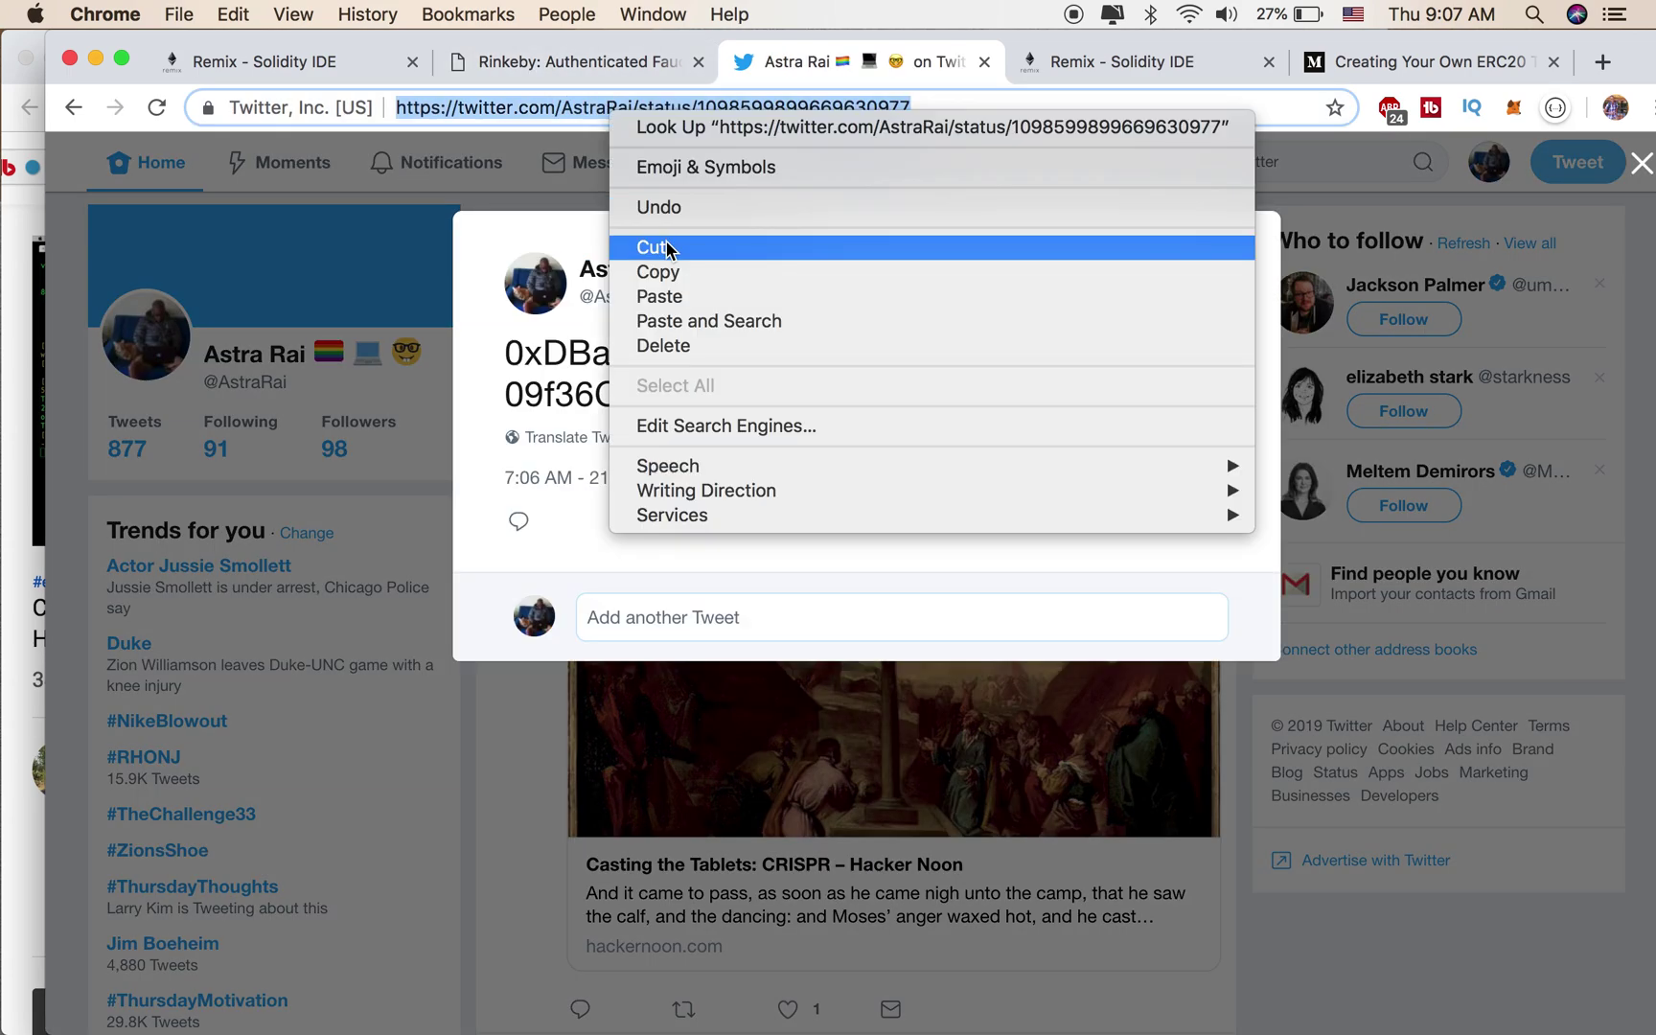
click(674, 273)
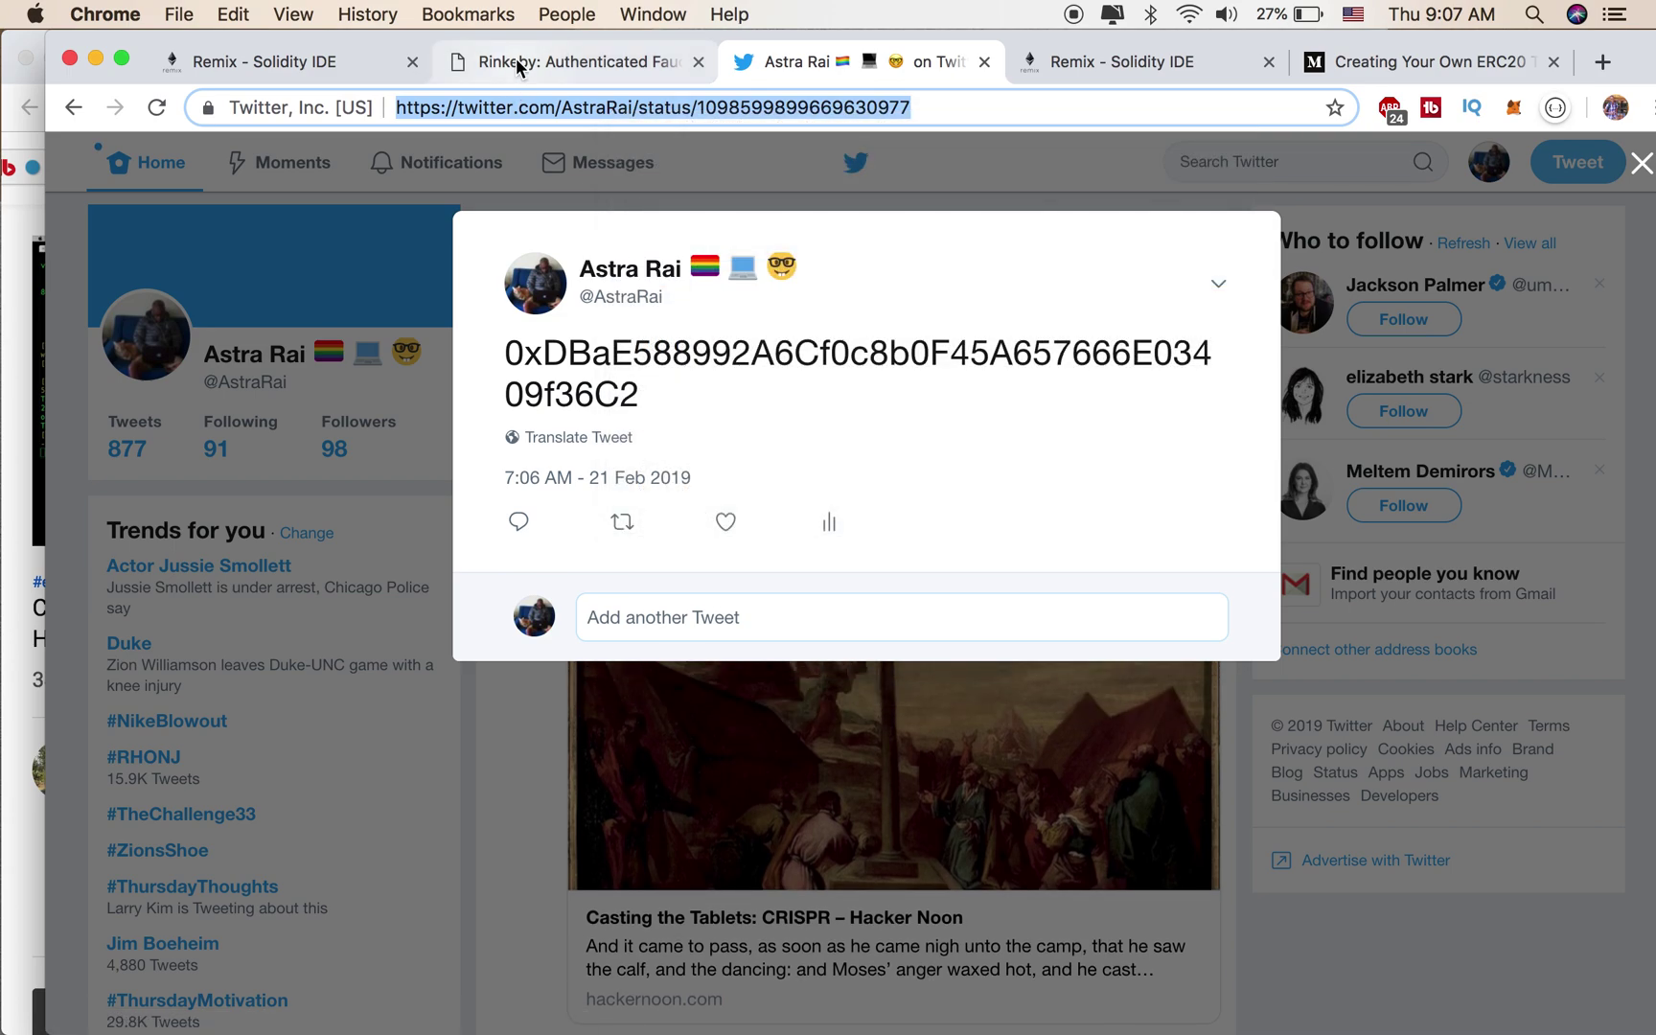
Paste the copied tweet URL as the social network URL on the Rinkeby Authenticated Faucet page
click(516, 64)
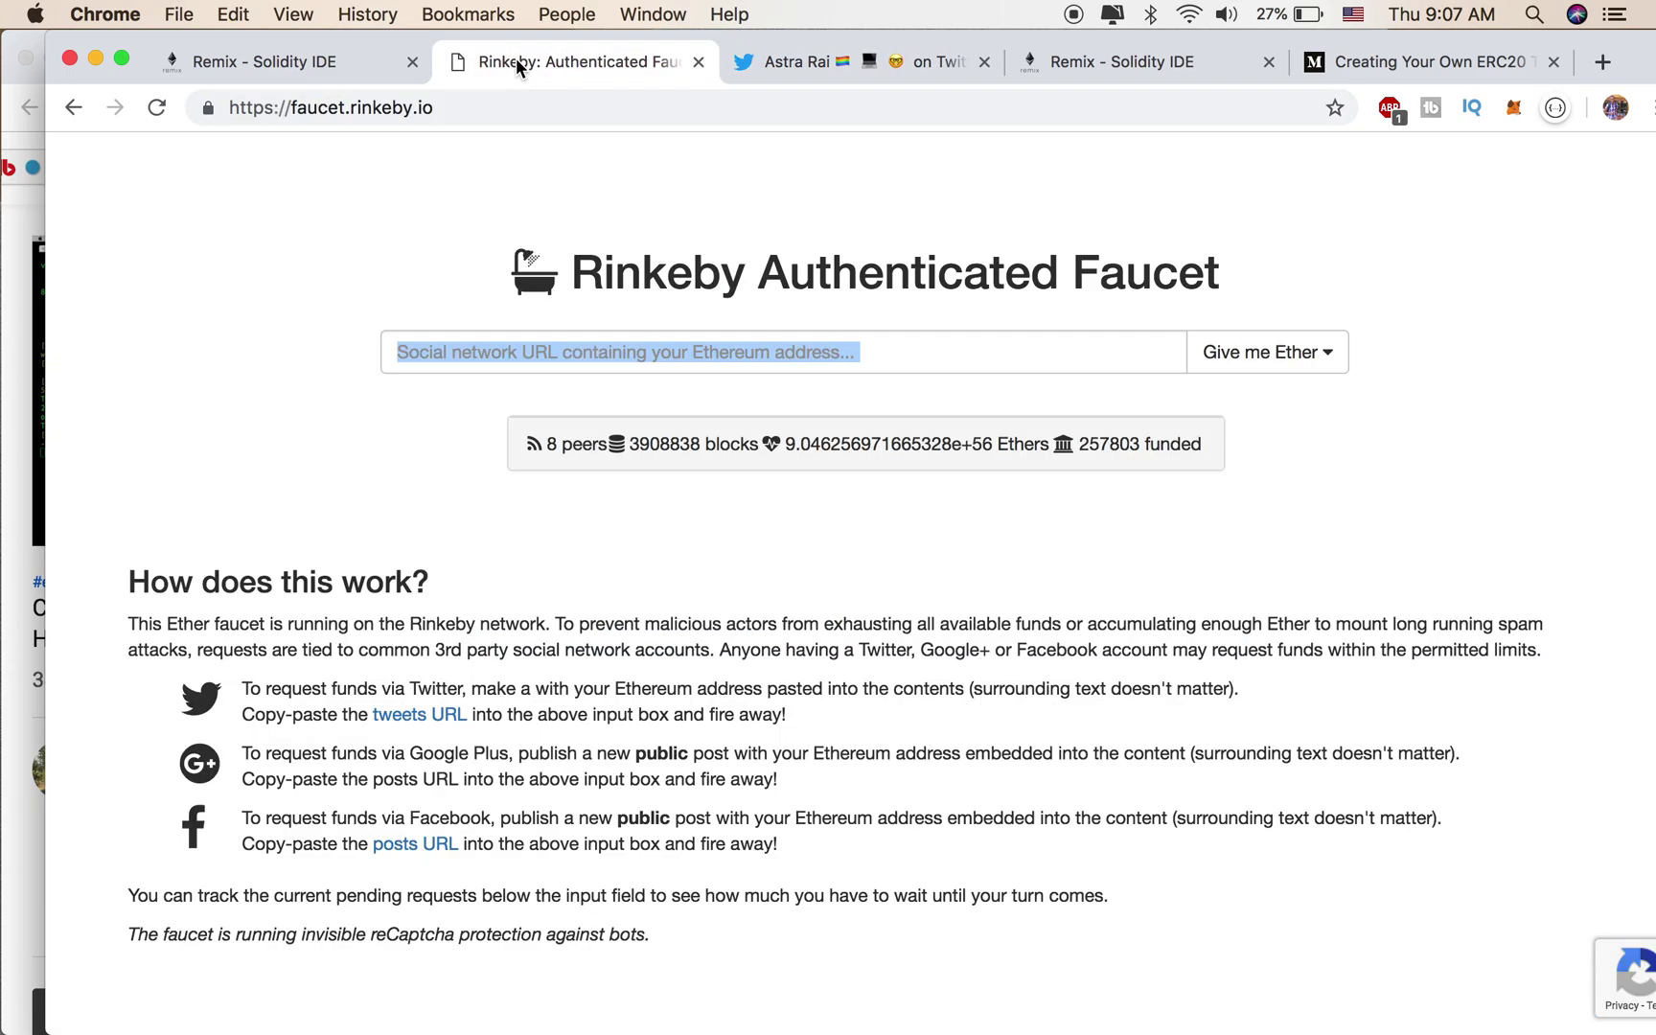
click(422, 361)
right_click(423, 361)
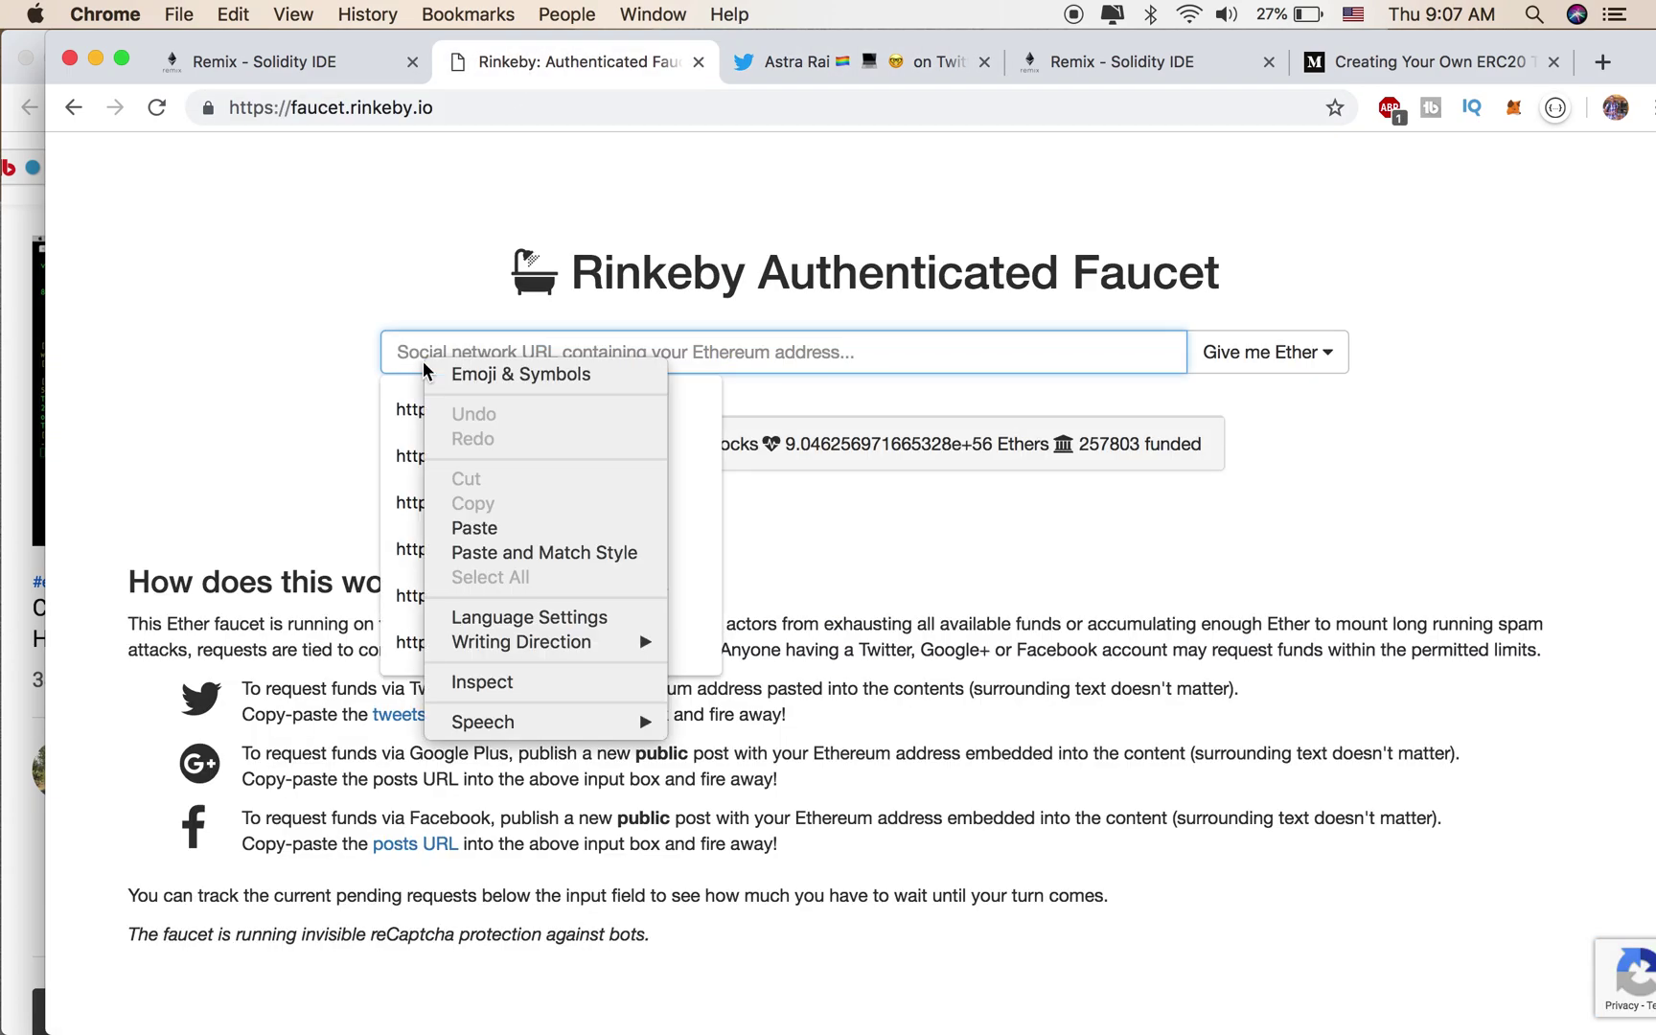
click(506, 528)
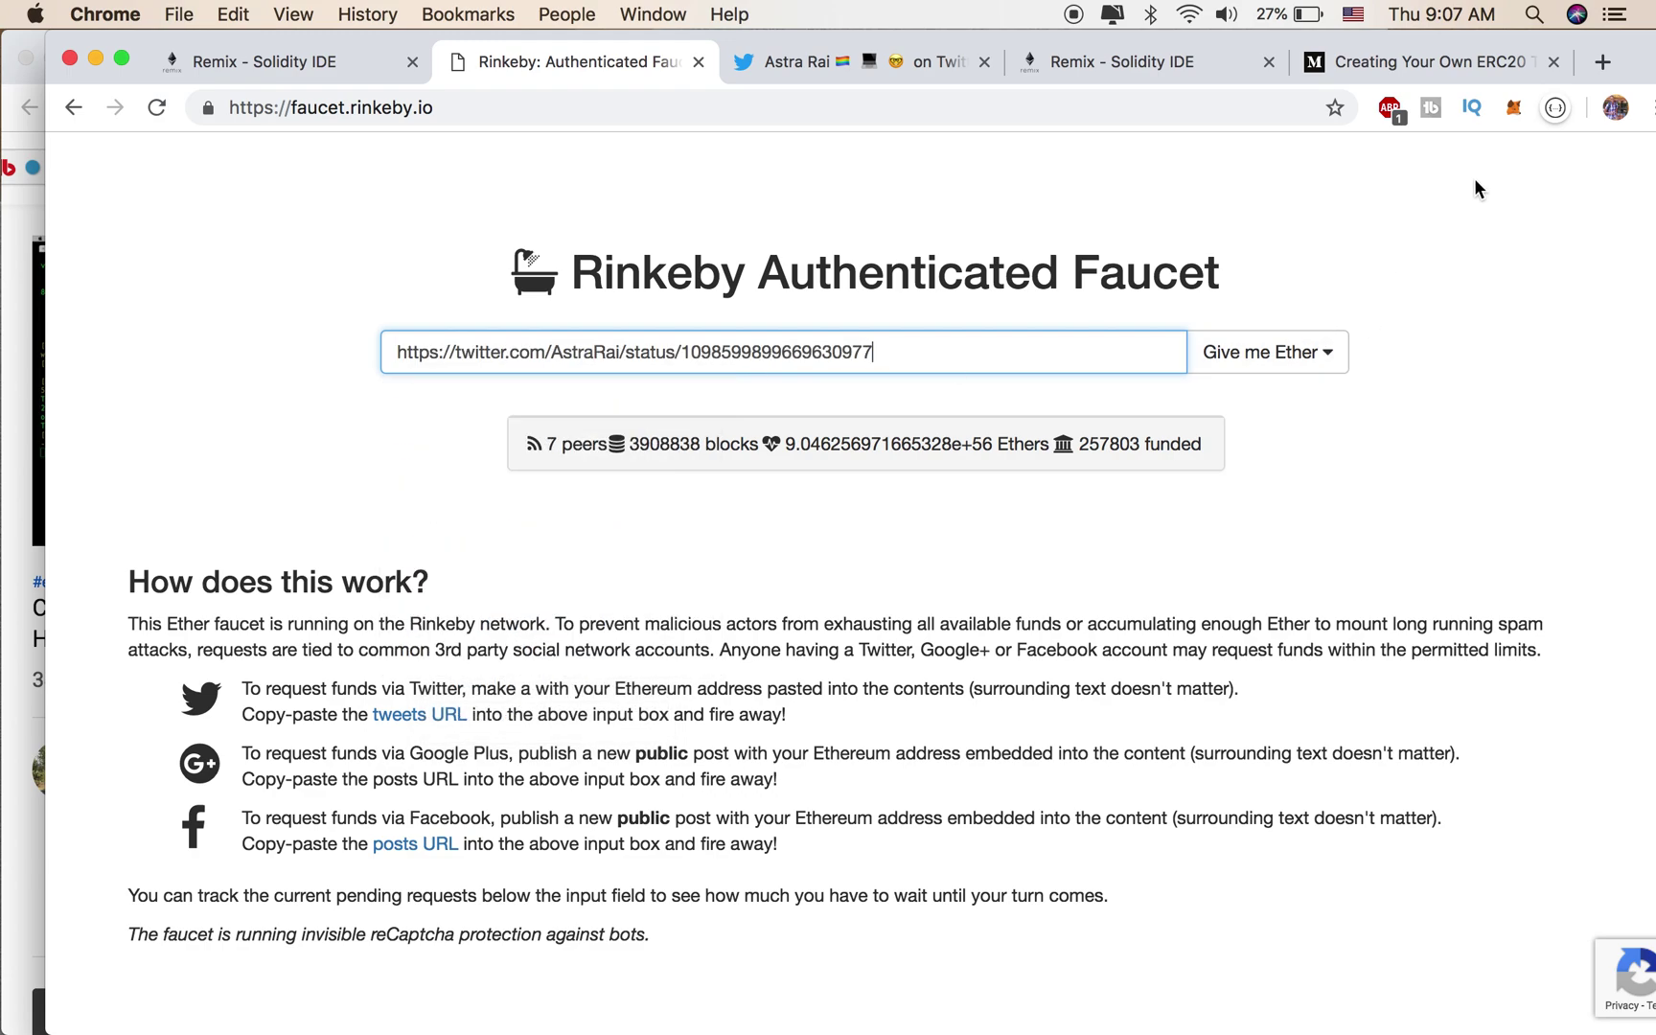
Check Account 1's balance in MetaMask and request 3 Ethers / 8 hours from the faucet
click(1507, 119)
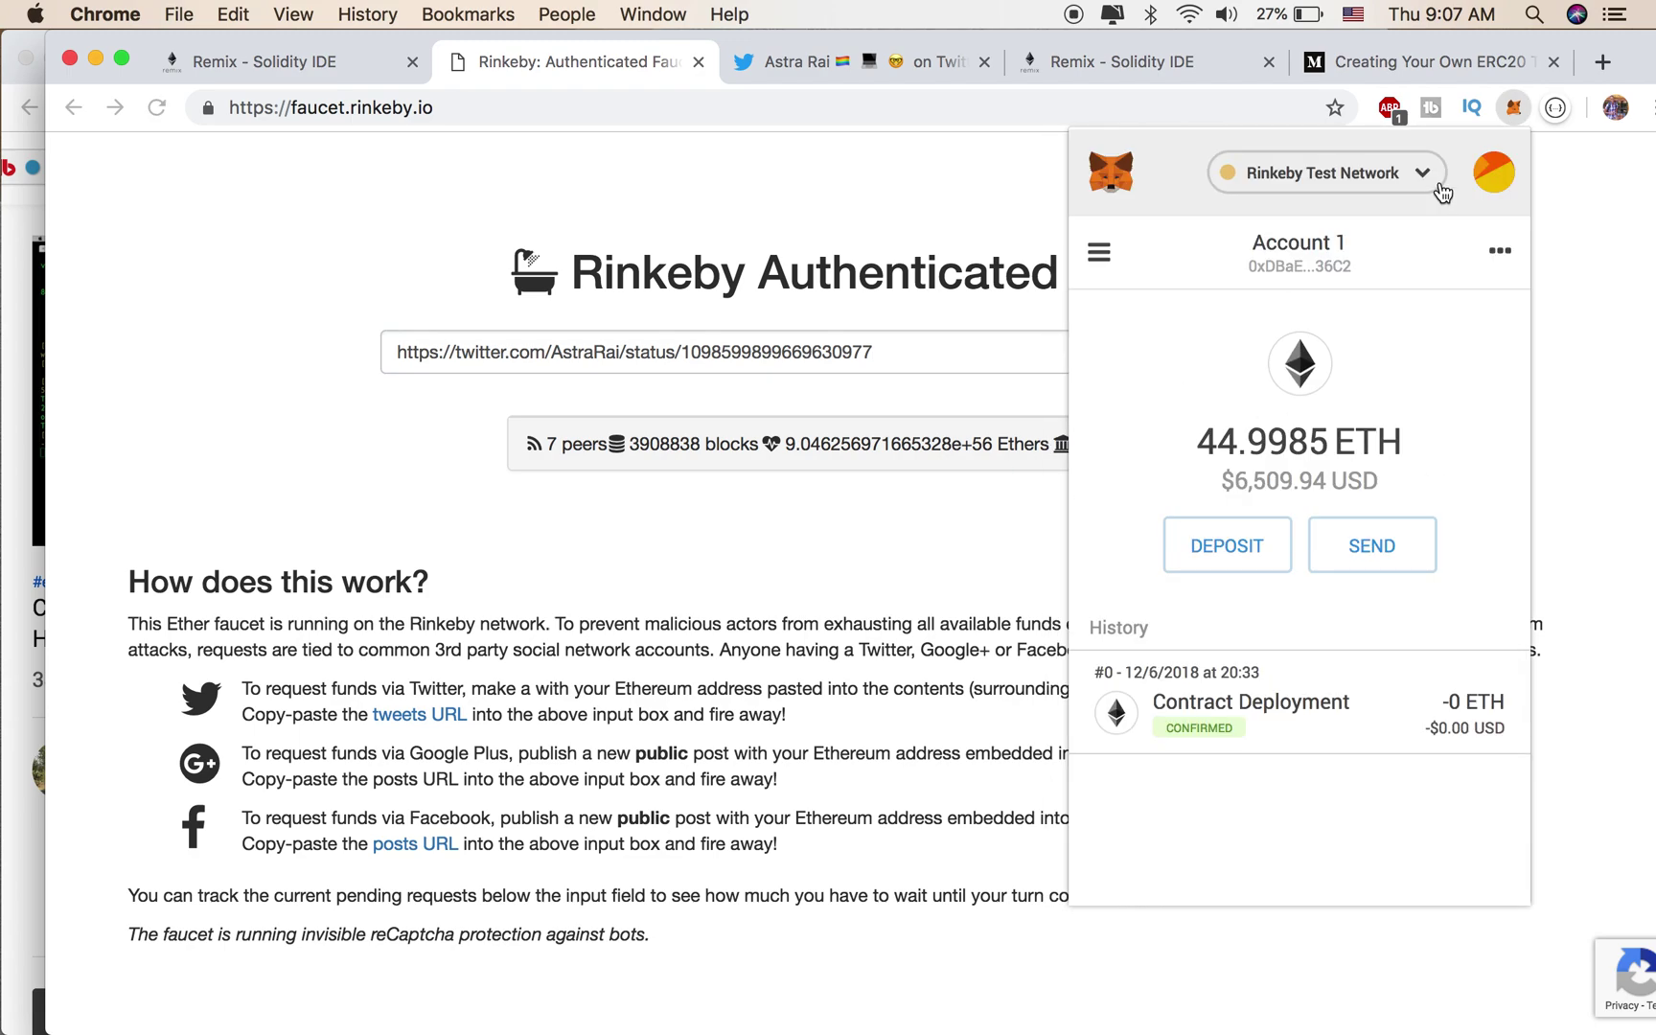
click(1548, 233)
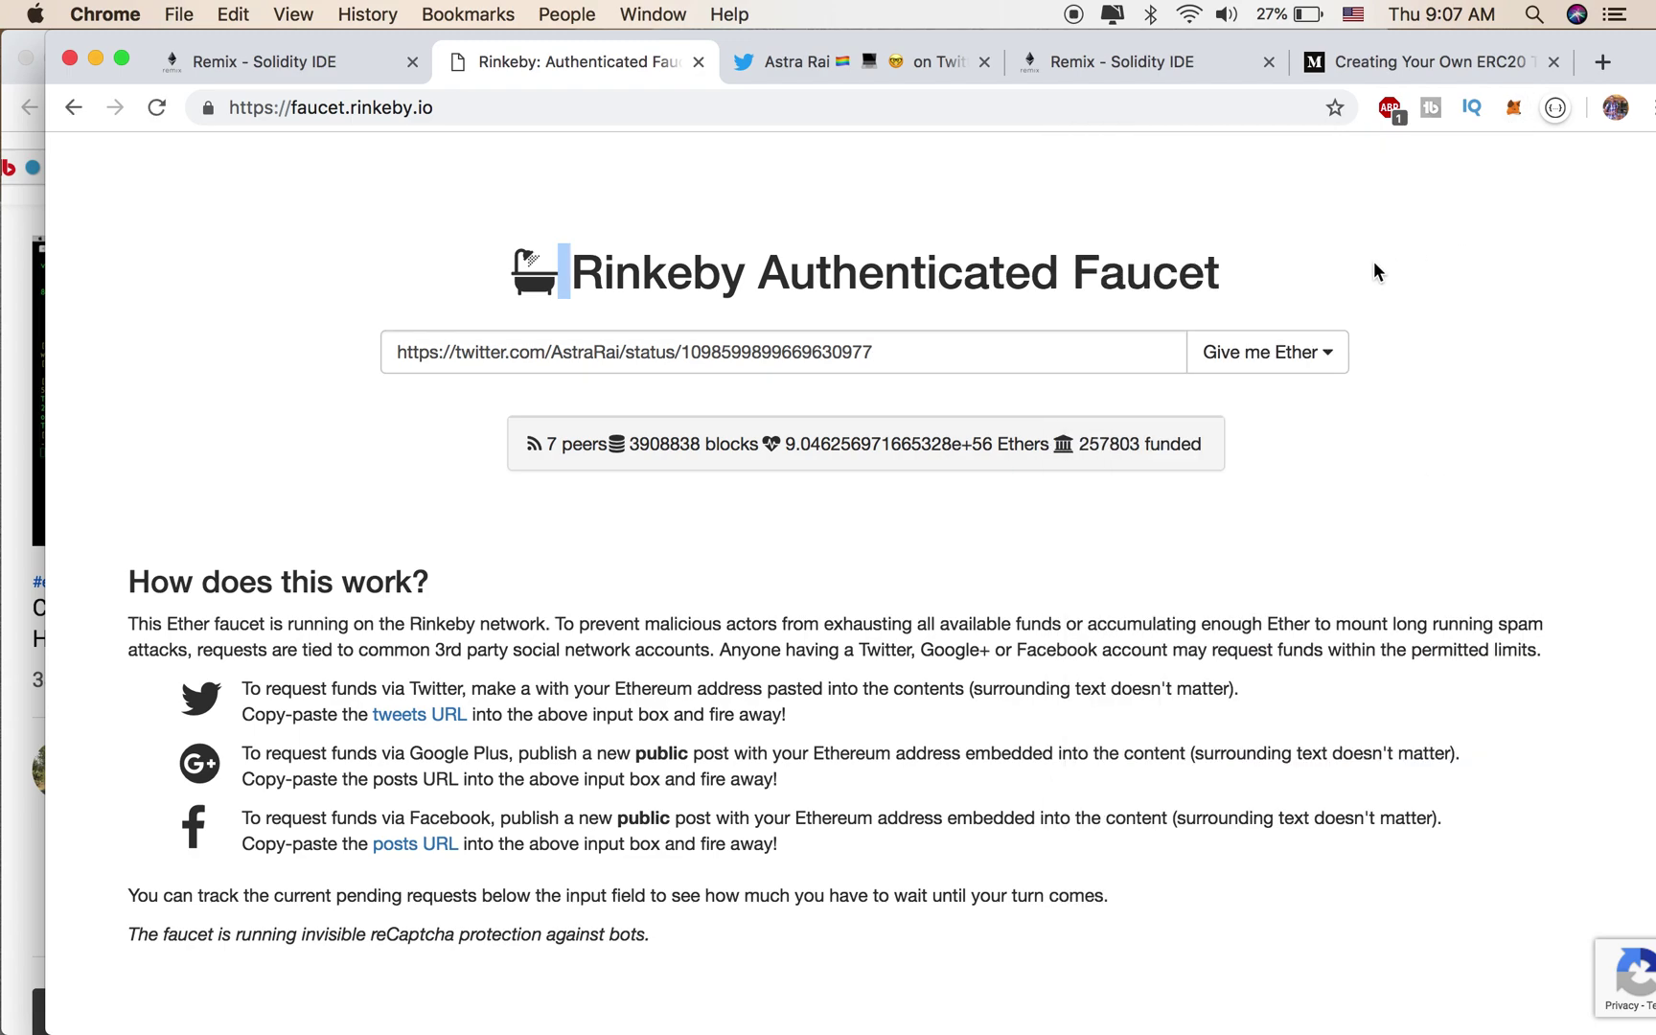
click(1325, 372)
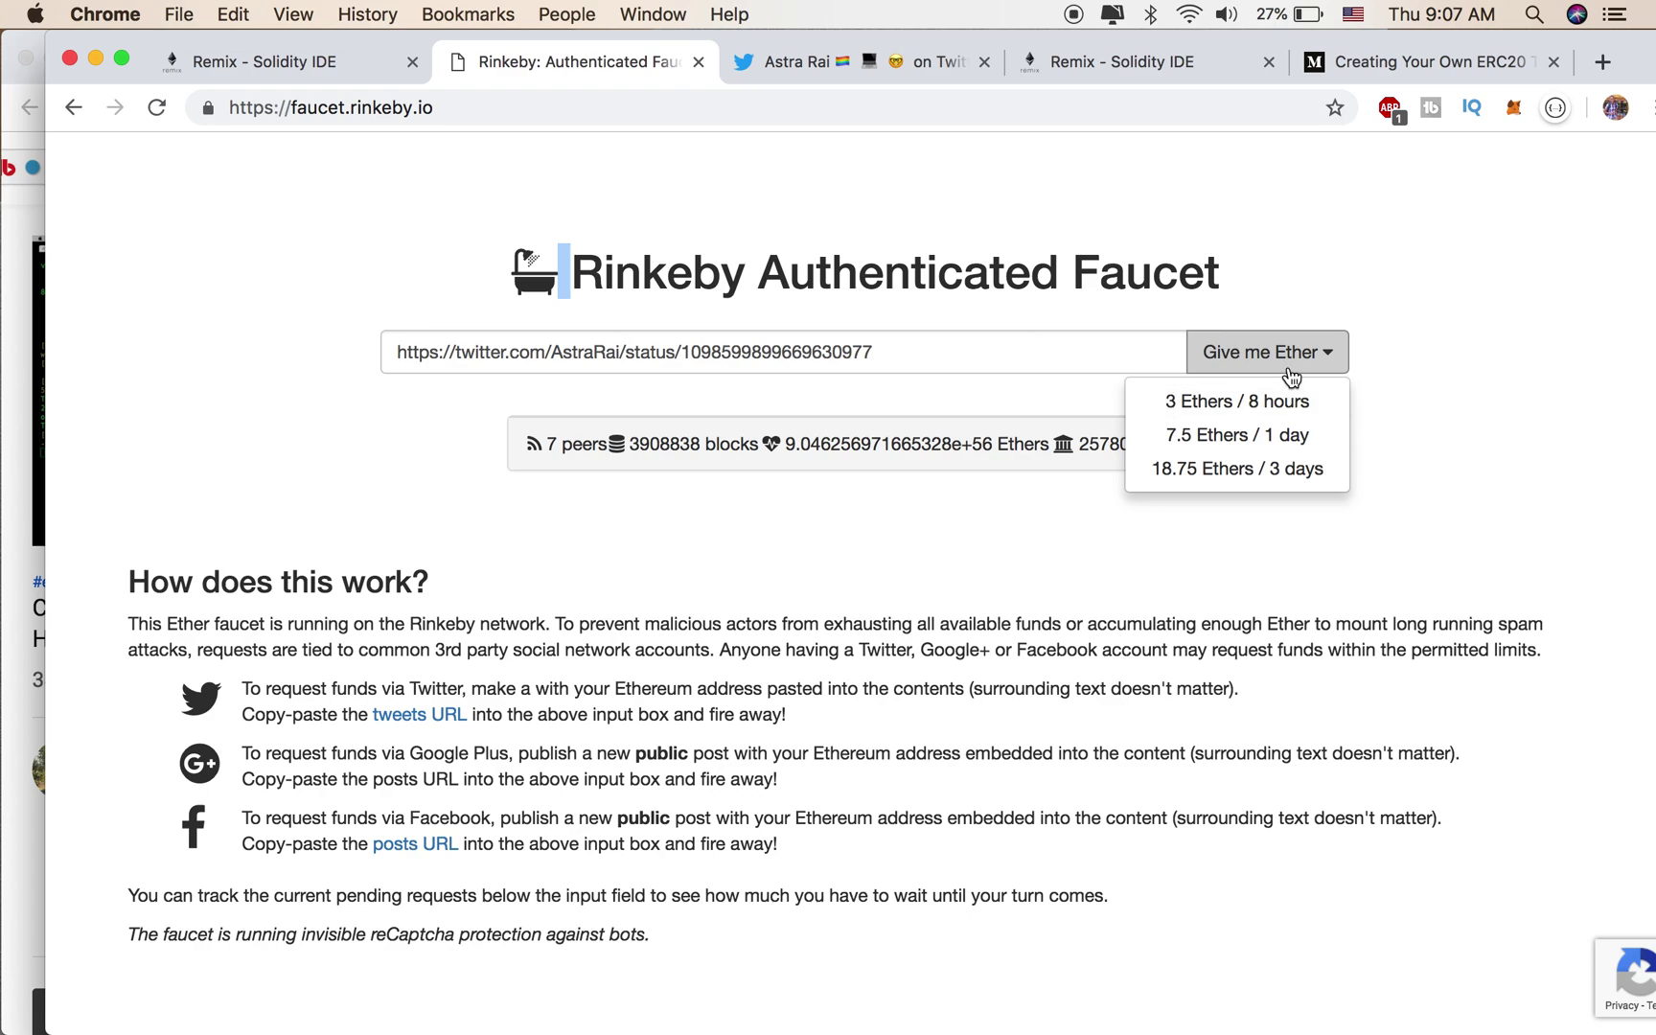
click(1238, 400)
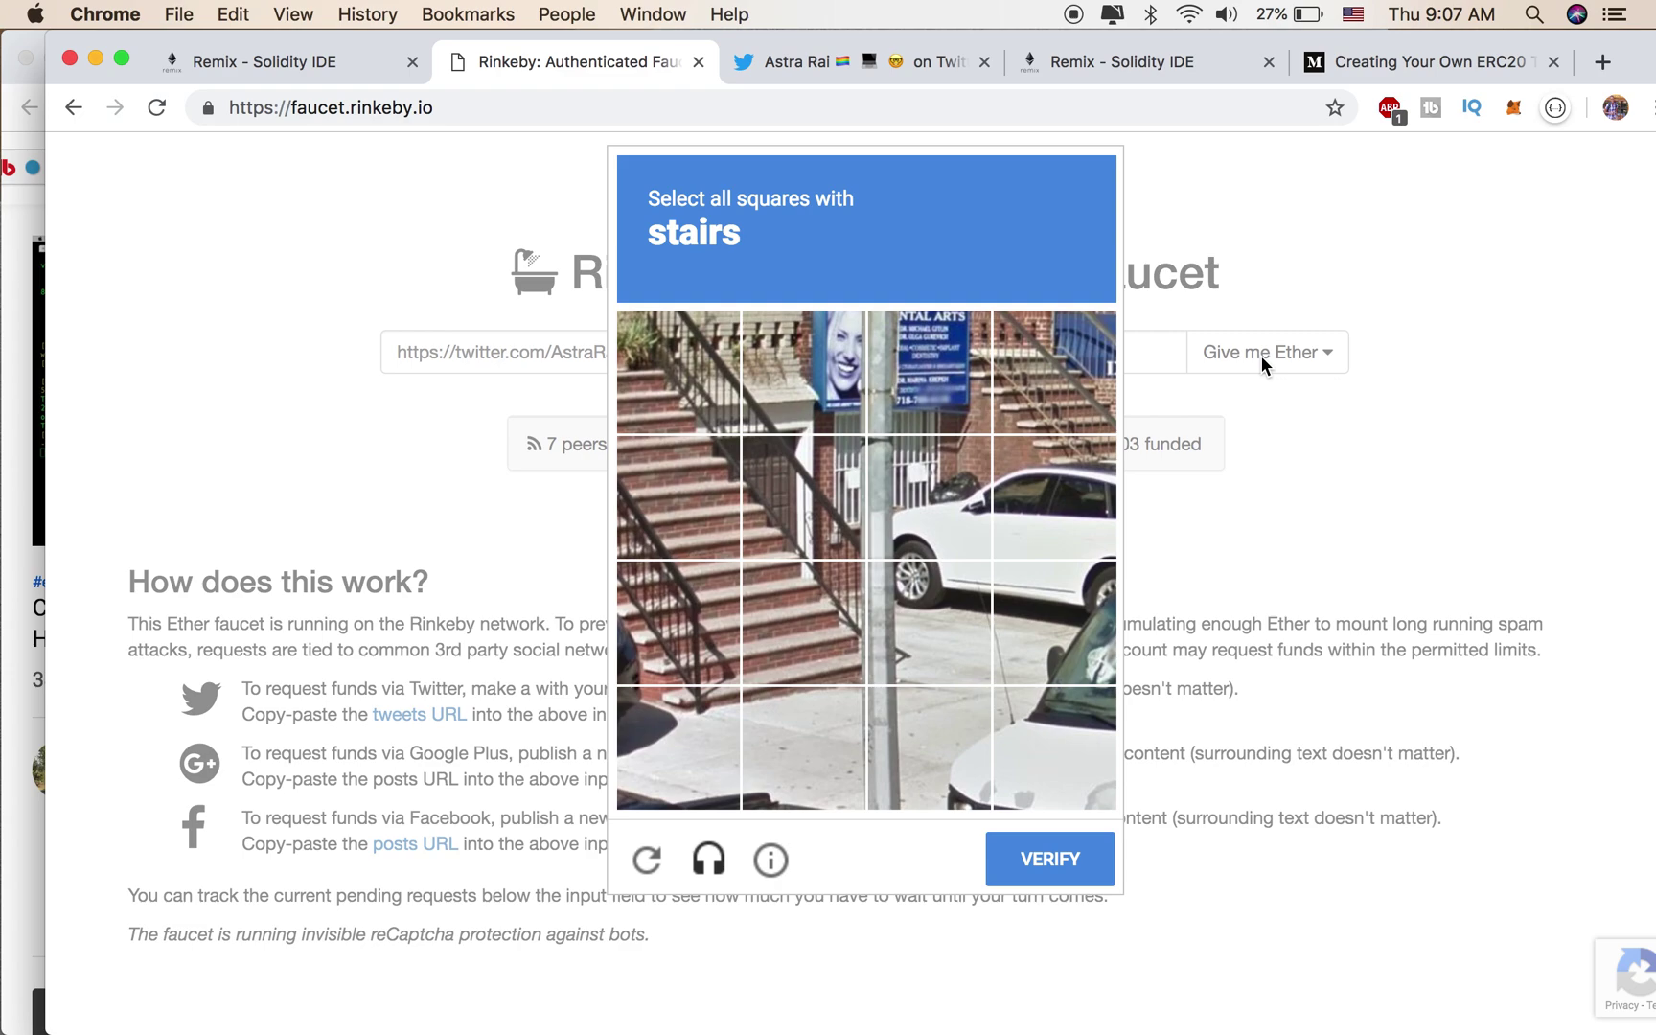
Try to solve the reCAPTCHA challenge by selecting the squares with stairs and submitting them for verification
click(680, 707)
click(686, 616)
click(754, 610)
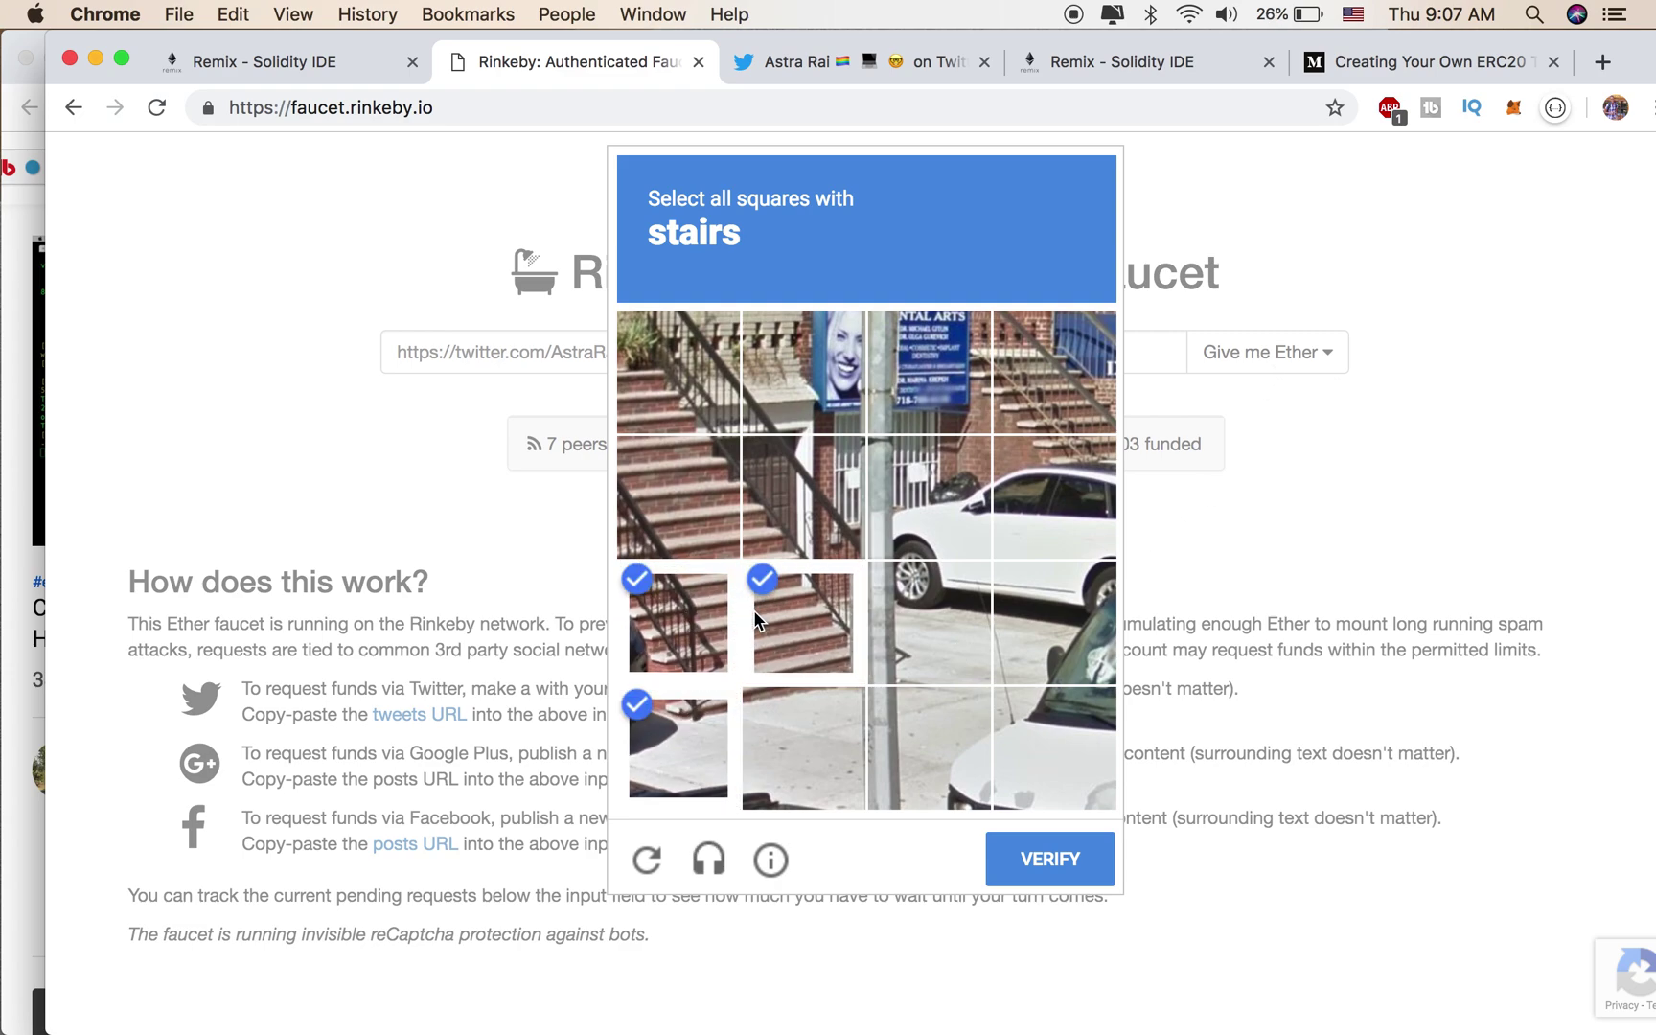
click(768, 495)
click(687, 480)
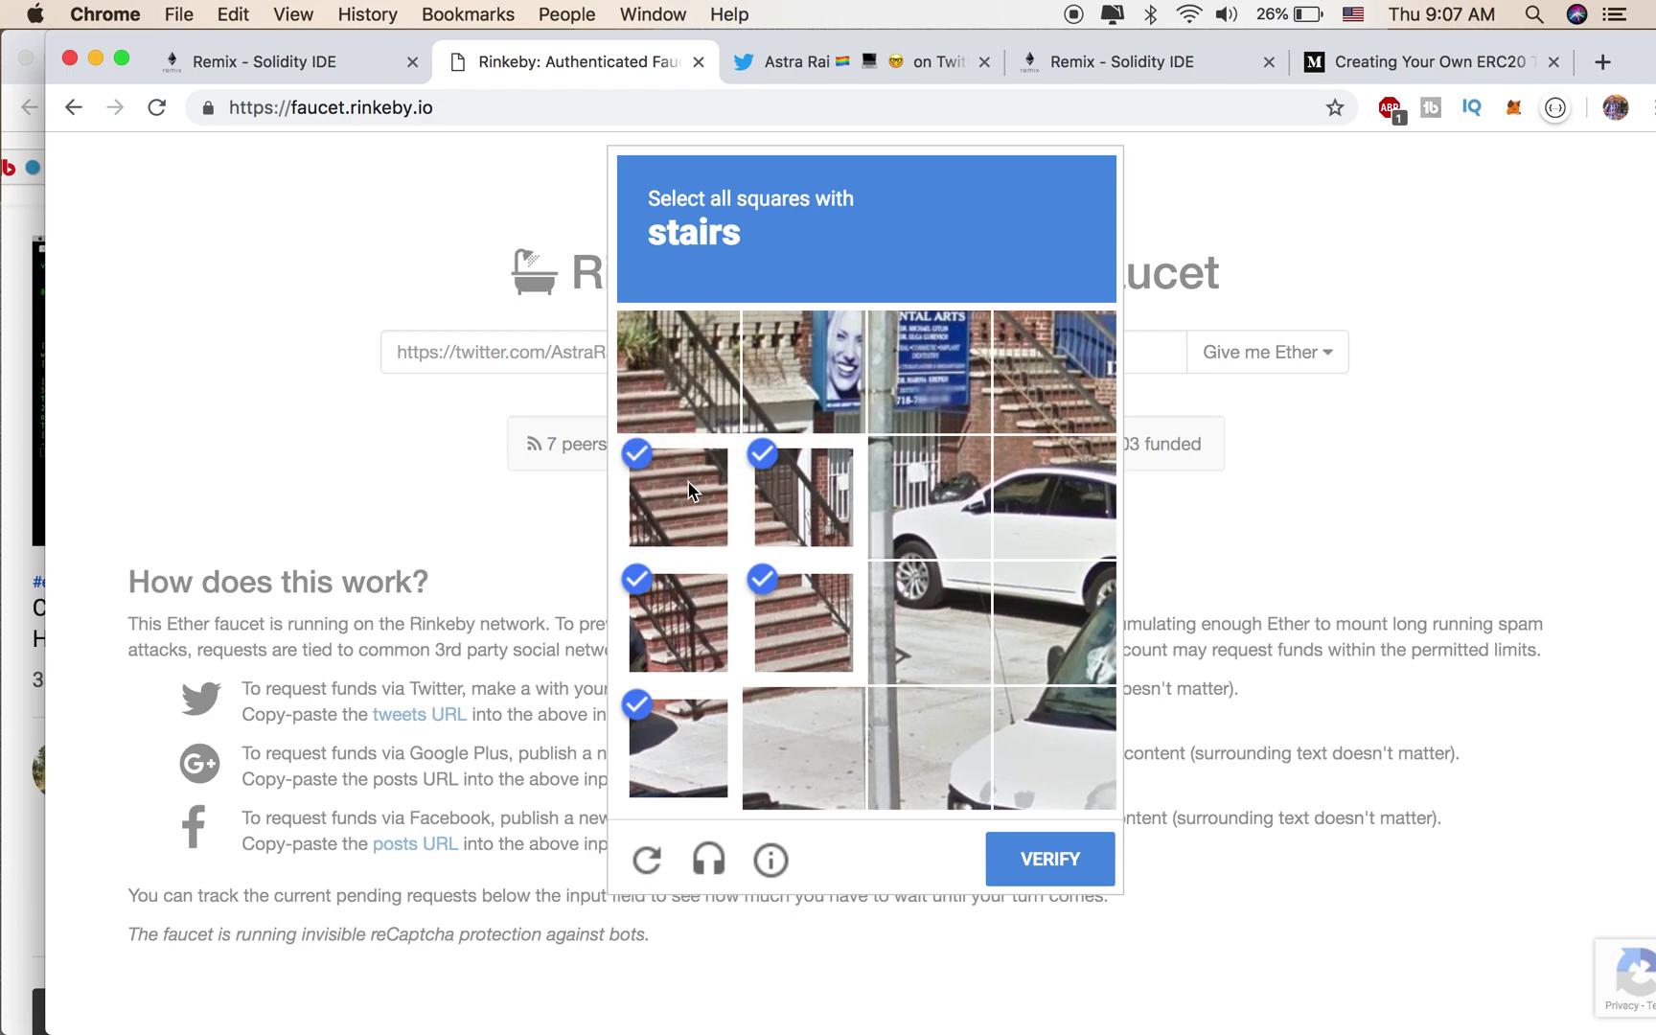
click(672, 393)
click(1037, 495)
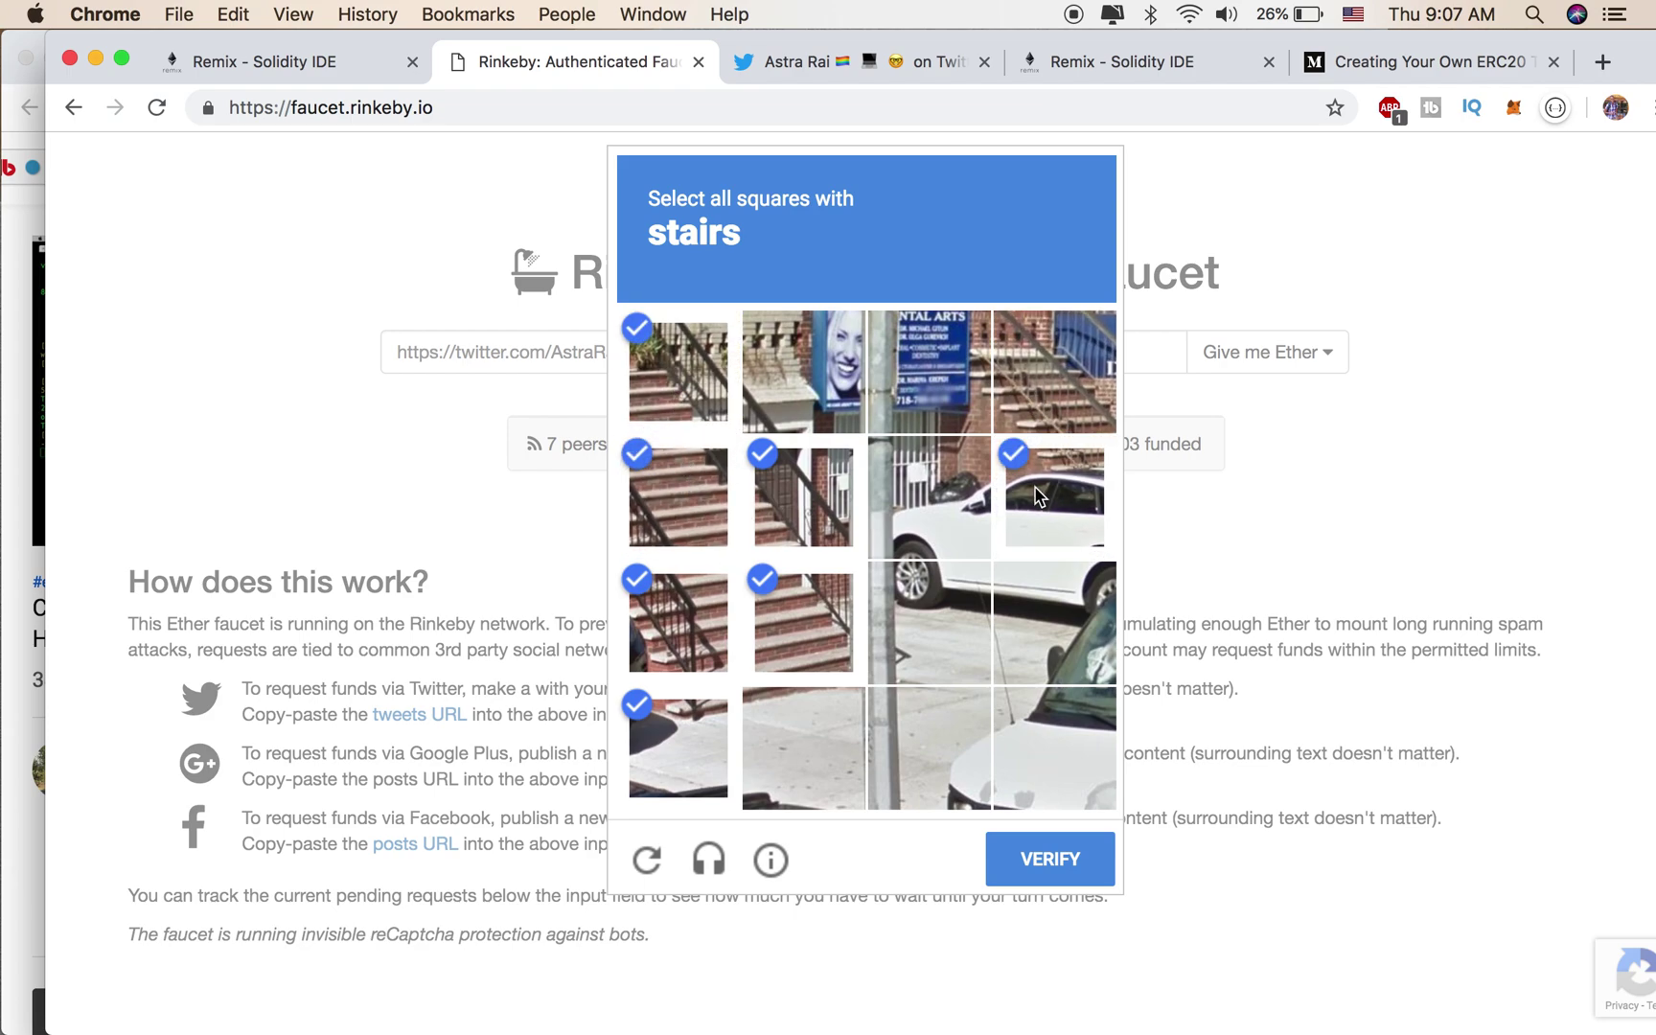
click(997, 873)
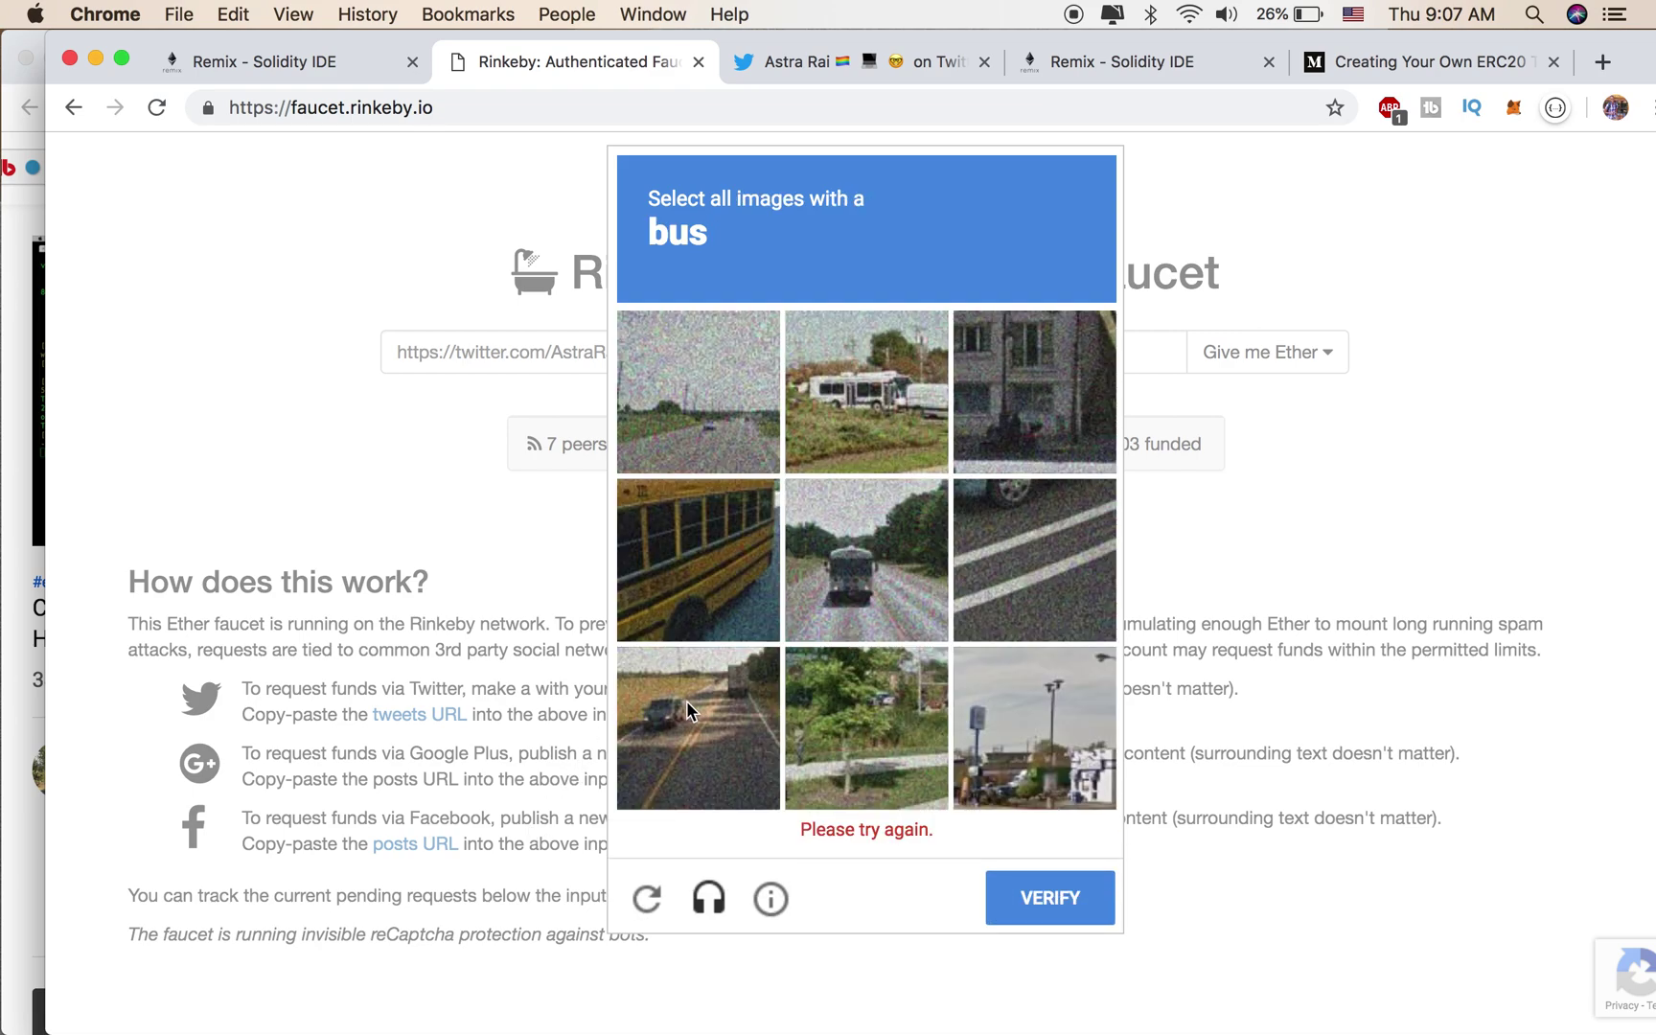
Select the three images with a bus in the reCAPTCHA challenge and submit them for verification
click(719, 565)
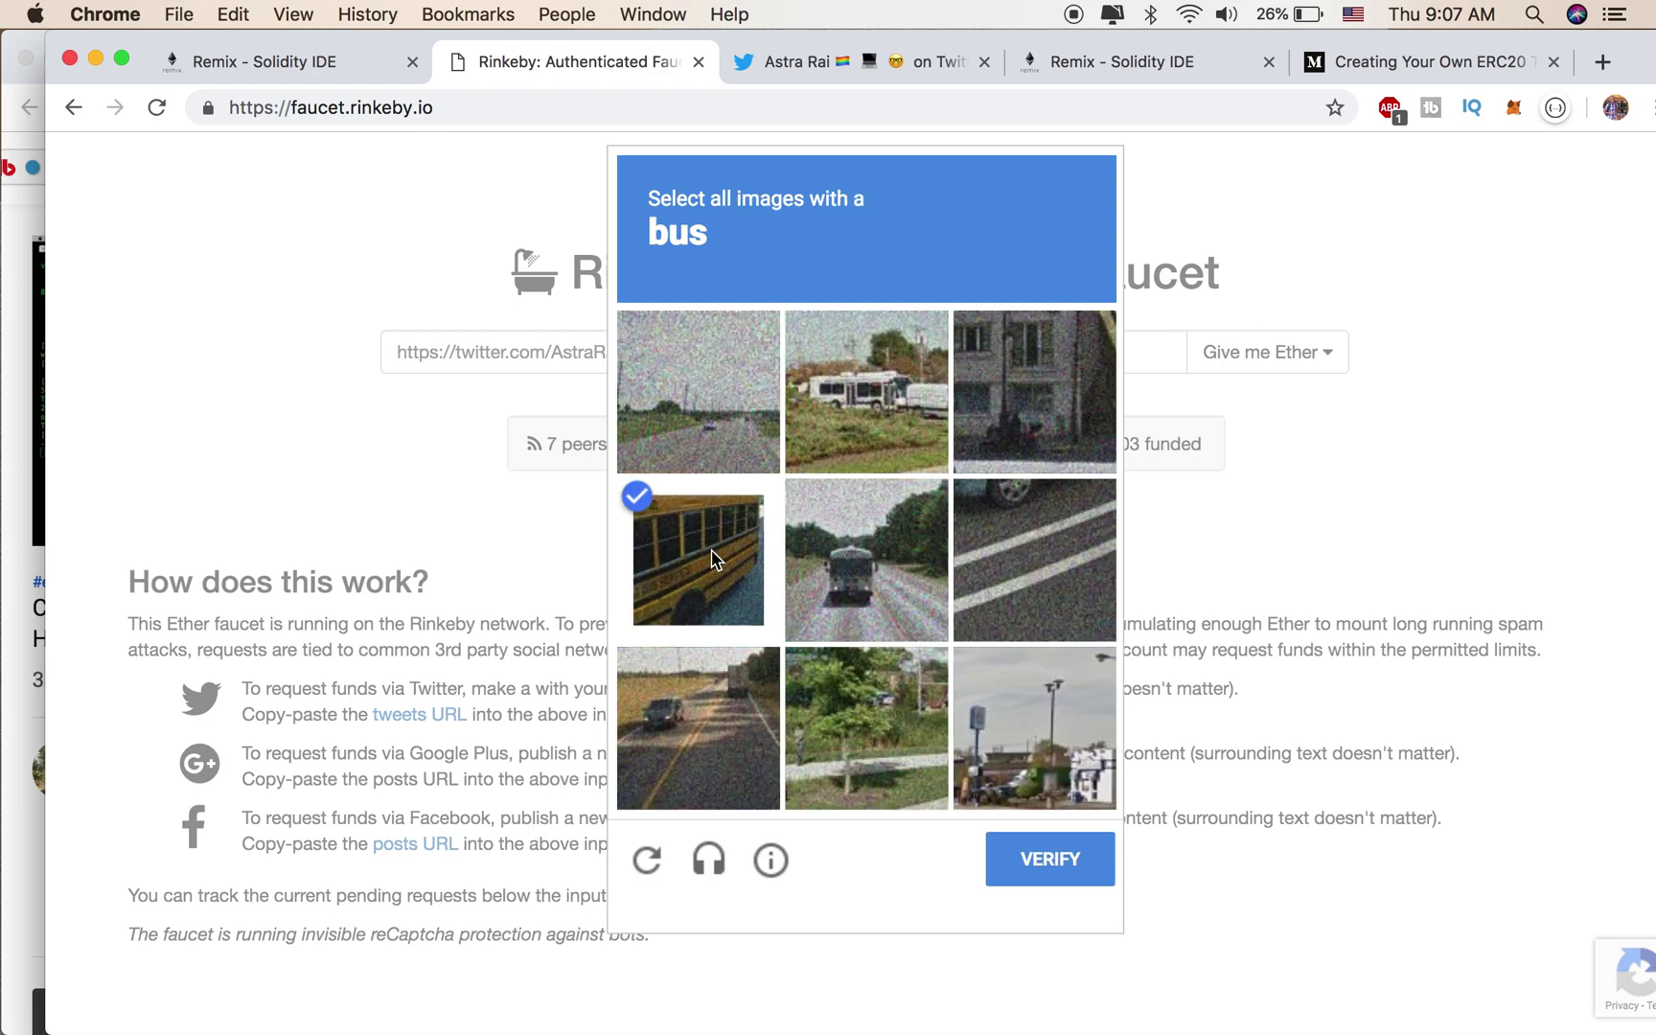
click(845, 566)
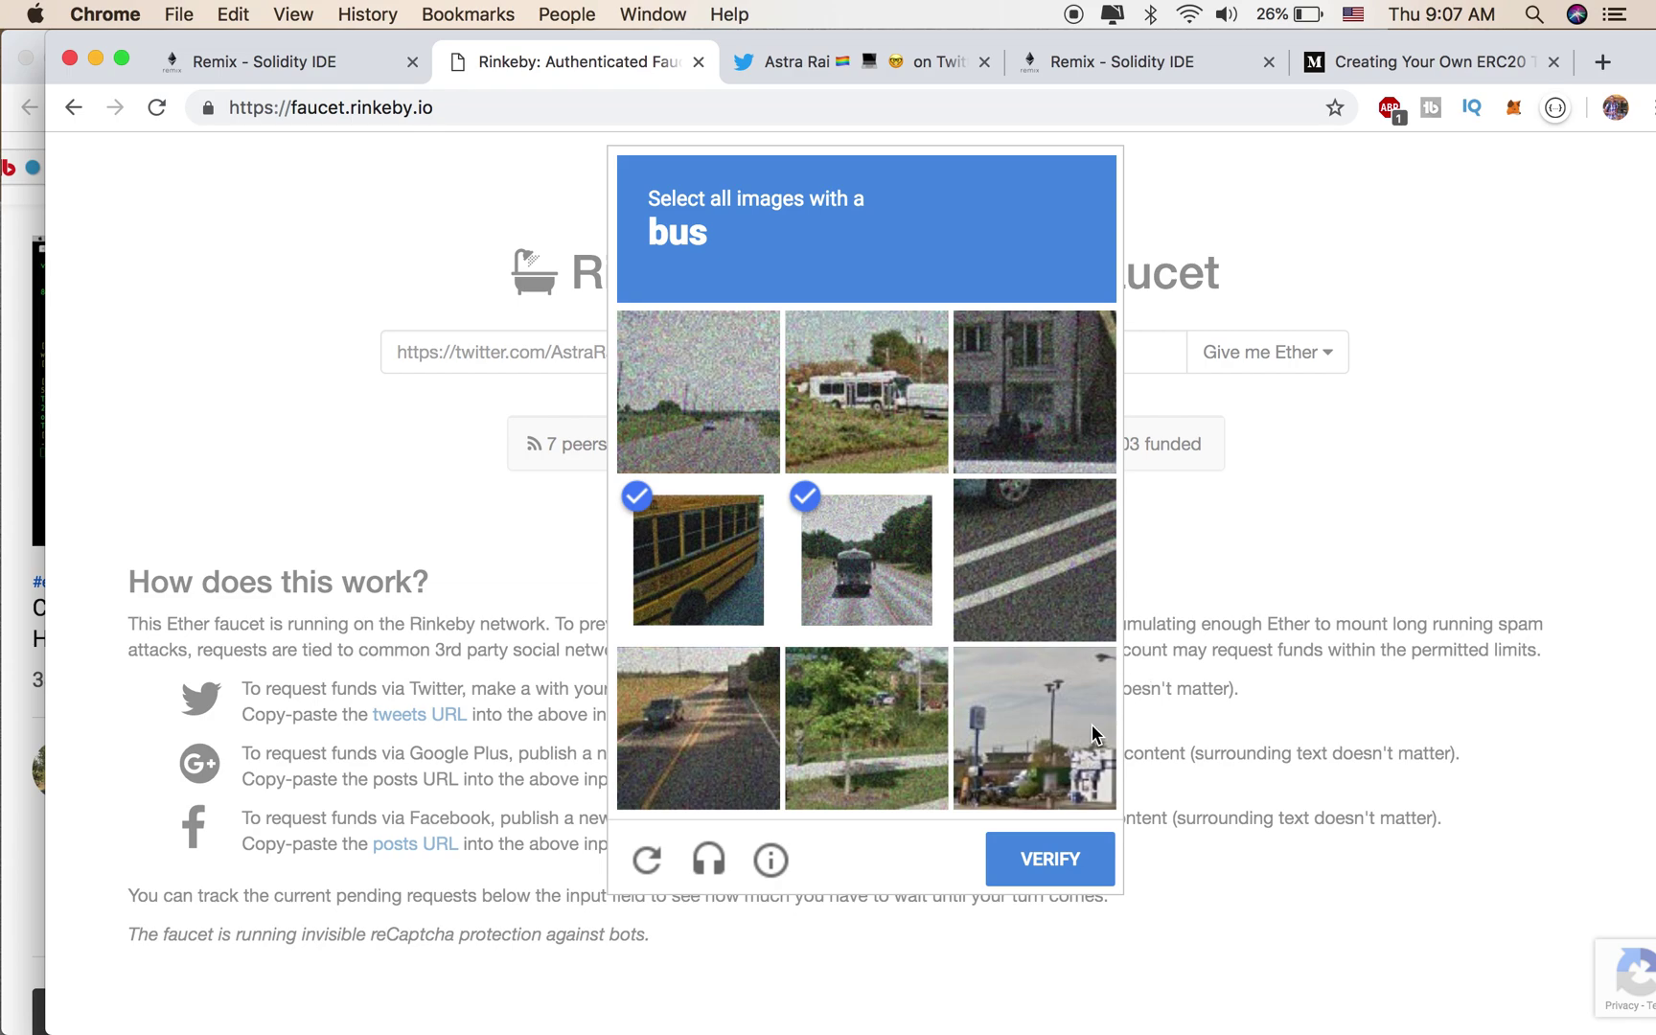
click(1018, 874)
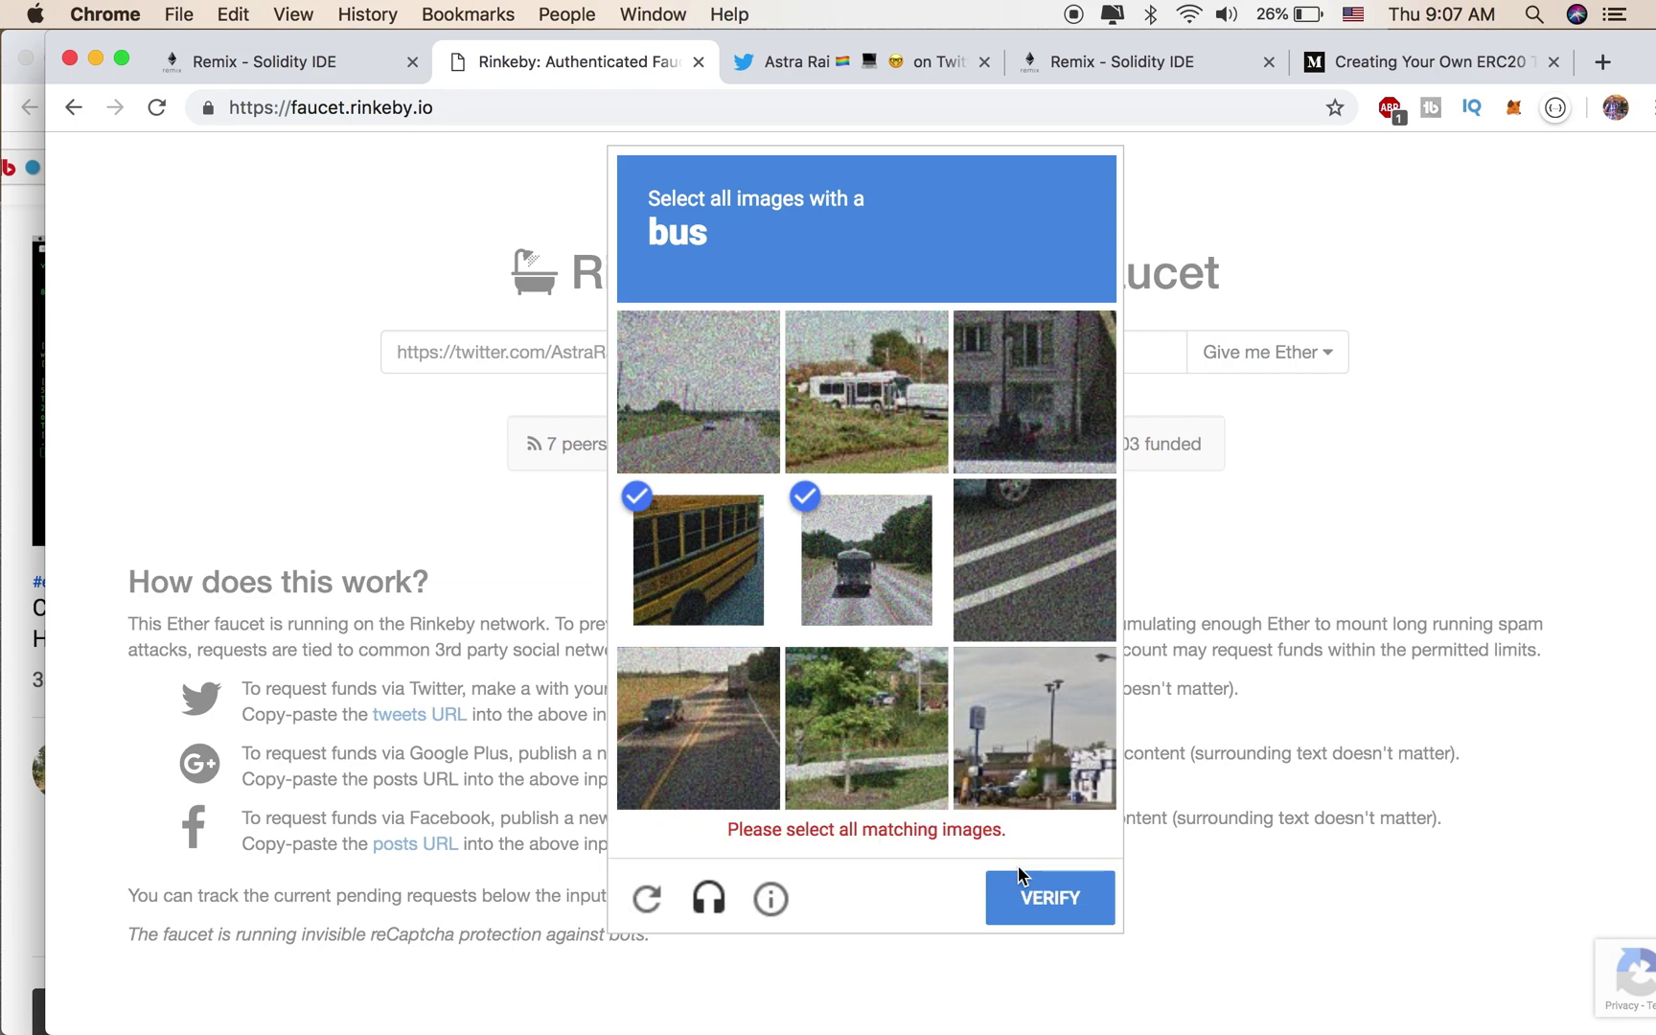
click(871, 415)
click(1053, 856)
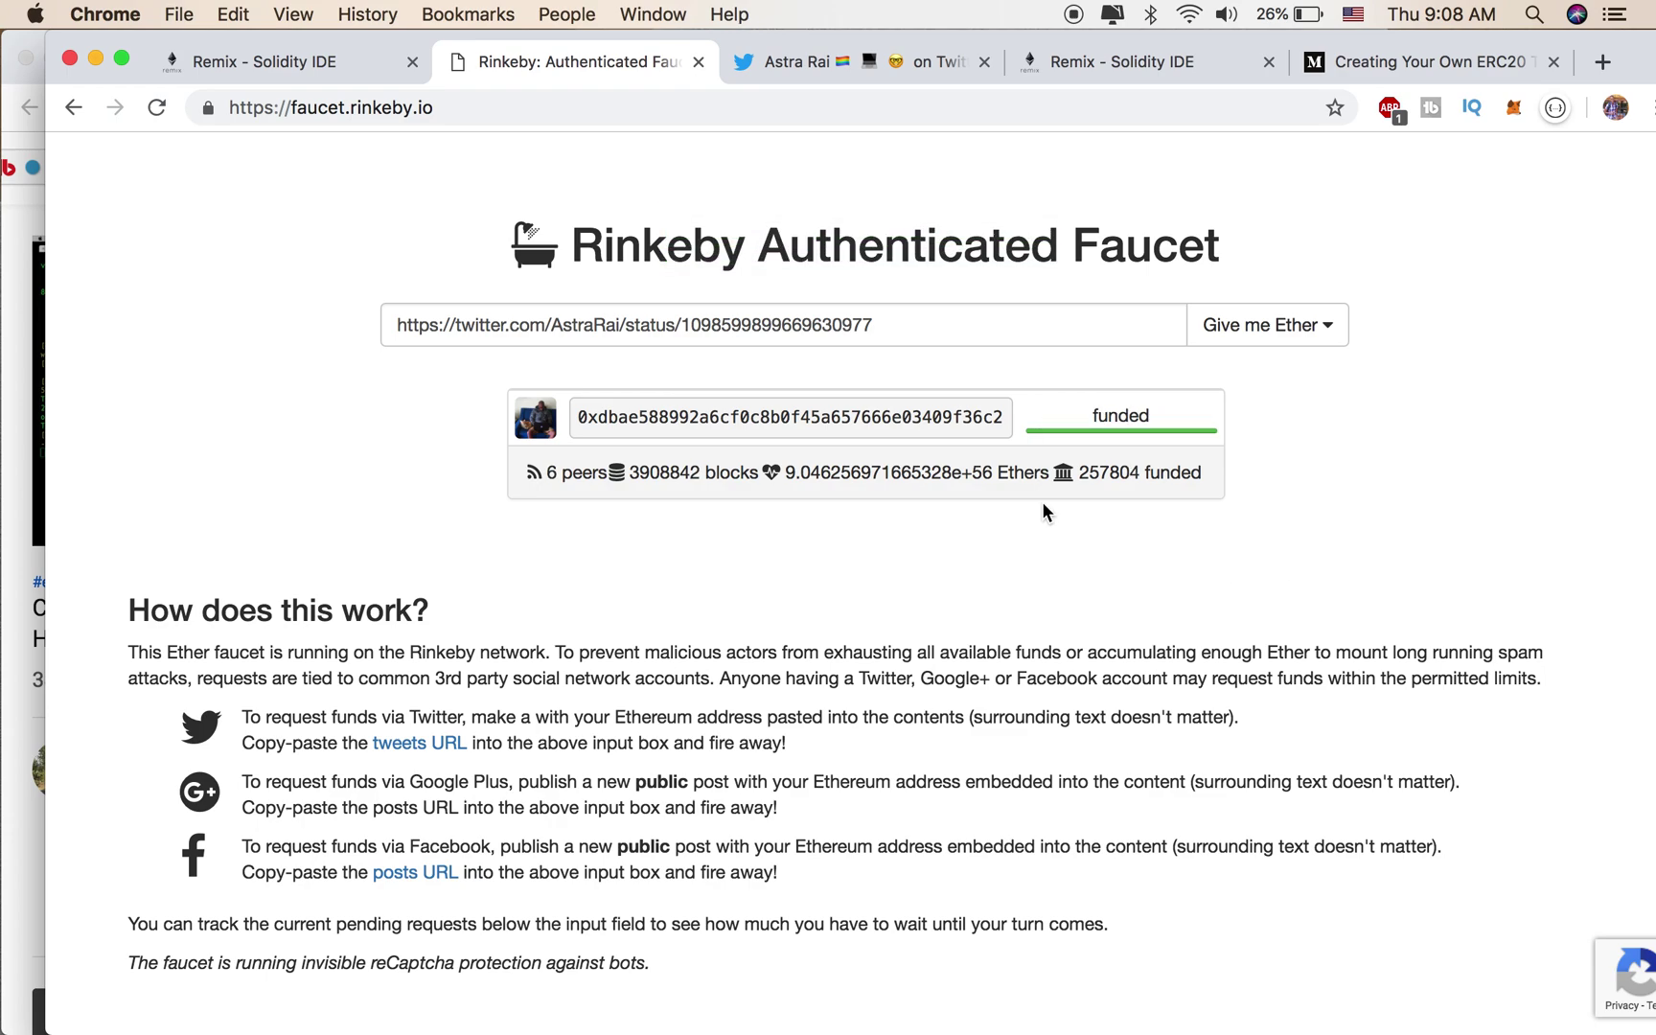
Check Account 1's Ether balance, assets and account details in MetaMask, and dismiss the wallet
click(1524, 107)
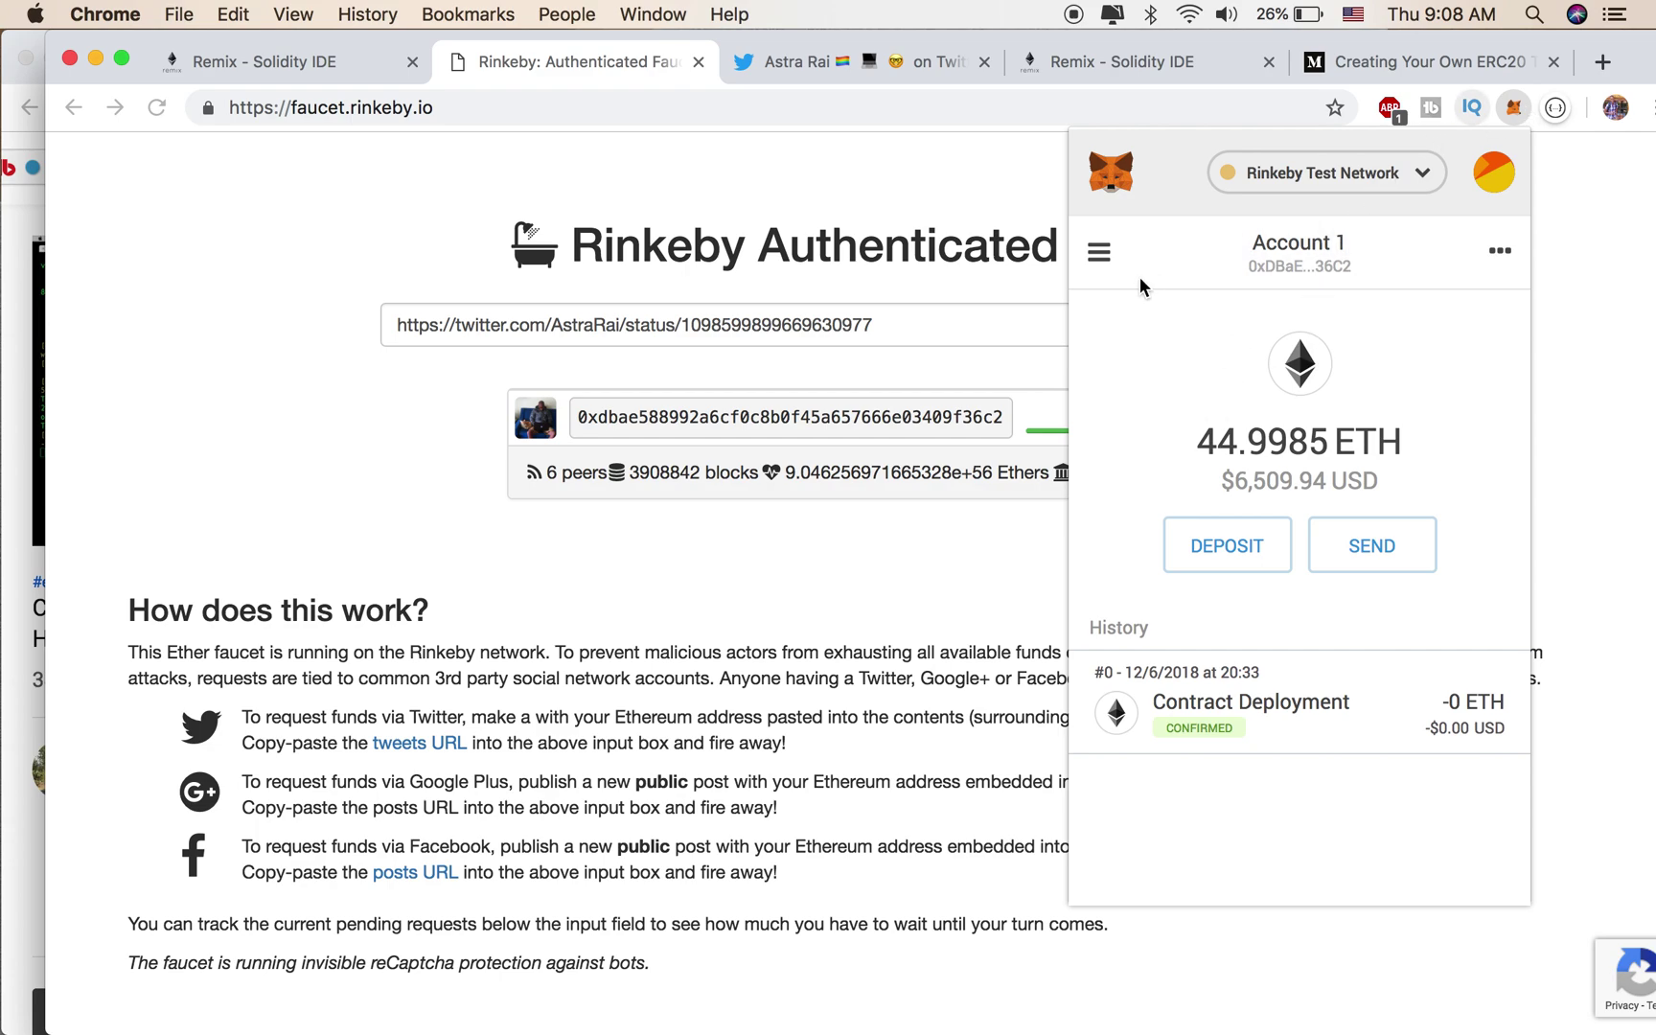
click(1101, 262)
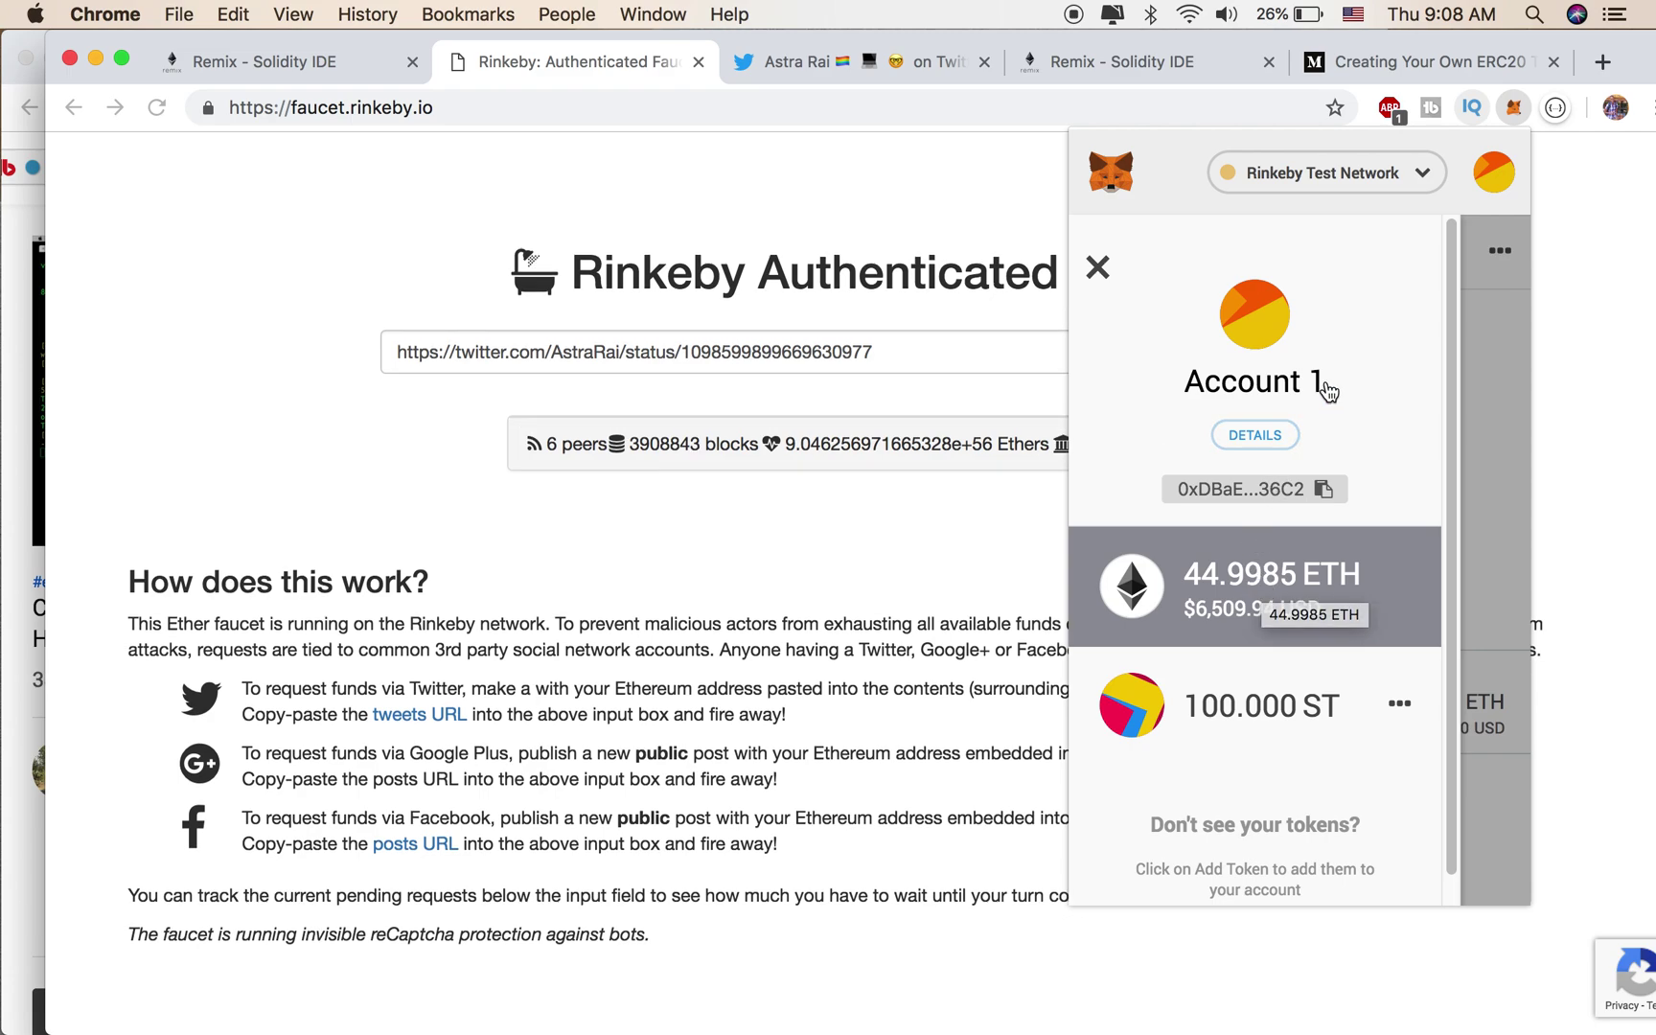
click(1097, 268)
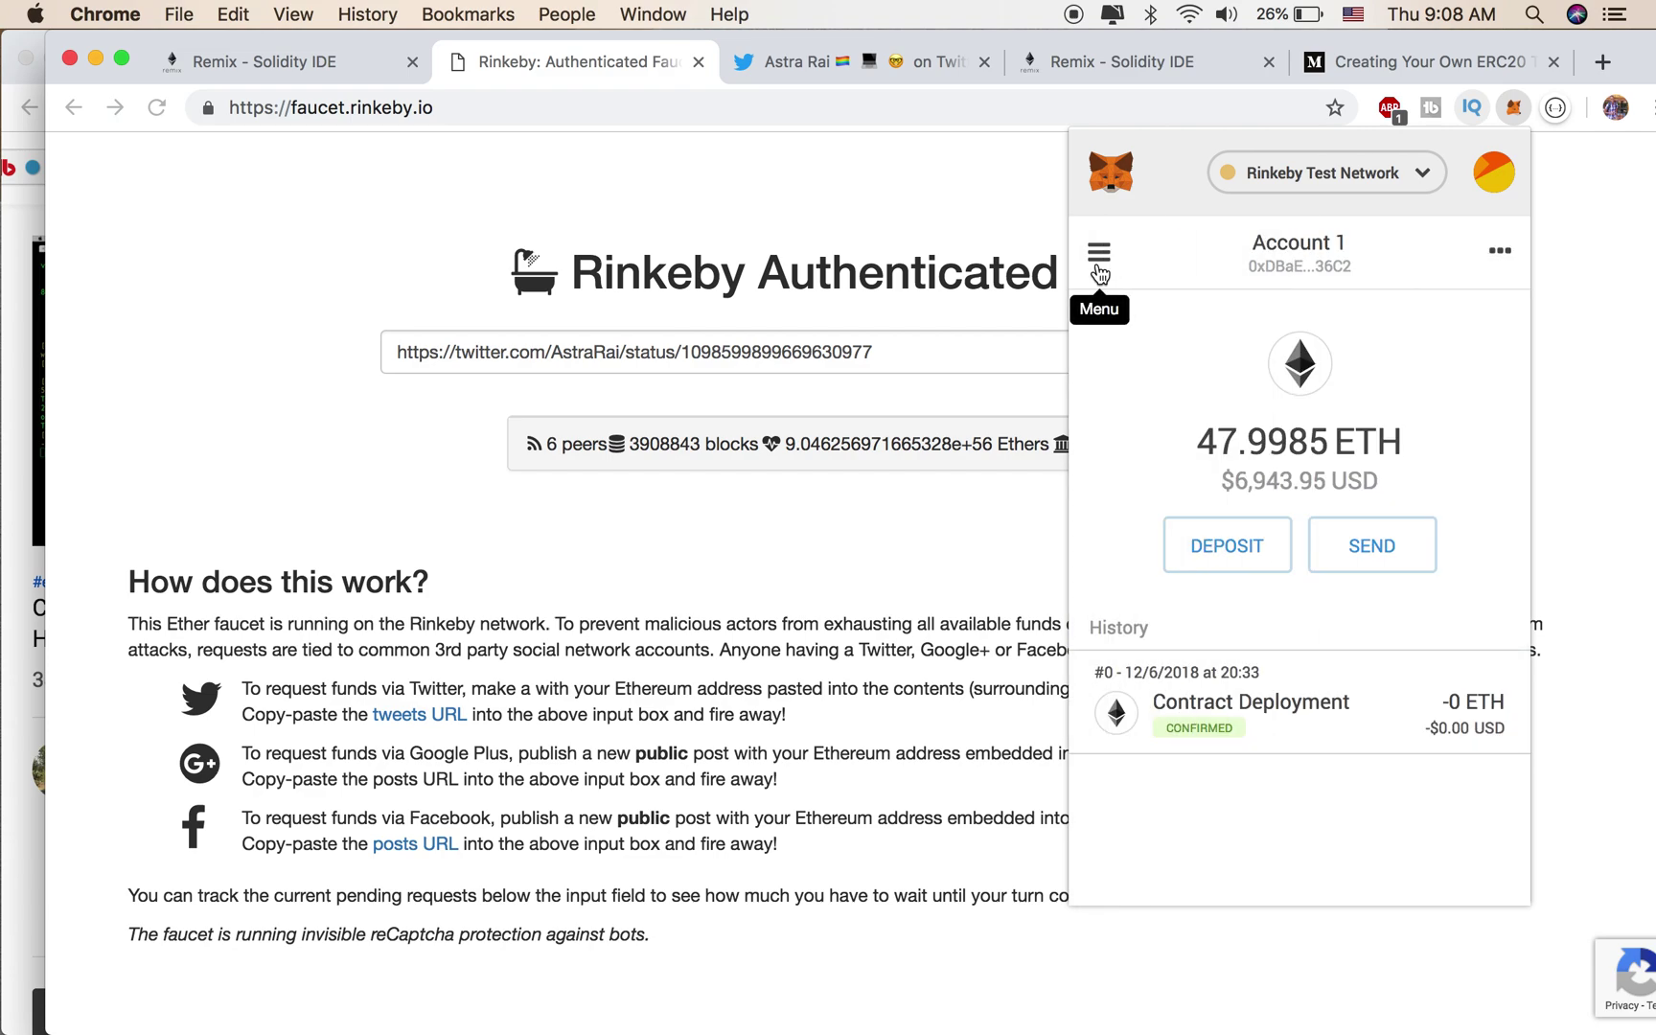
click(1501, 257)
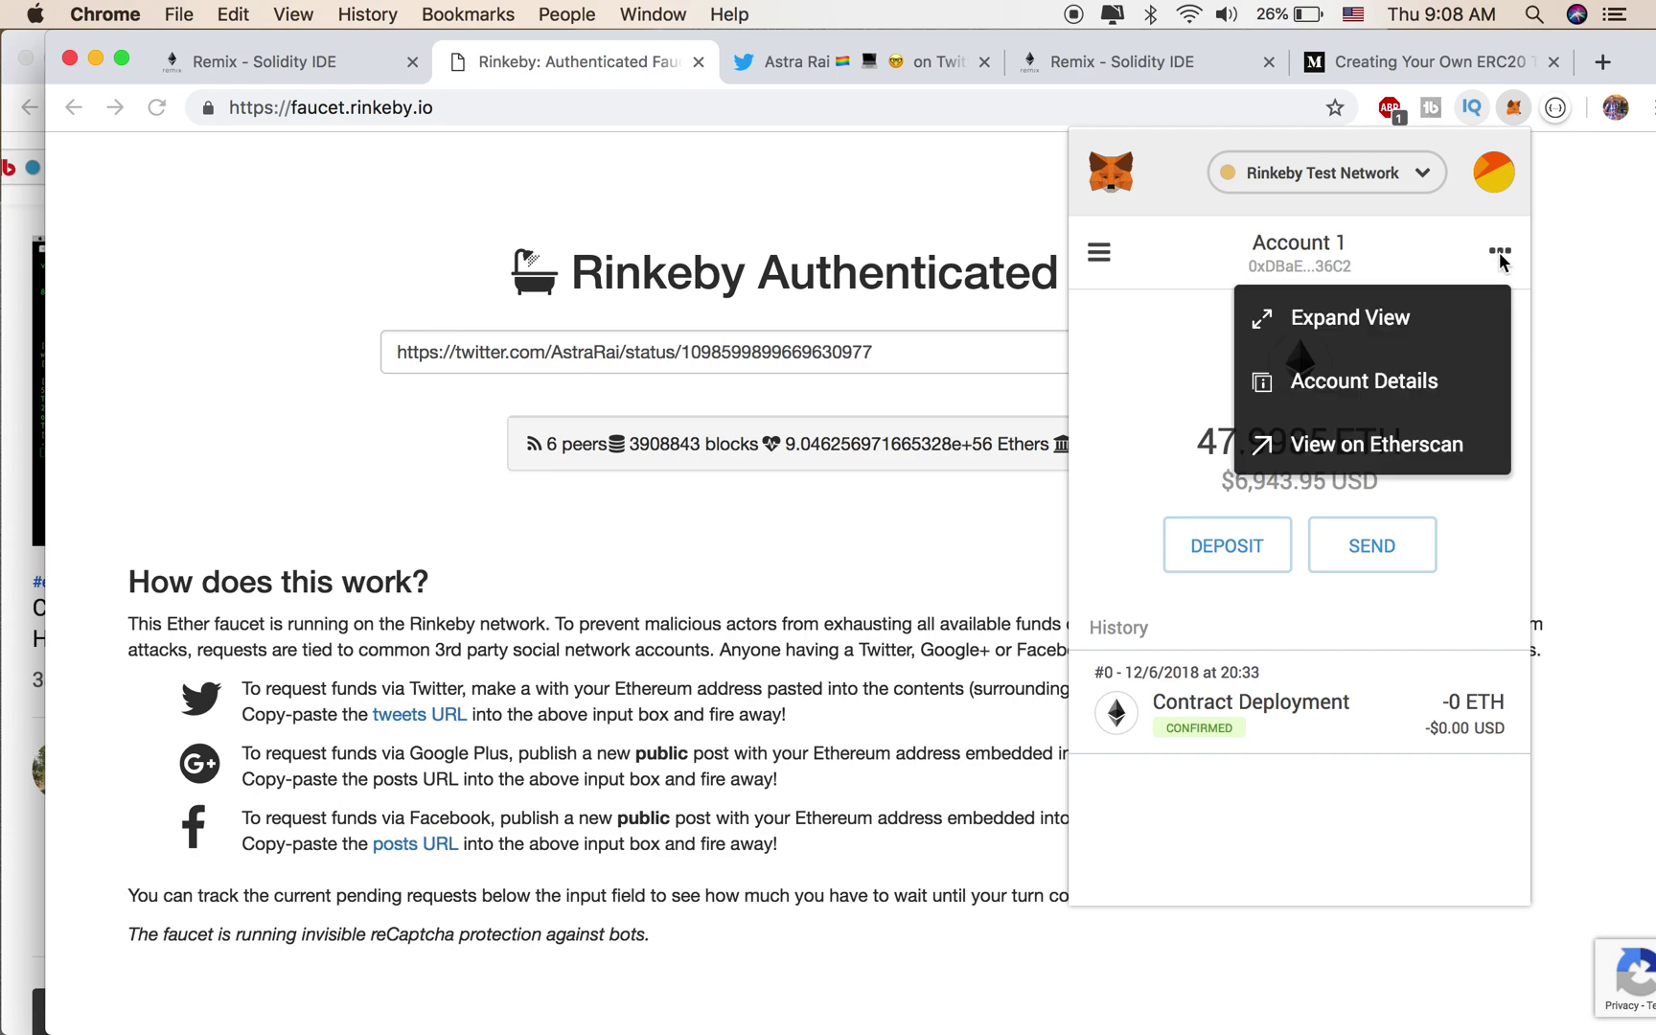
click(1310, 401)
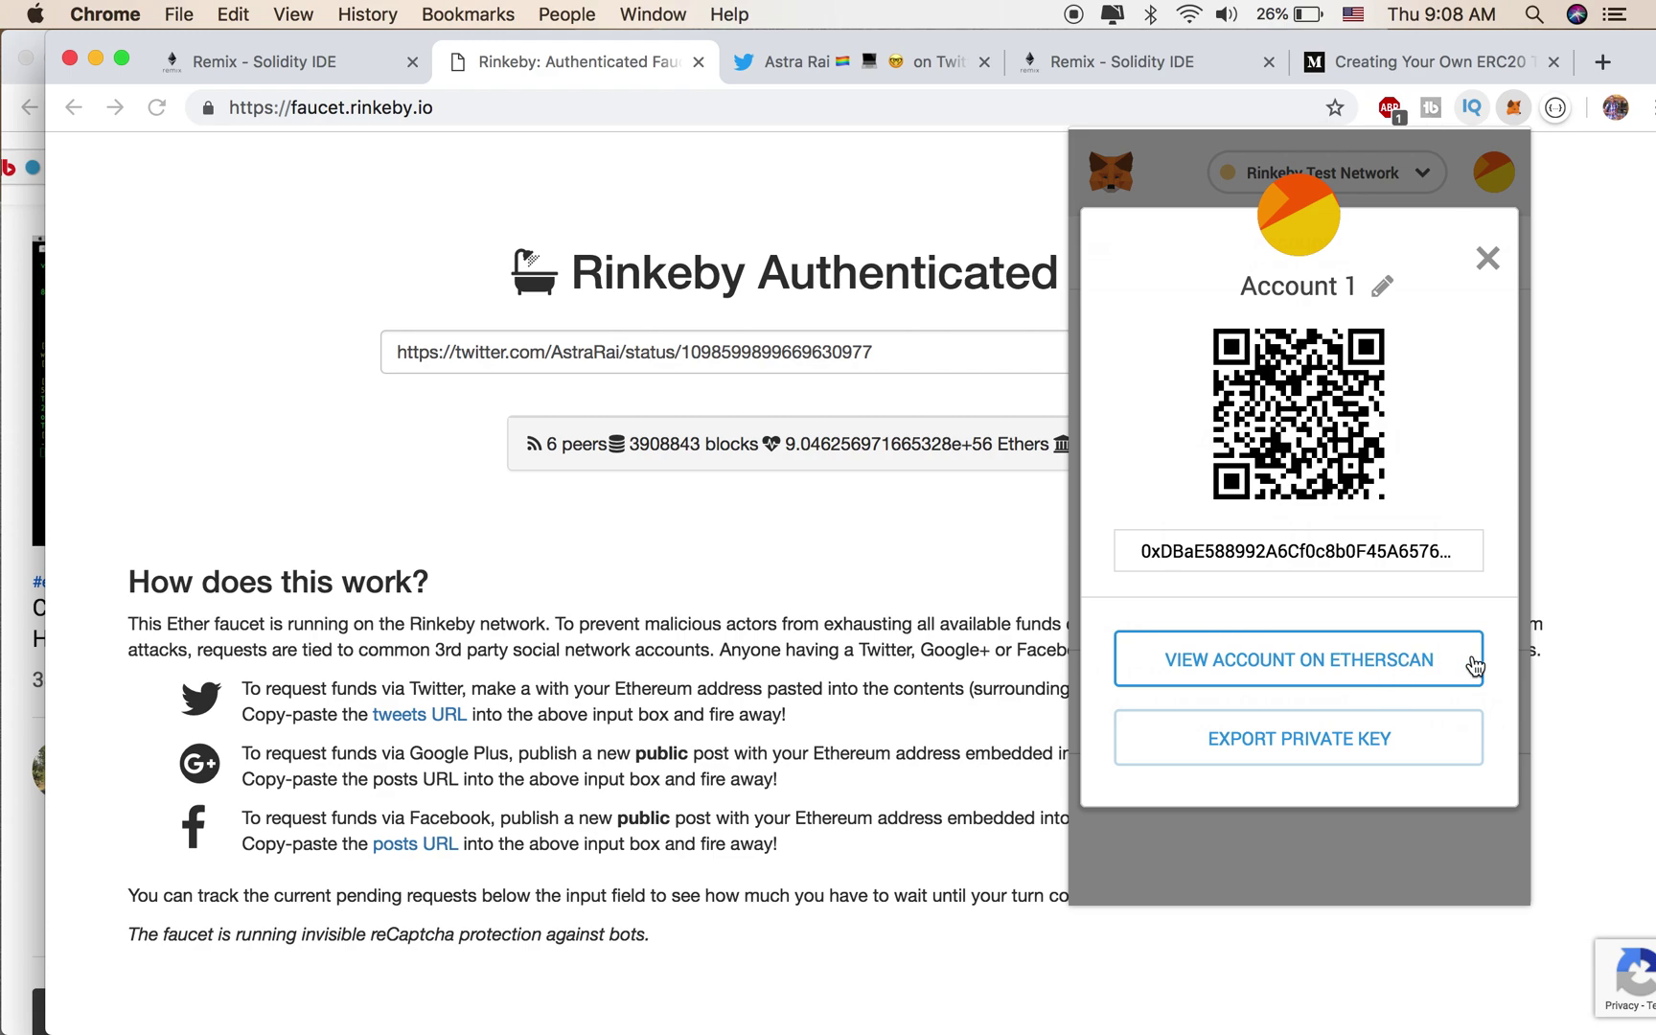
click(1487, 258)
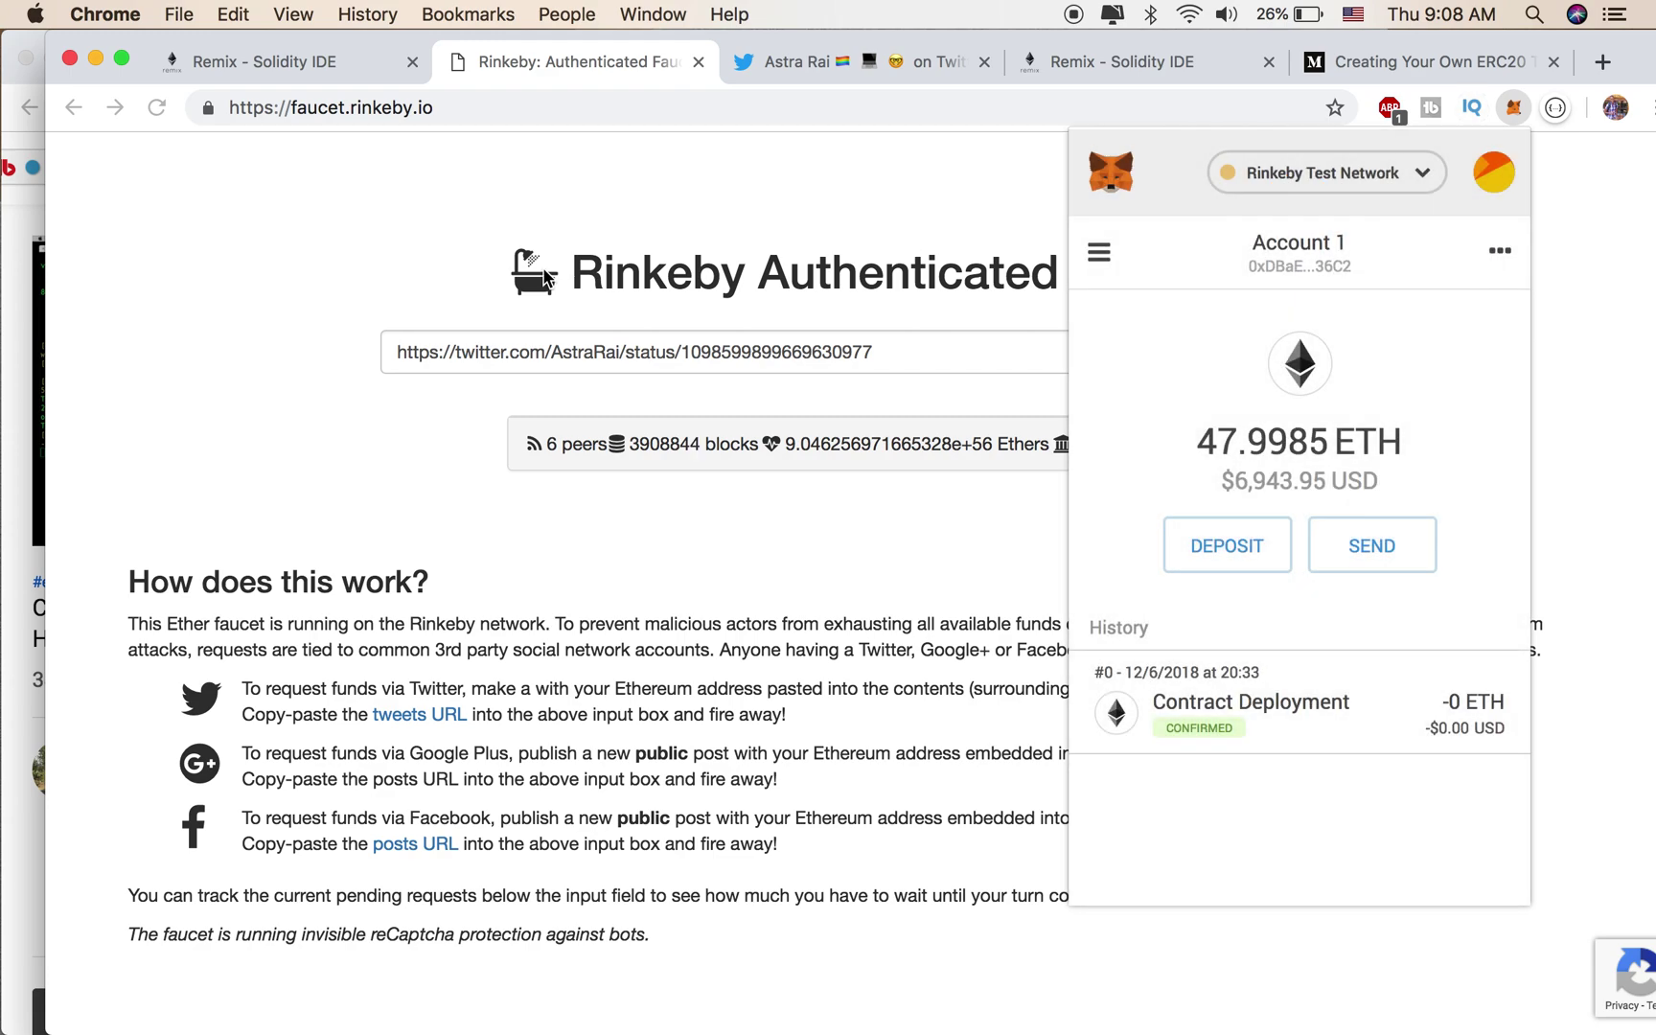
click(638, 194)
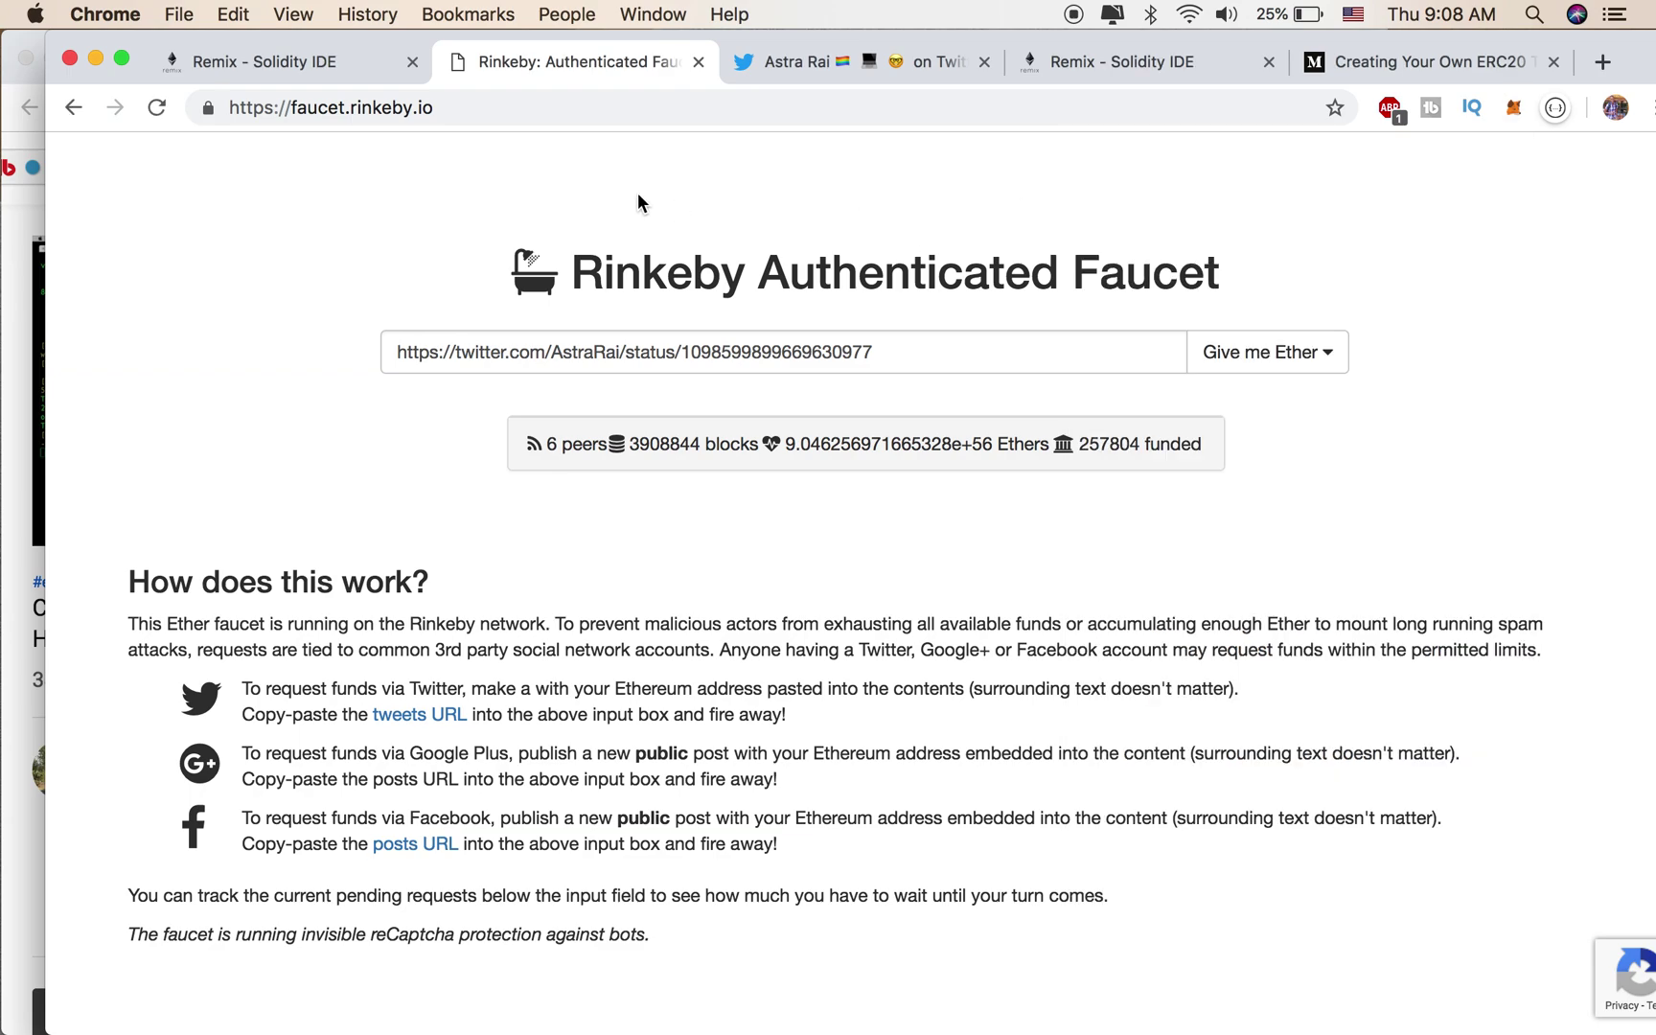
Narrow the browser window to reveal the YouTube window beside it, and close the Twitter page and the second Remix page
drag(45, 218, 578, 324)
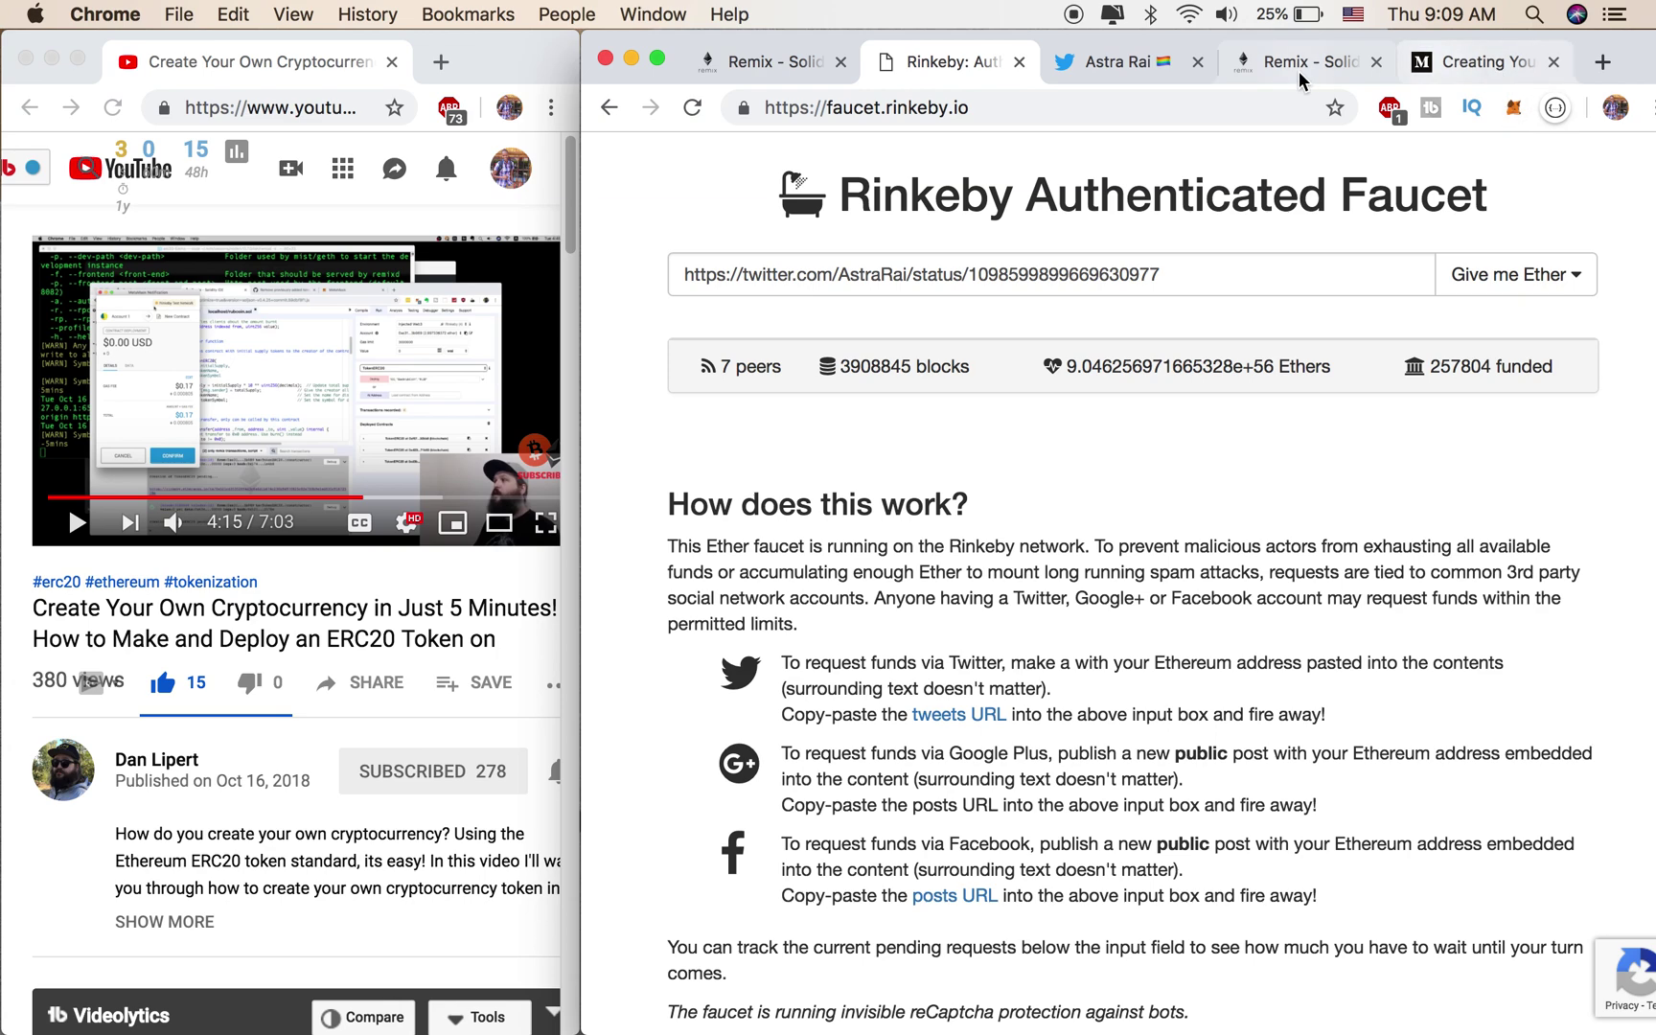
click(1165, 63)
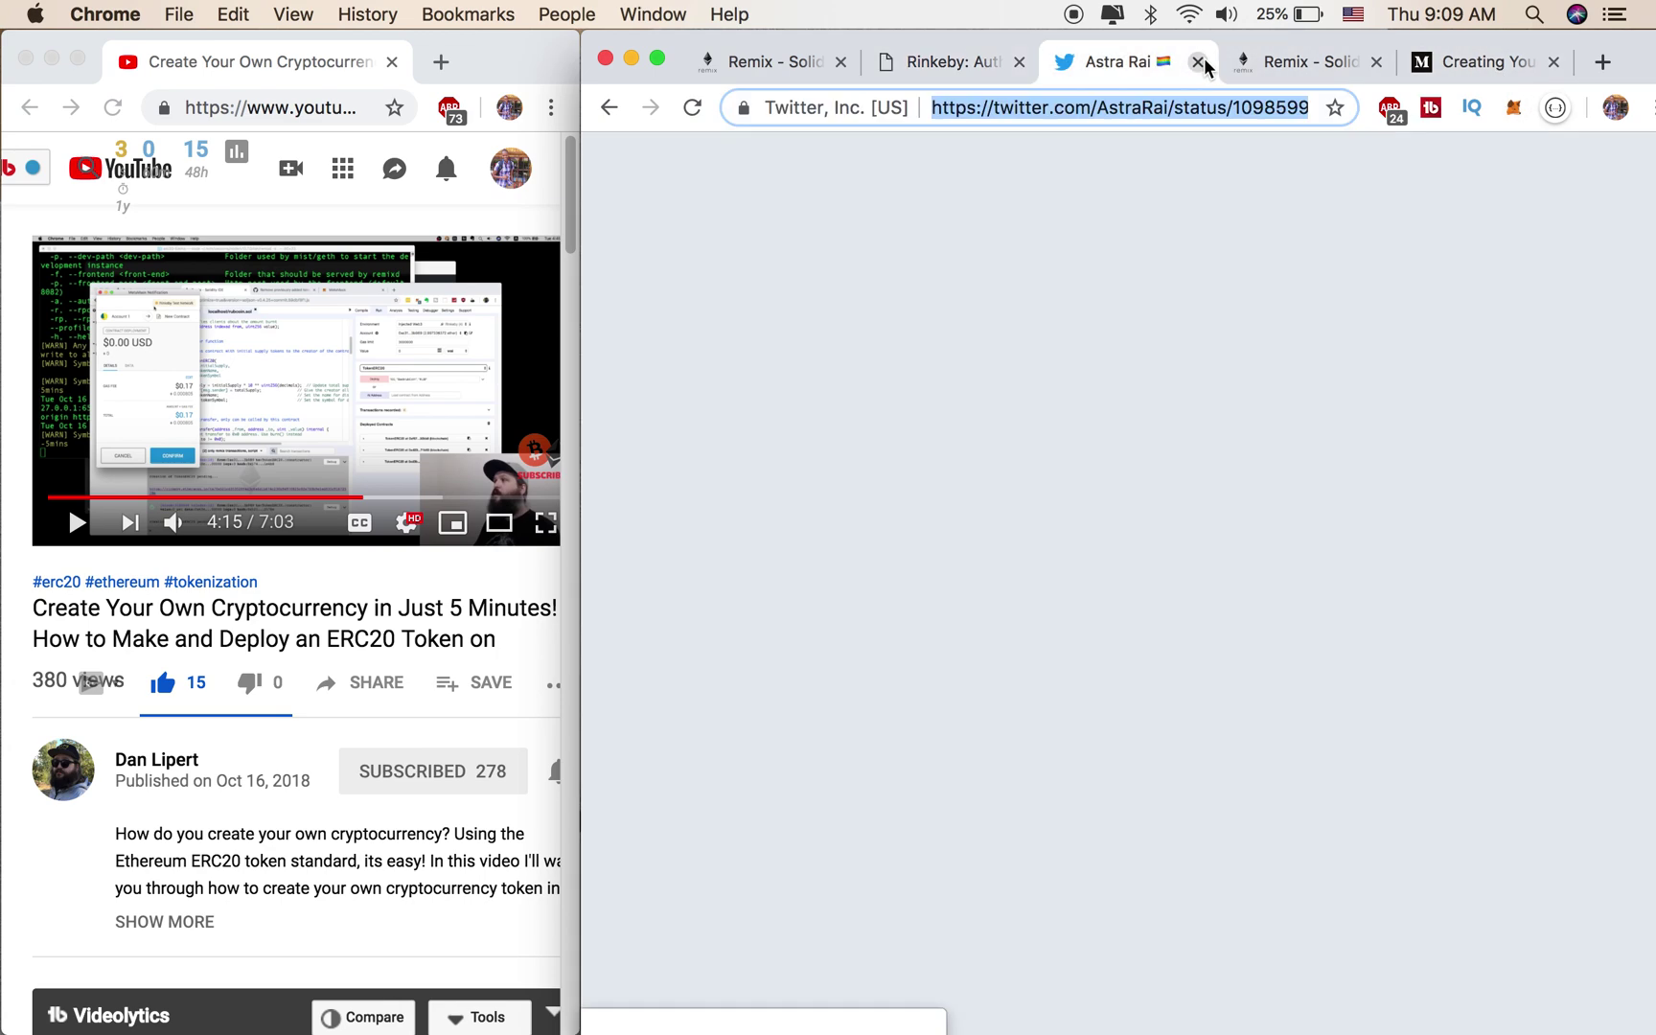
click(1200, 63)
click(1200, 62)
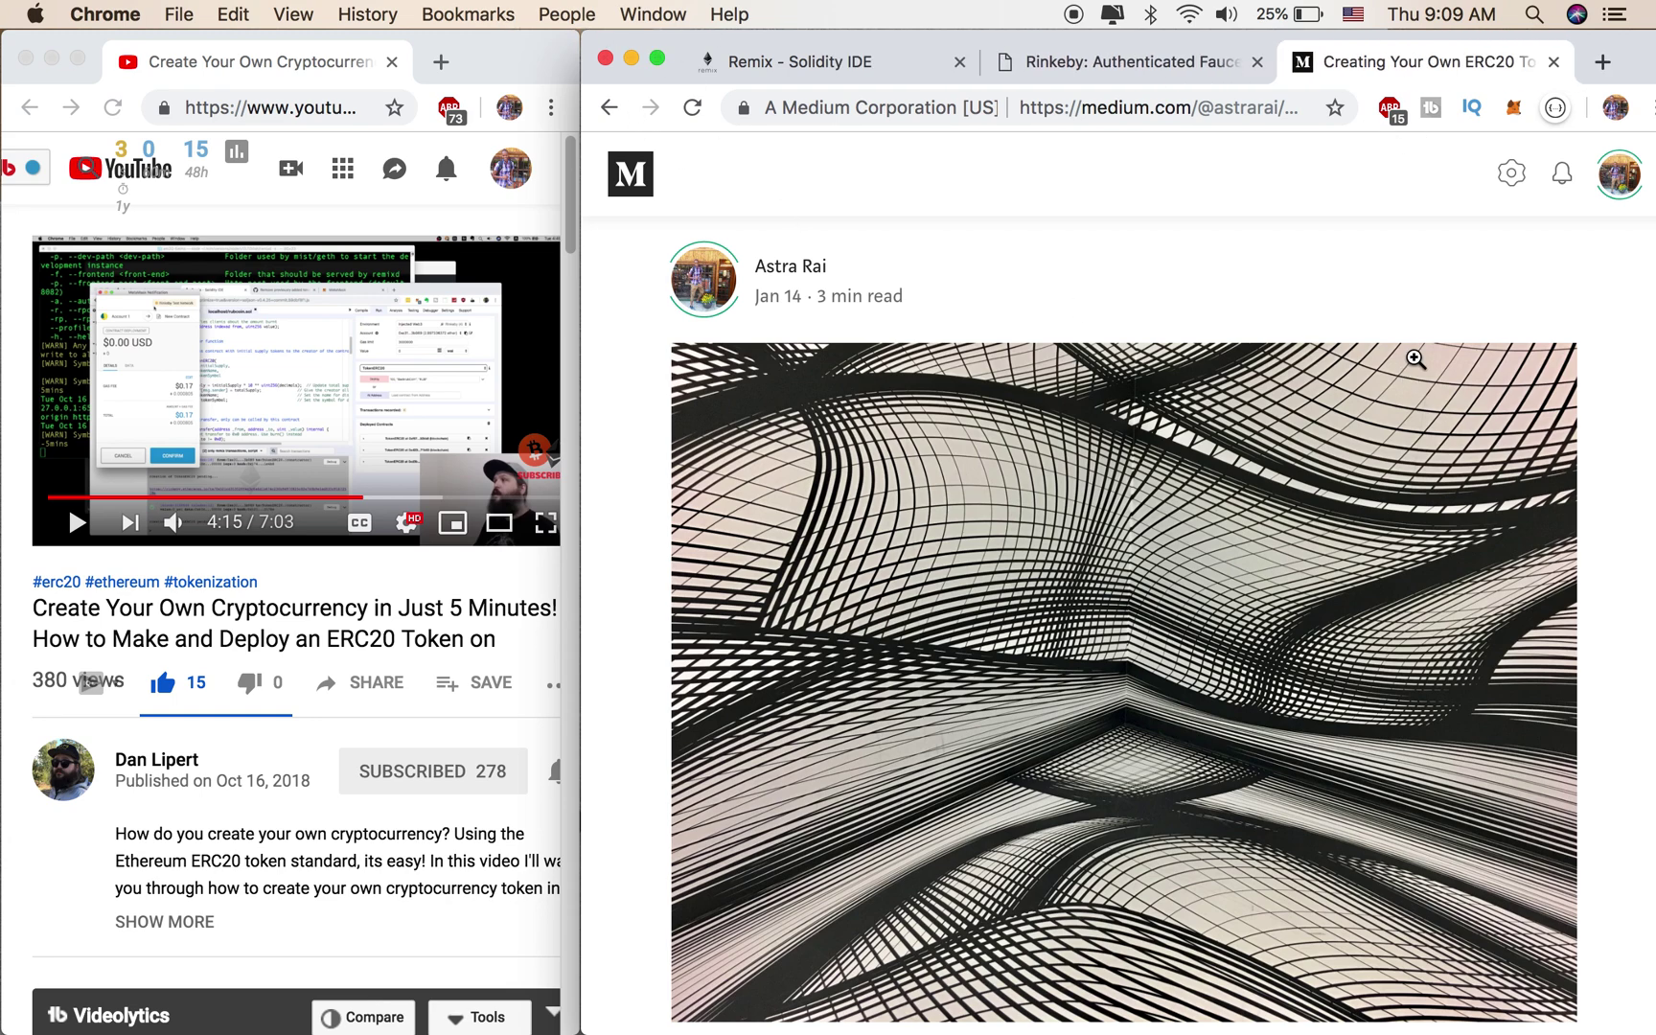
Review the Medium article's instructions on tweeting the wallet address and requesting Ether from the Rinkeby faucet
scroll(1571, 303, down, 1)
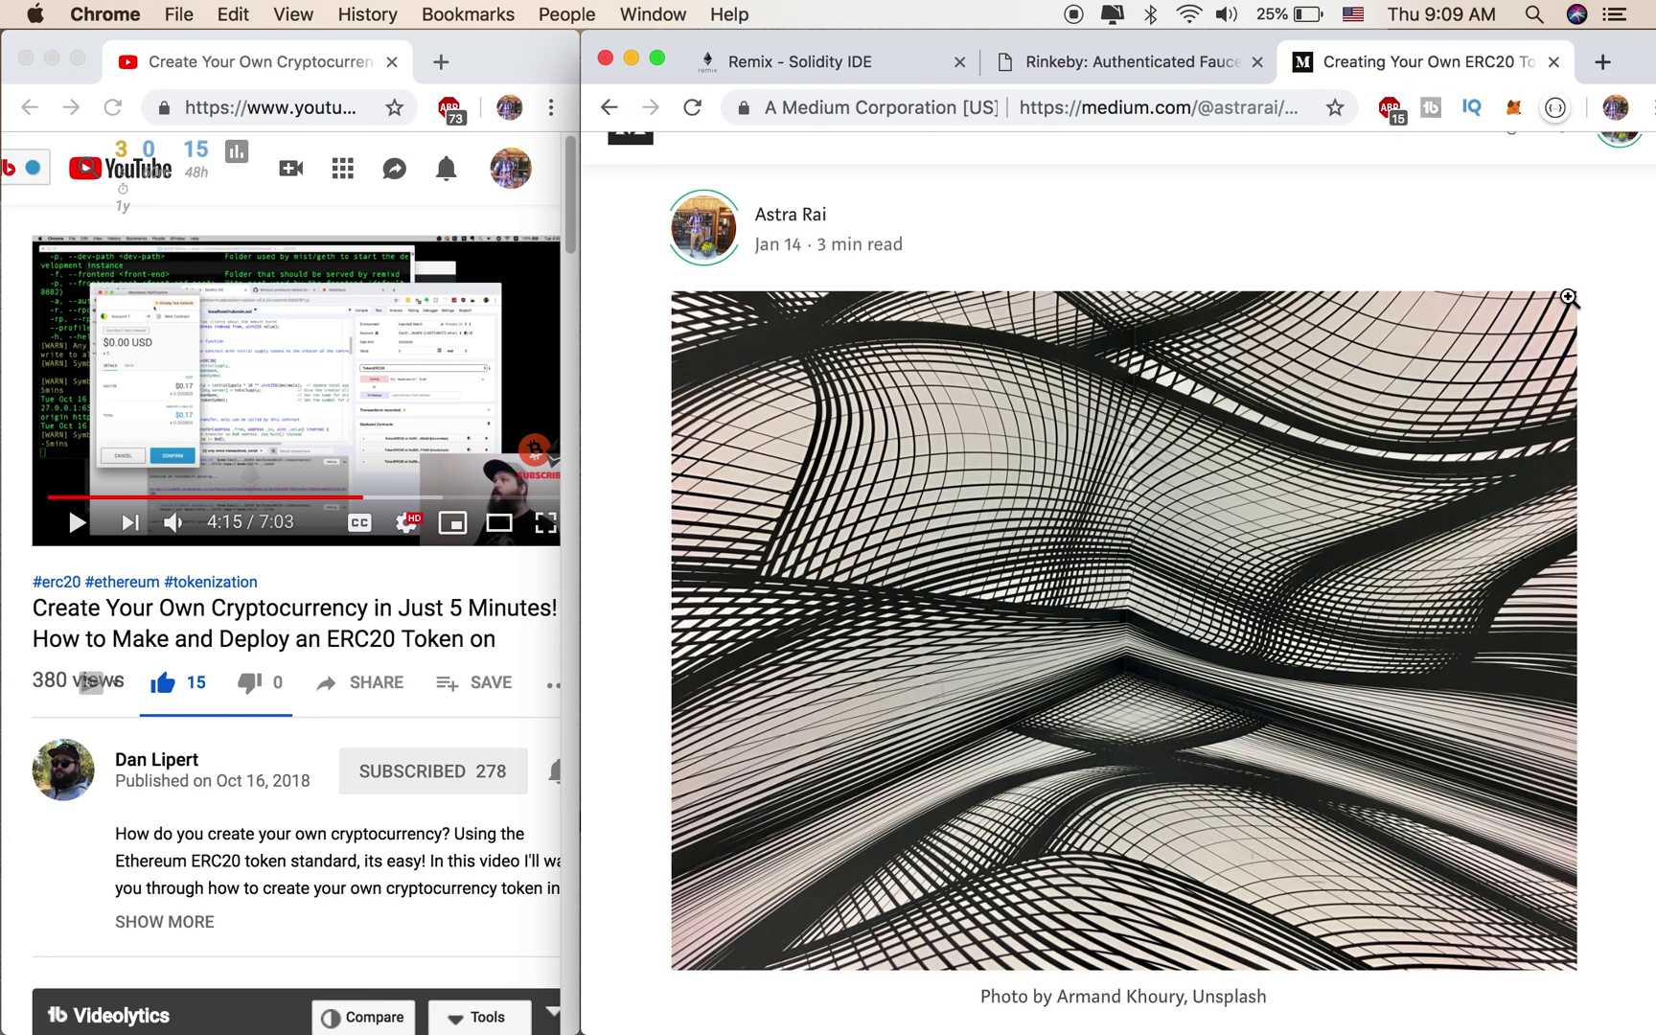
scroll(1569, 299, down, 15)
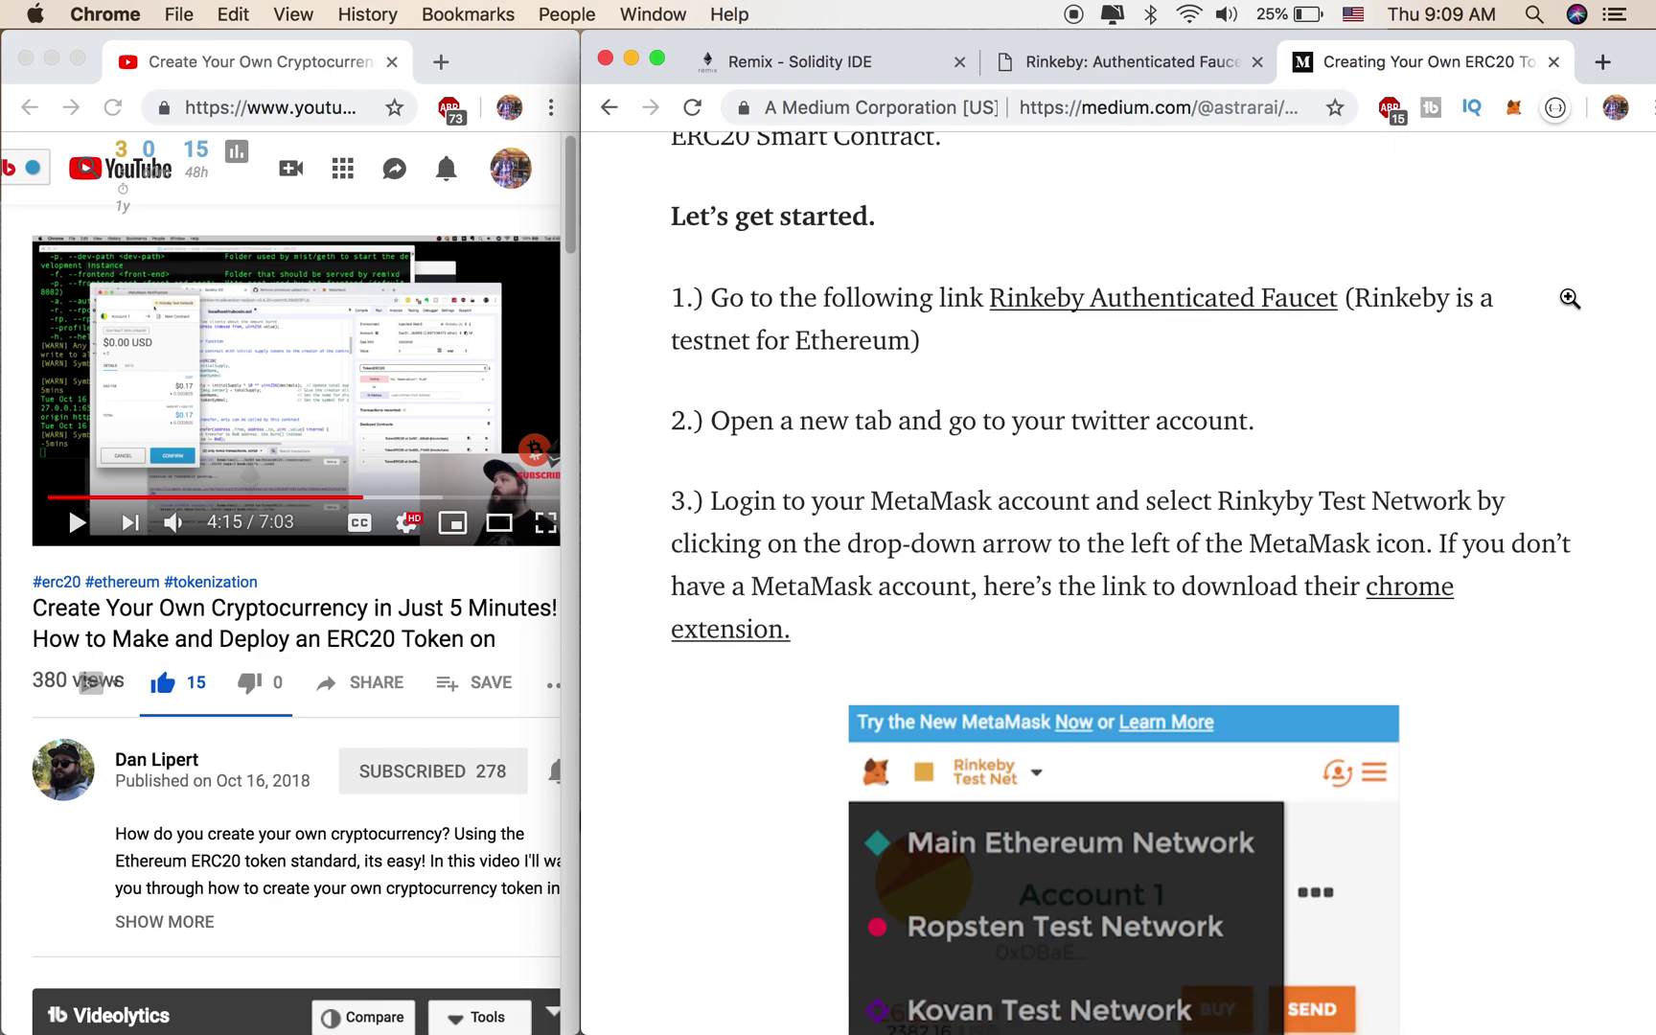
scroll(1569, 299, down, 20)
scroll(1569, 305, down, 20)
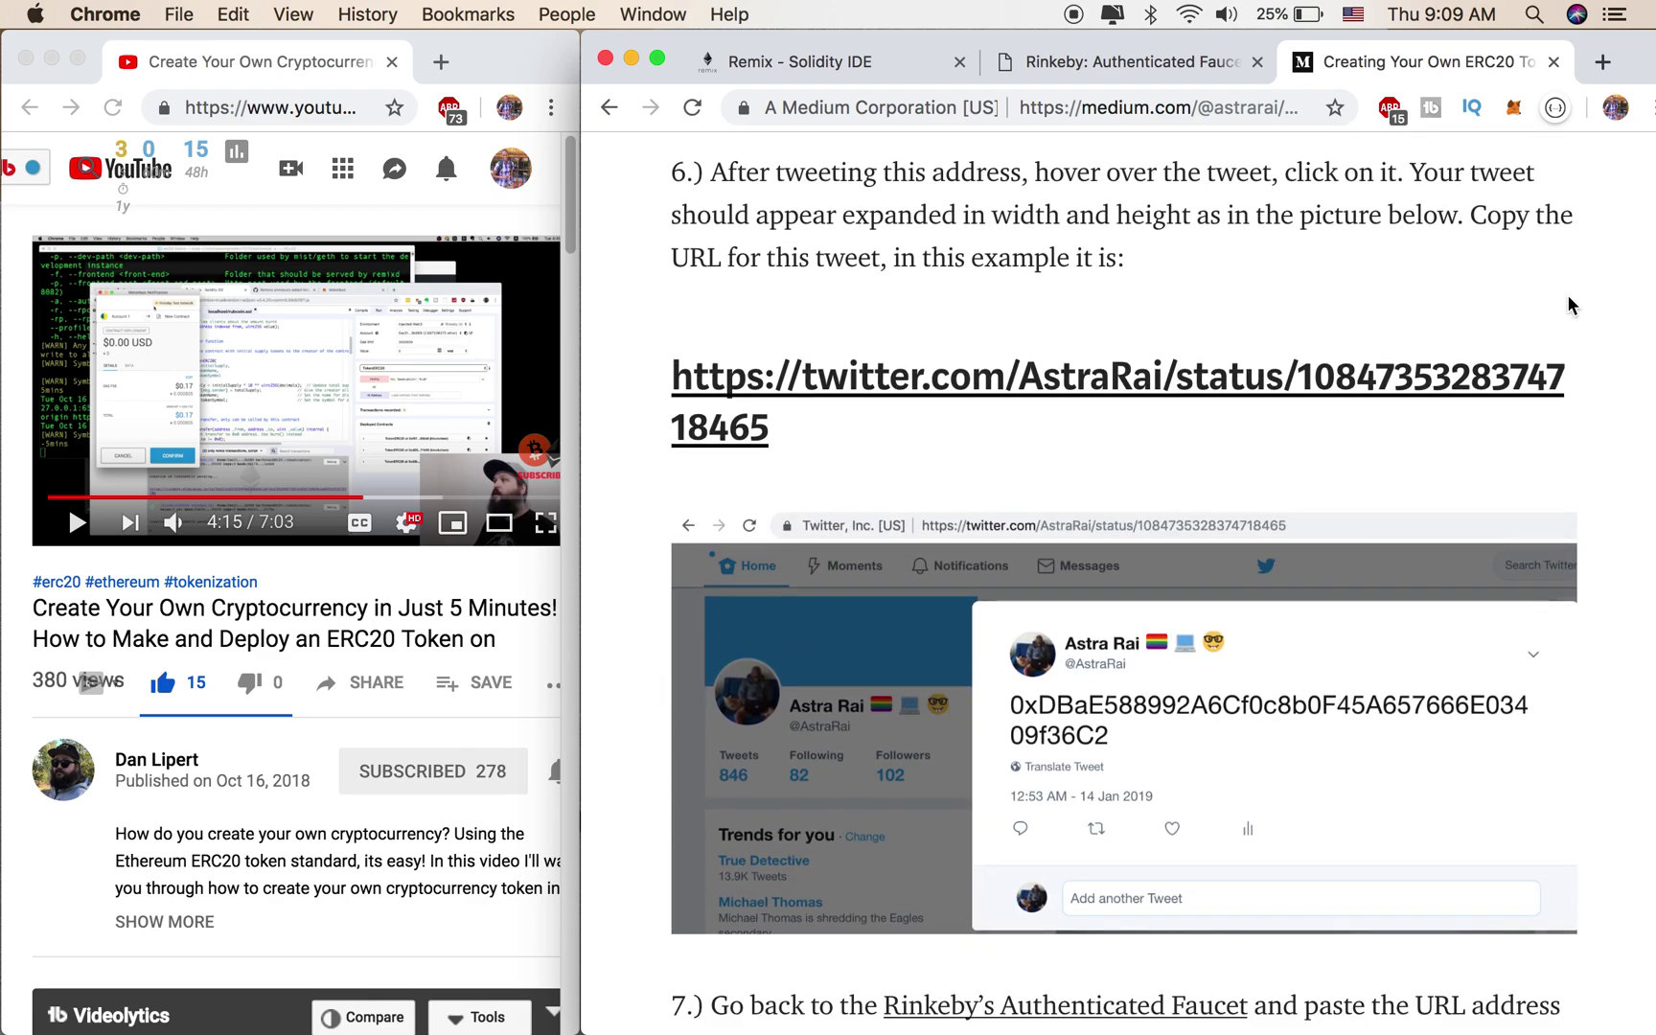
scroll(1569, 305, down, 20)
scroll(1570, 304, down, 20)
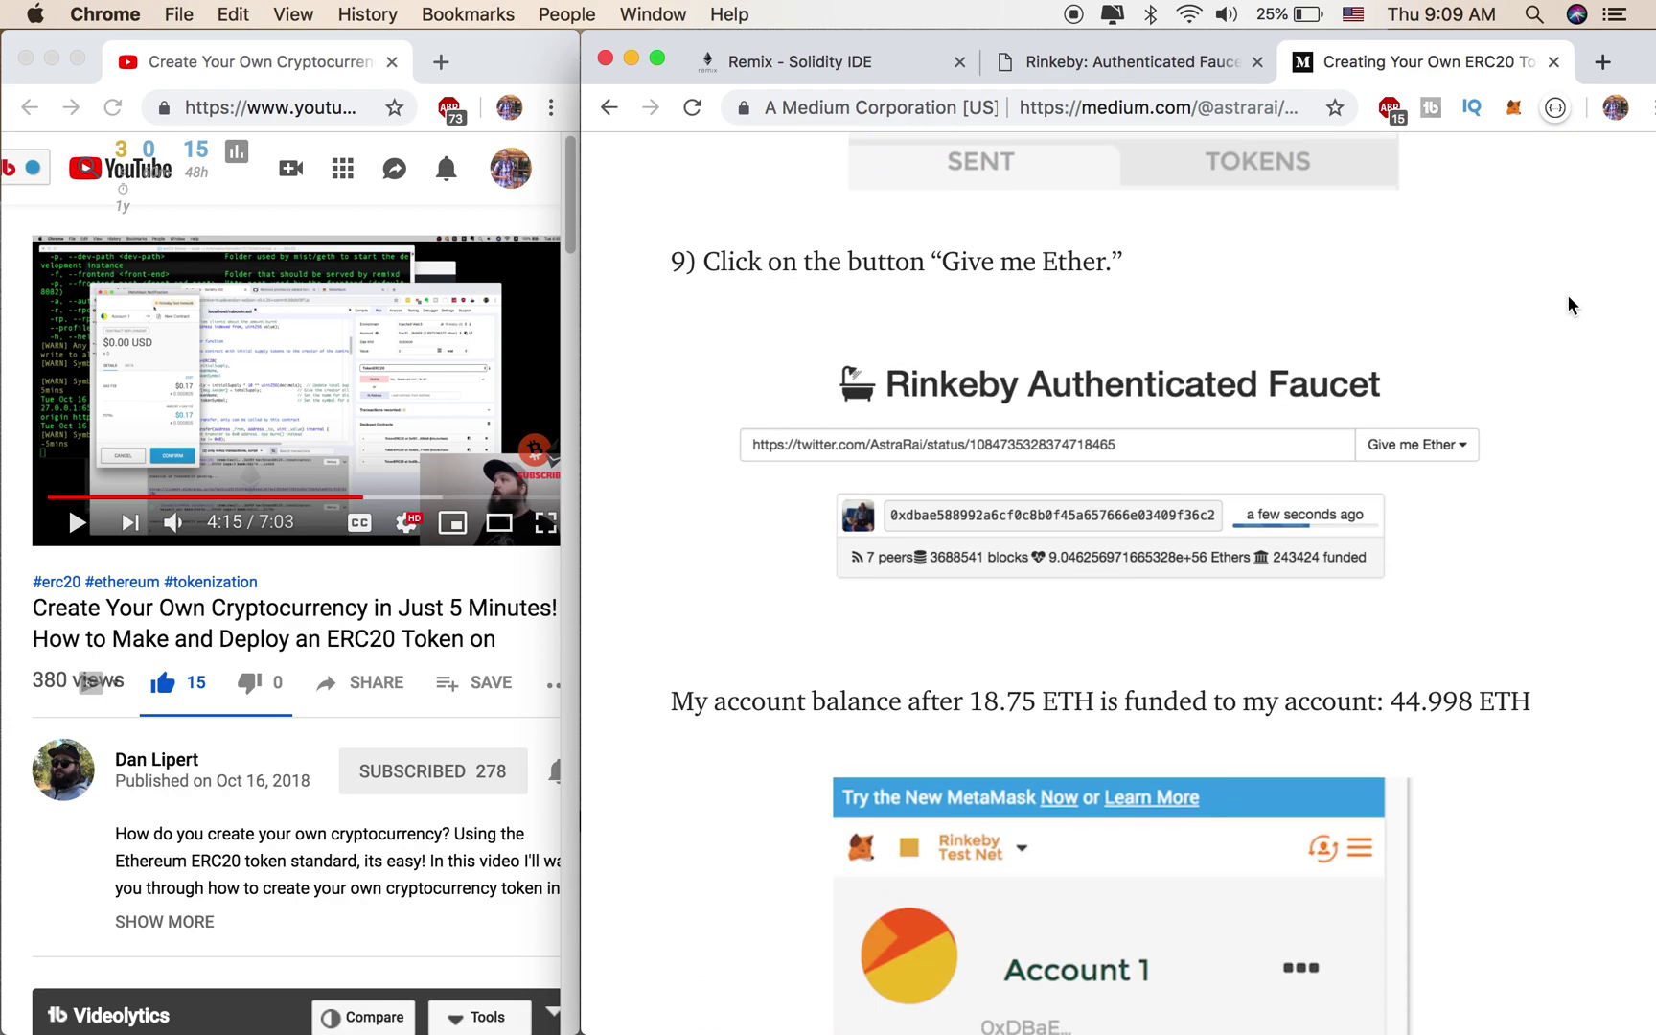